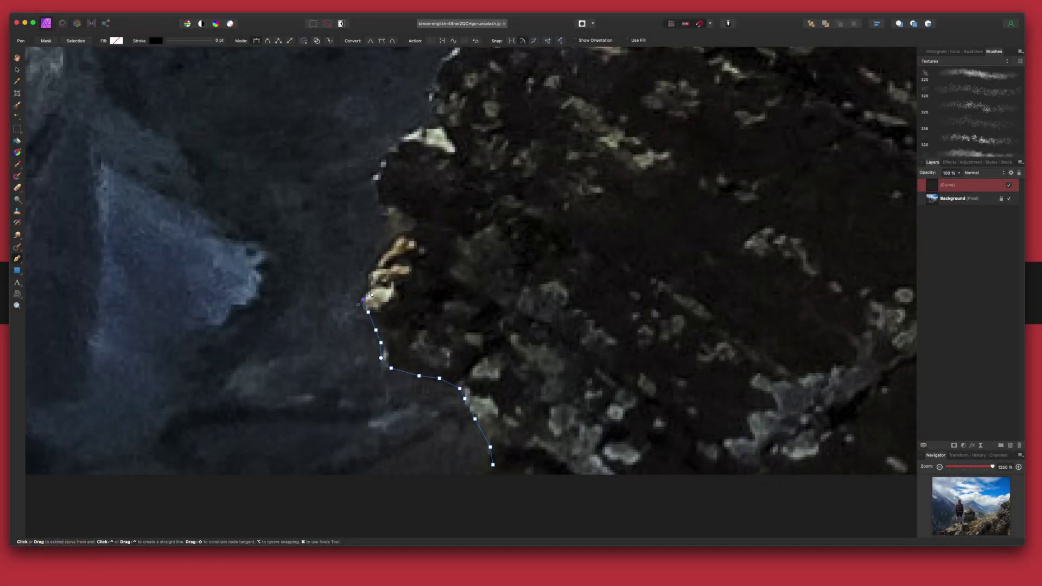
Extend the Pen outline along the rock ledge up to the hiker's first boot, undoing misplaced nodes.
mouse_move(412, 217)
mouse_down()
mouse_move(445, 184)
mouse_move(473, 357)
mouse_move(494, 272)
mouse_up()
key(super+z)
key(super+z)
scroll(493, 272, right, 10)
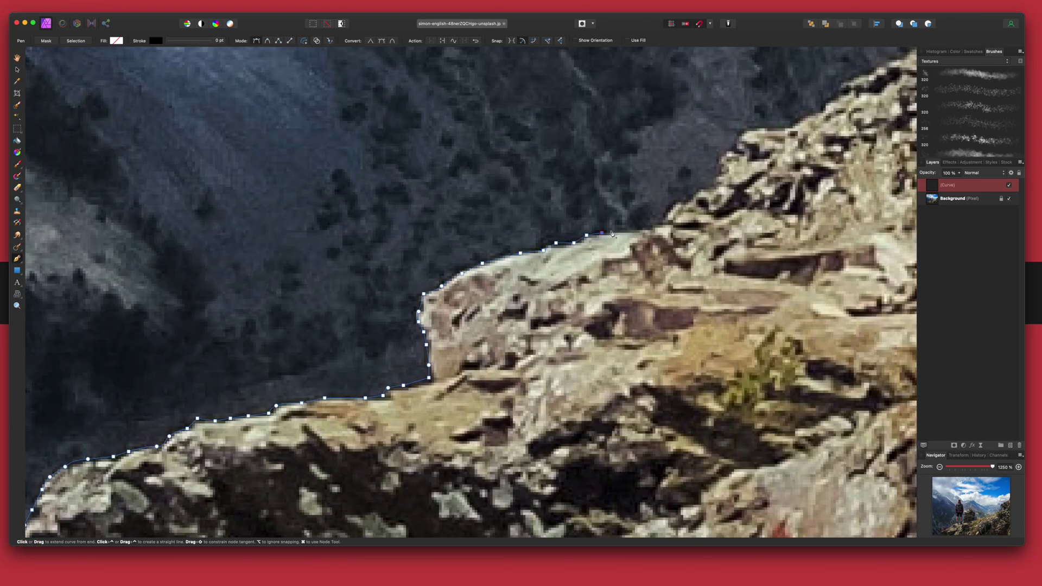
drag(612, 234, 448, 282)
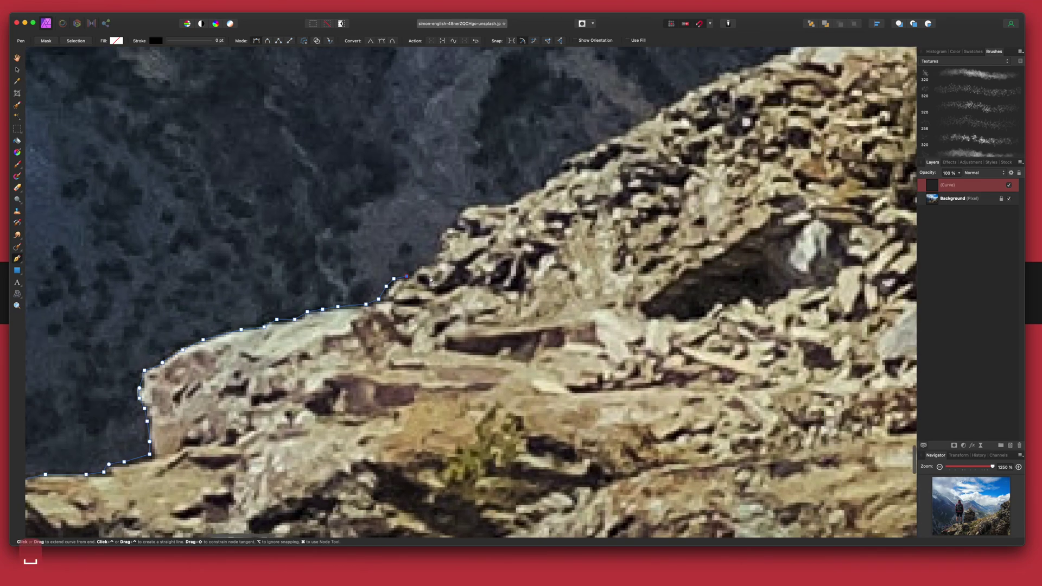
drag(476, 206, 406, 277)
drag(480, 247, 498, 352)
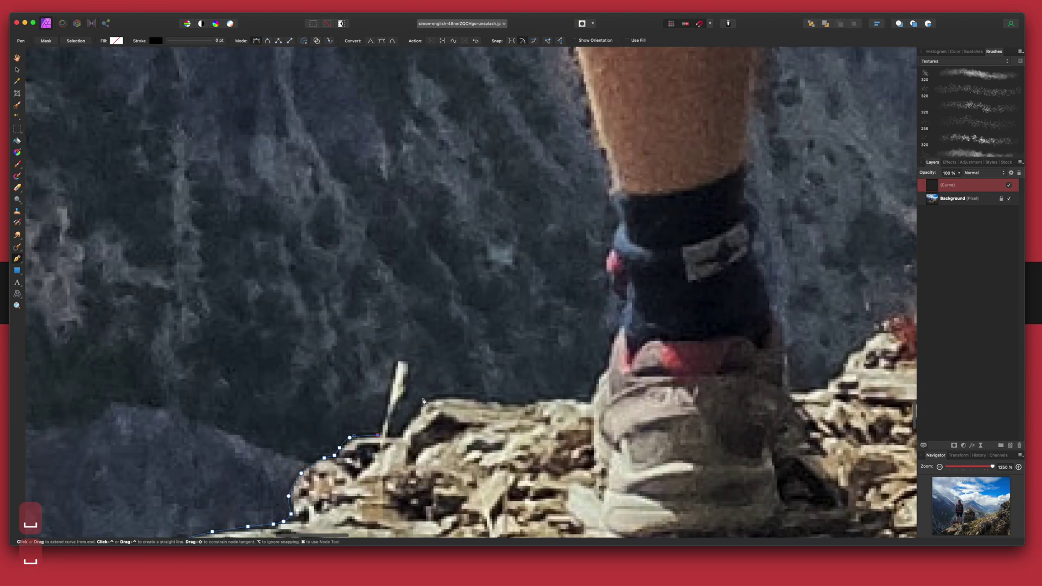
drag(408, 365, 443, 334)
key(super+z)
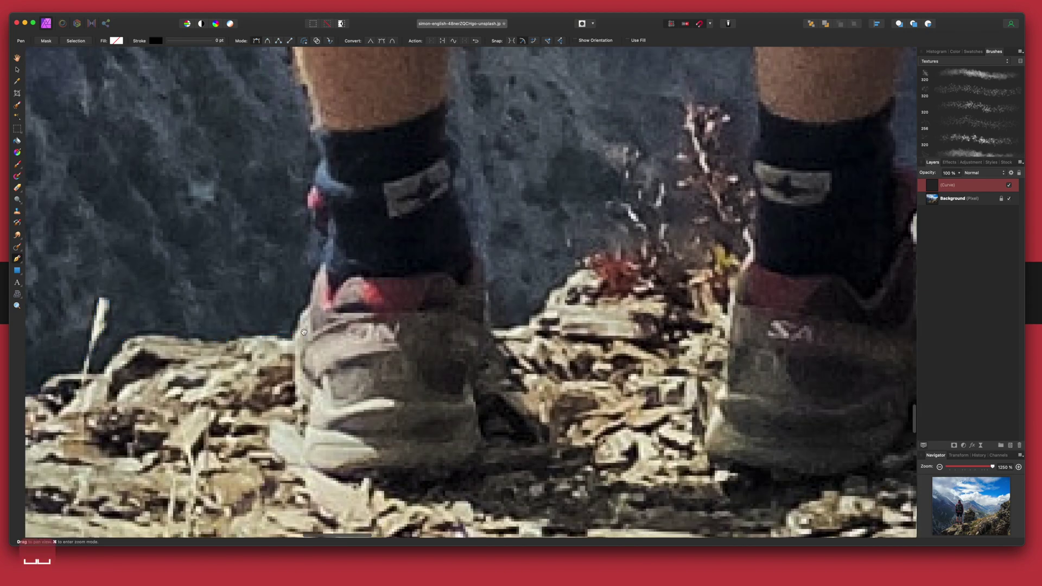
Continue the Pen outline over the rocks and red plant between the hiker's boots, undoing misplaced nodes.
scroll(679, 250, up, 5)
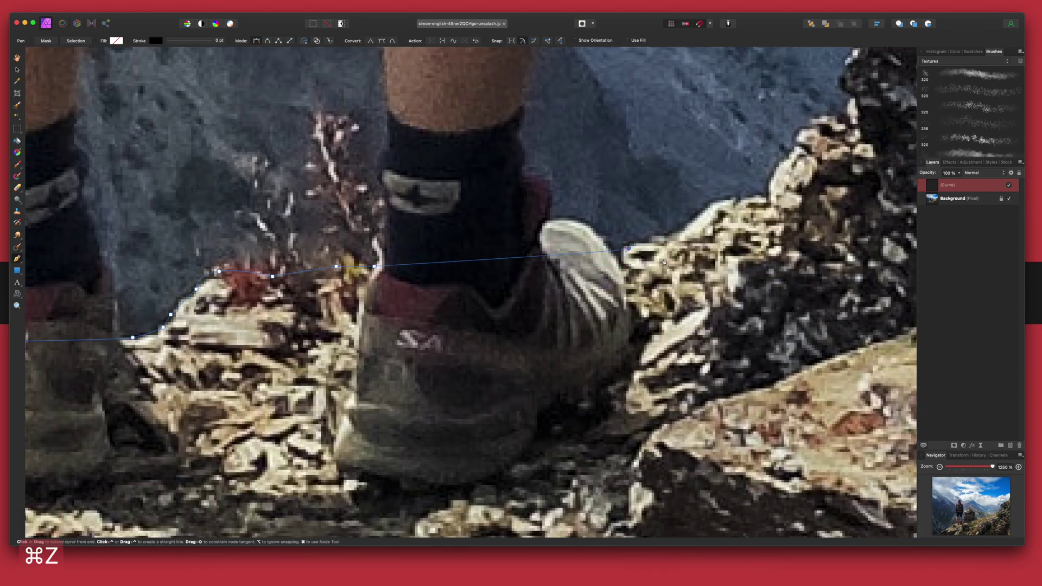
key(super+z)
key(super+z)
key(super+z)
key(super+z)
key(super+z)
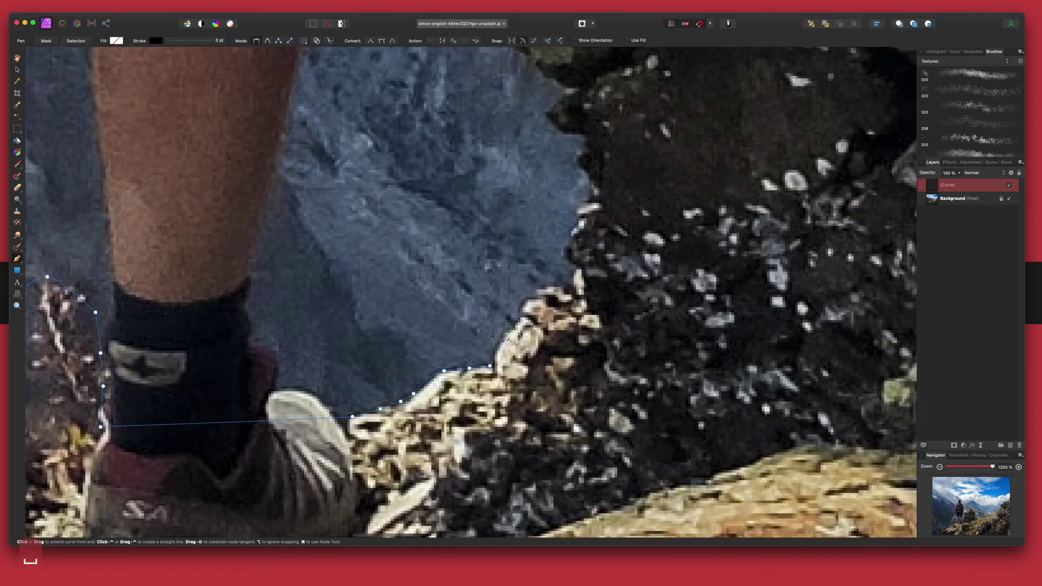
Trace the cairn's dark stones beside the hiker's leg with the Pen tool, up to the jutting slabs near the hand.
scroll(485, 342, up, 5)
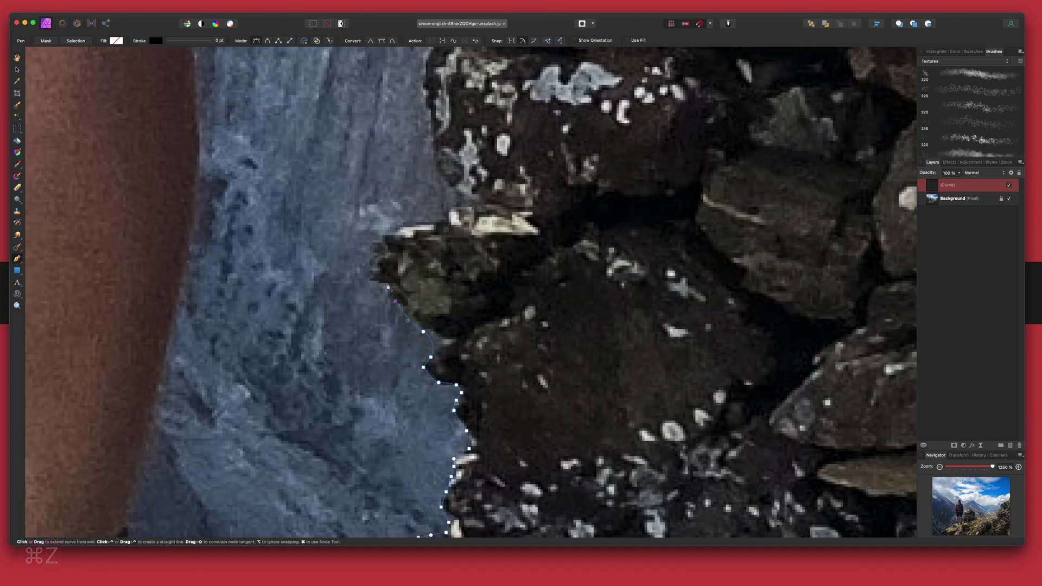
key(space)
click(438, 348)
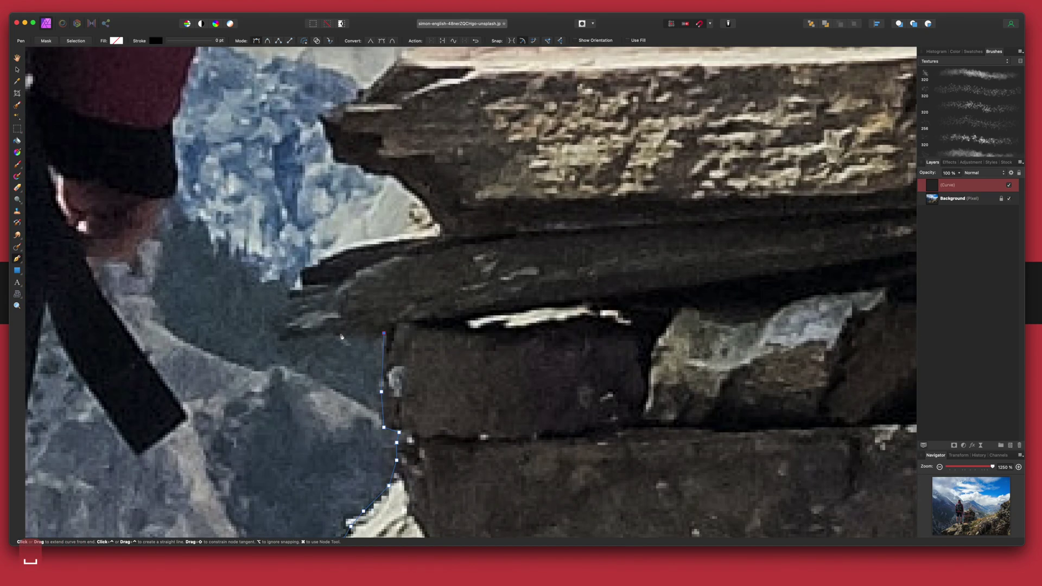
key(super+minus)
click(351, 359)
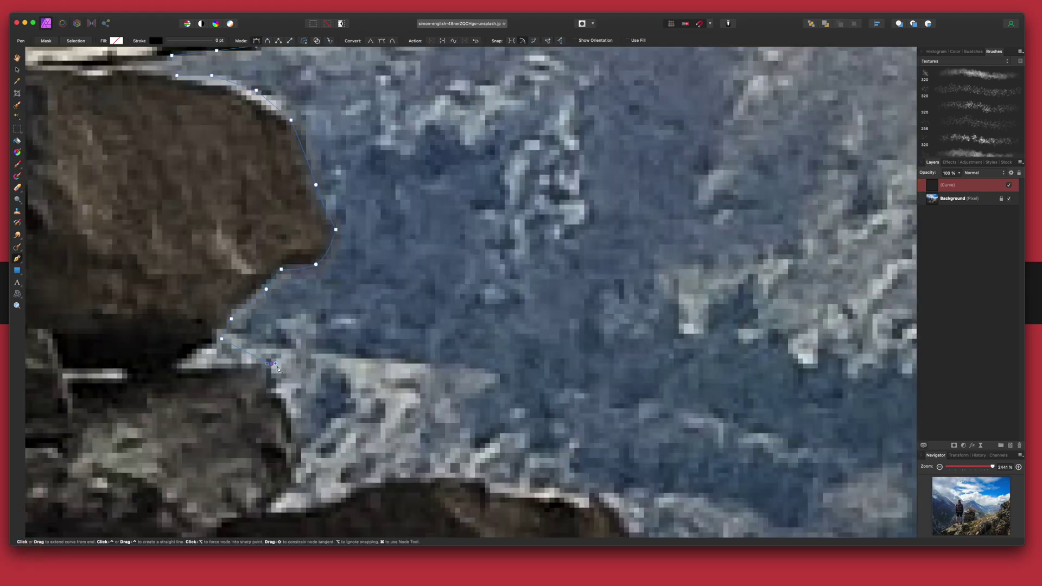
Trace down the cairn's far side with the Pen tool, following each protruding stone closely.
click(272, 364)
scroll(273, 368, up, 2)
click(301, 418)
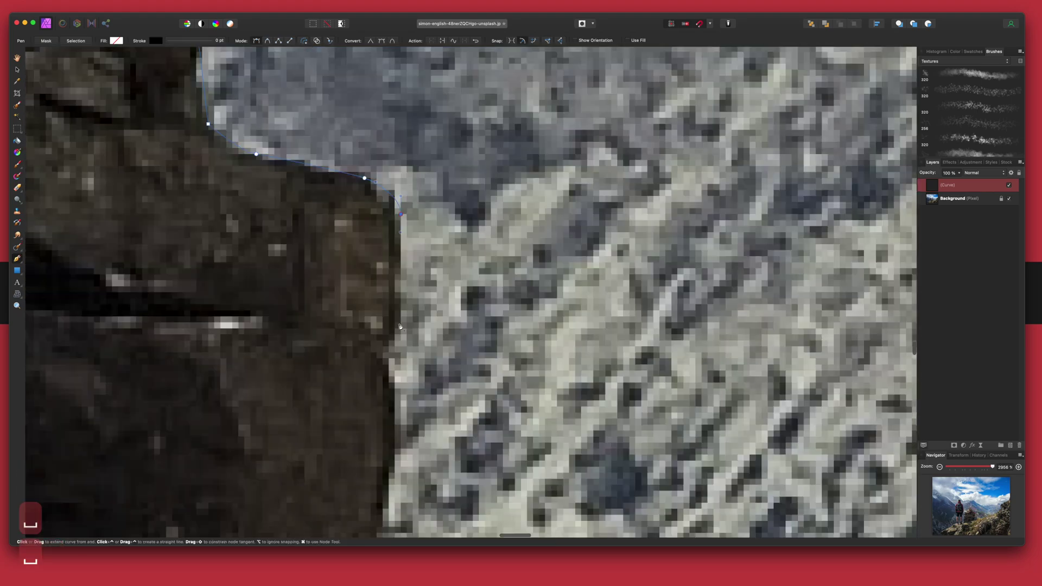
key(super+z)
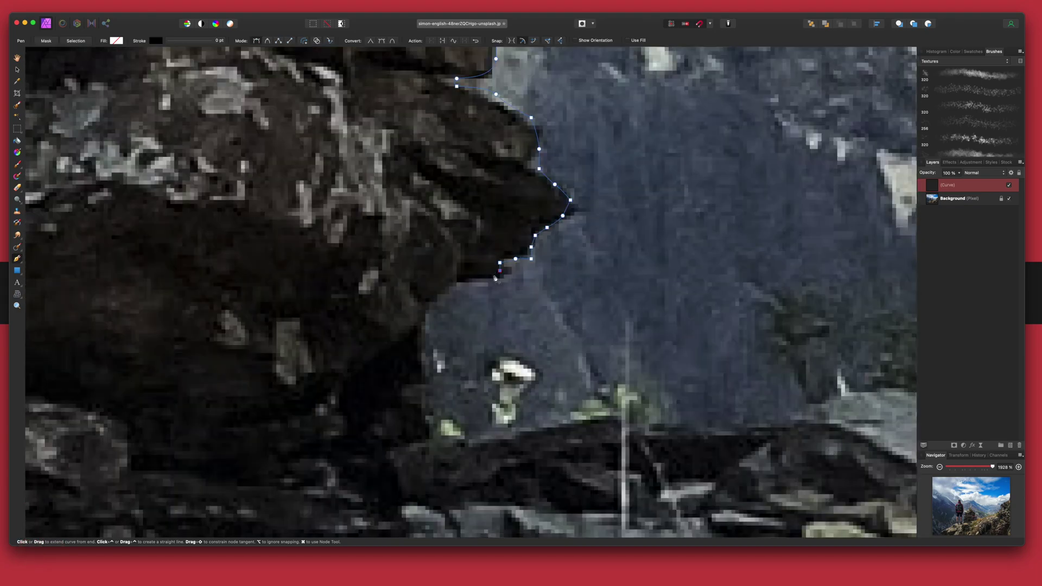
Carry the Pen outline from the cairn's base along the low shrubs and the grassy ridge, undoing misplaced nodes.
scroll(321, 382, up, 2)
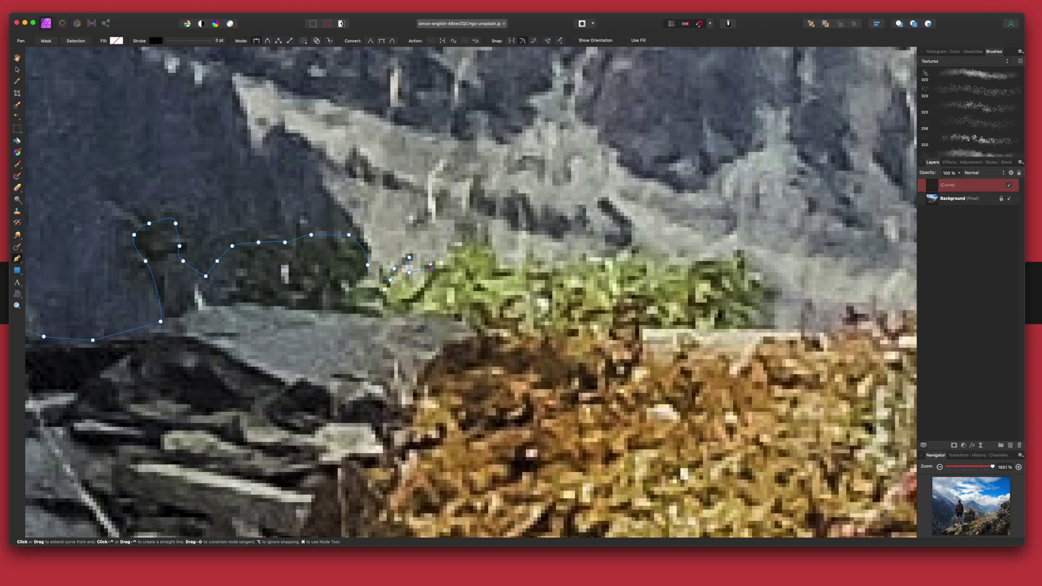
key(super+z)
key(super+z)
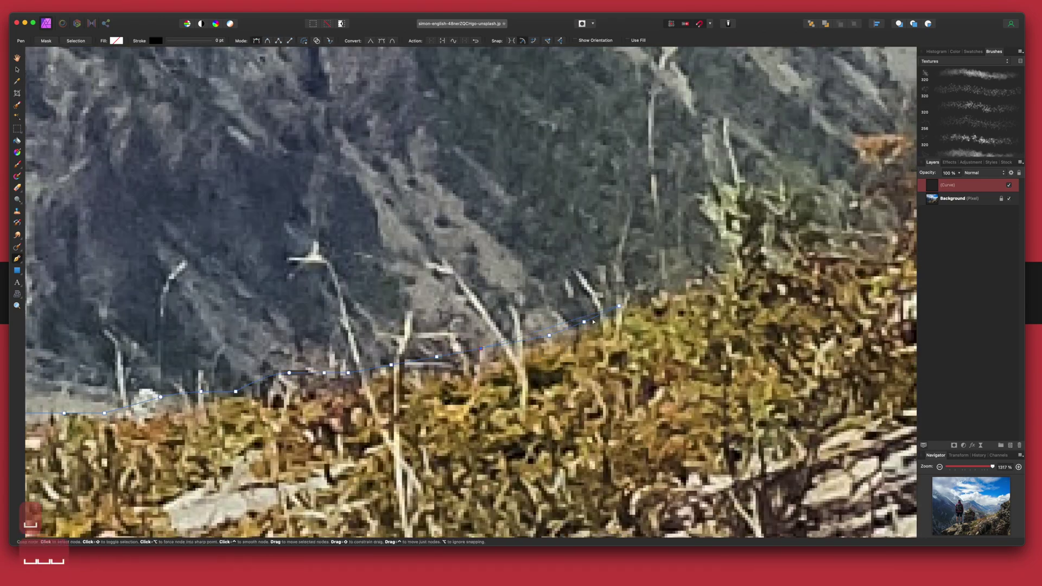
scroll(642, 349, down, 3)
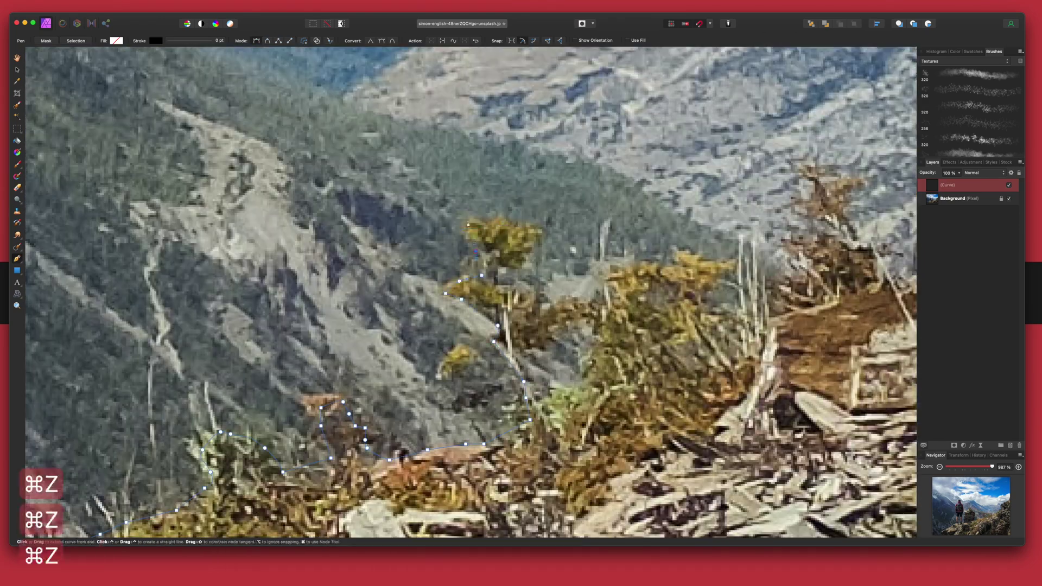
Extend the Pen outline up the slope past the yellow shrubs to the dead branches and conifer tuft.
scroll(732, 266, up, 5)
key(super+z)
key(space)
scroll(473, 253, up, 10)
scroll(473, 253, right, 10)
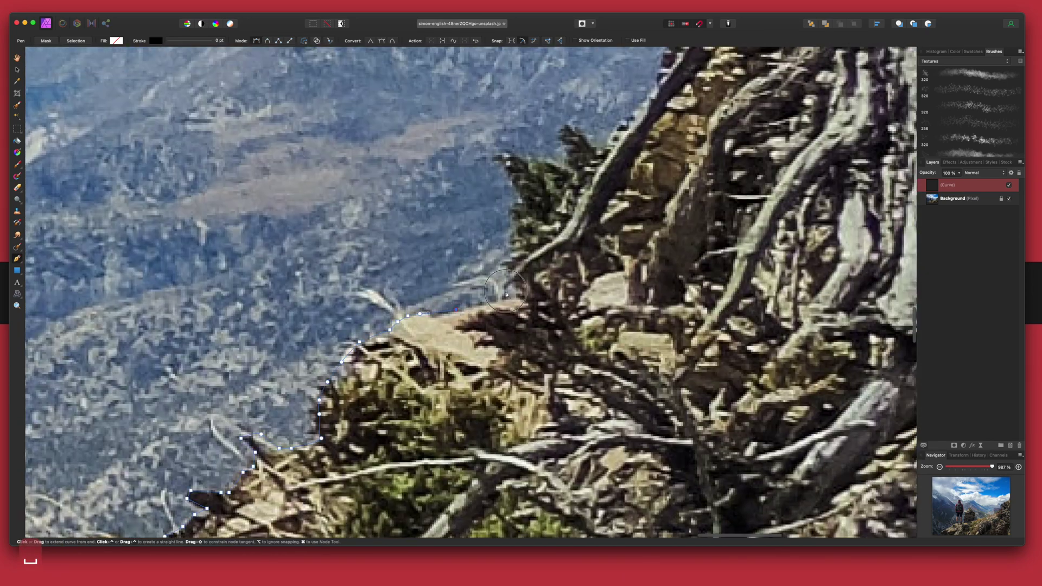
click(462, 245)
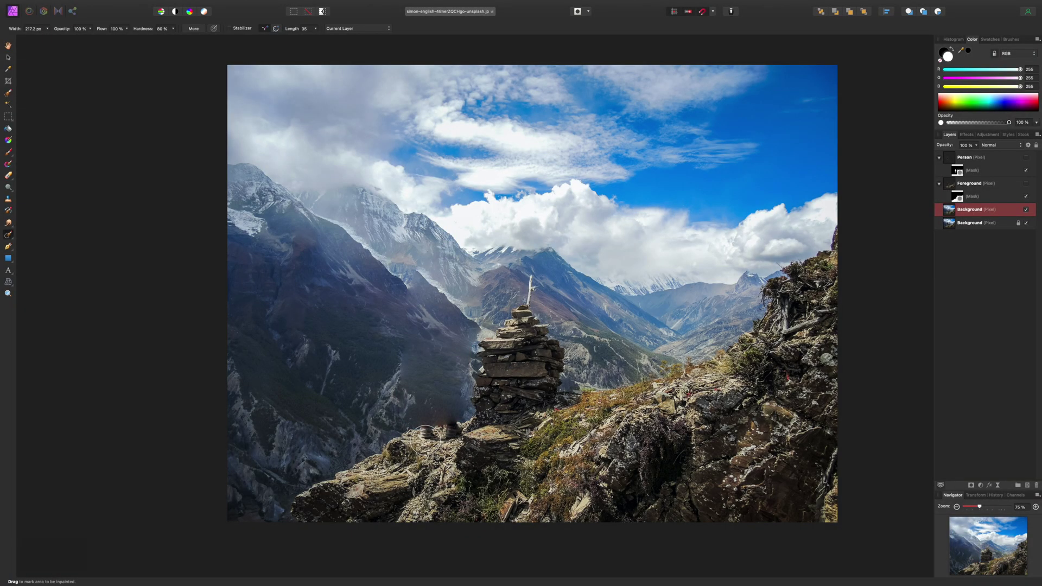
Inpaint the hiker's leftover boots and the stone cairn out of the duplicated Background layer.
drag(418, 431, 461, 449)
mouse_move(461, 401)
mouse_down()
mouse_move(571, 381)
mouse_move(466, 368)
mouse_move(529, 275)
mouse_up()
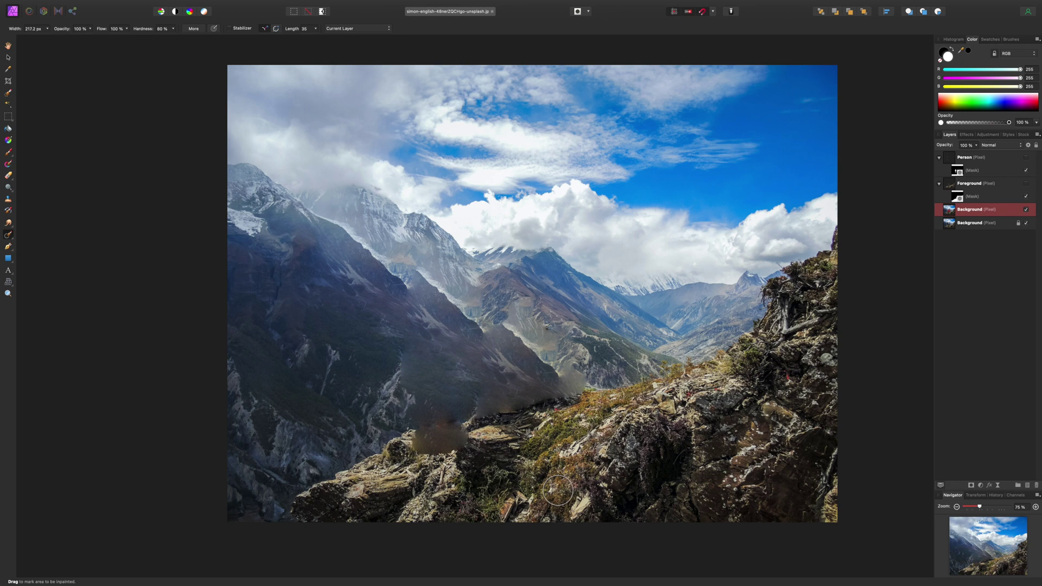
Cover the rocky foreground with cloned mountainside texture, using an enlarged Clone brush.
key(bracketleft)
key(bracketleft)
key(bracketleft)
key(bracketleft)
key(bracketleft)
click(8, 199)
key(bracketright)
key(bracketright)
key(bracketright)
key(bracketright)
key(bracketright)
key(bracketright)
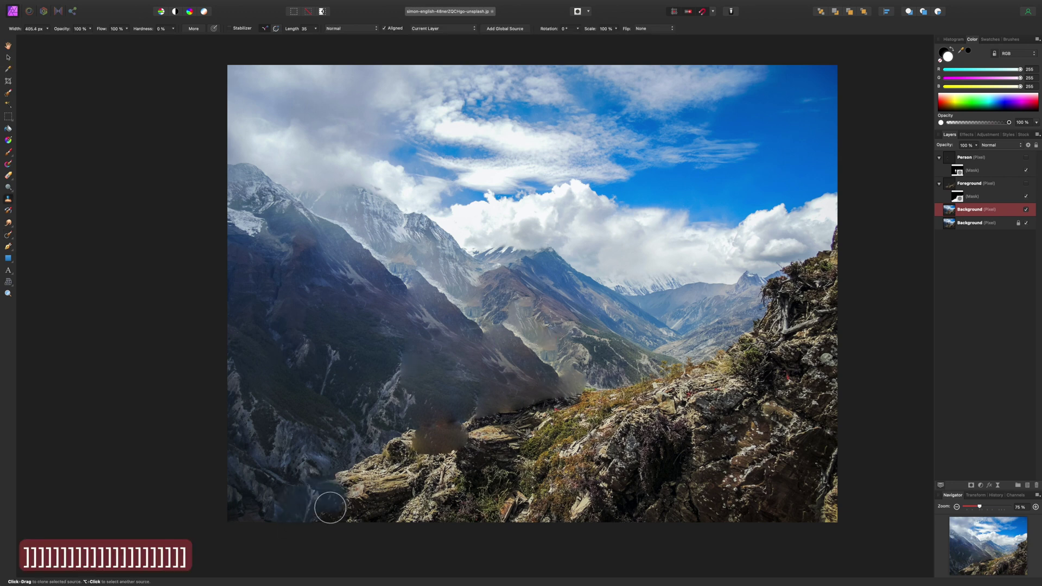
drag(373, 491, 429, 461)
mouse_move(342, 442)
mouse_down()
mouse_move(418, 450)
mouse_move(500, 415)
mouse_move(724, 359)
mouse_move(701, 489)
mouse_move(624, 449)
mouse_move(564, 461)
mouse_move(520, 440)
mouse_move(488, 478)
mouse_up()
Inpaint the remaining rocky slope out of the background and add a mask to the Mountains layer.
click(9, 234)
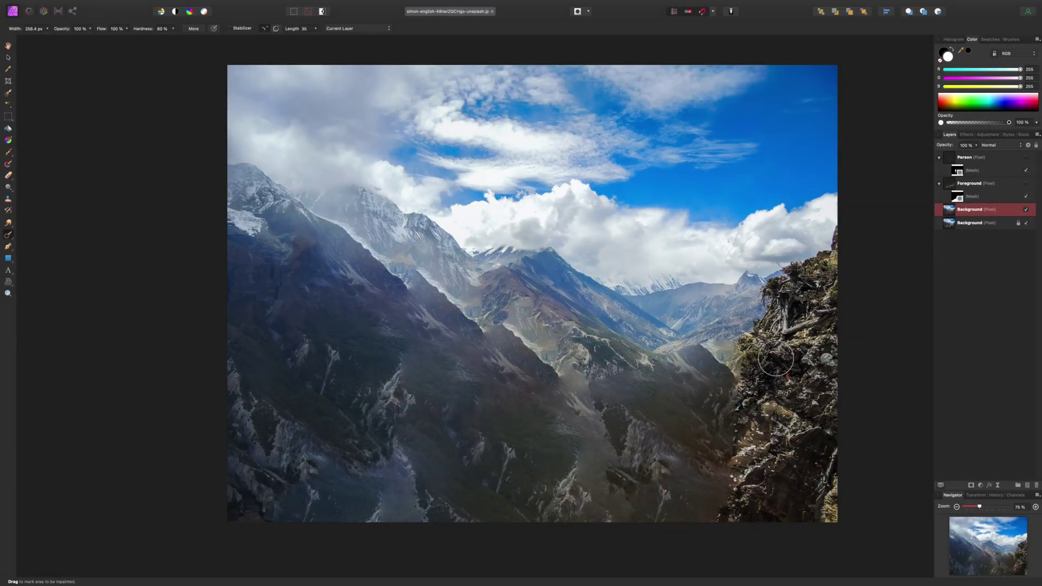
mouse_move(730, 363)
mouse_down()
mouse_move(785, 274)
mouse_move(837, 259)
mouse_move(736, 412)
mouse_move(771, 409)
mouse_move(825, 326)
mouse_move(814, 538)
mouse_move(763, 518)
mouse_up()
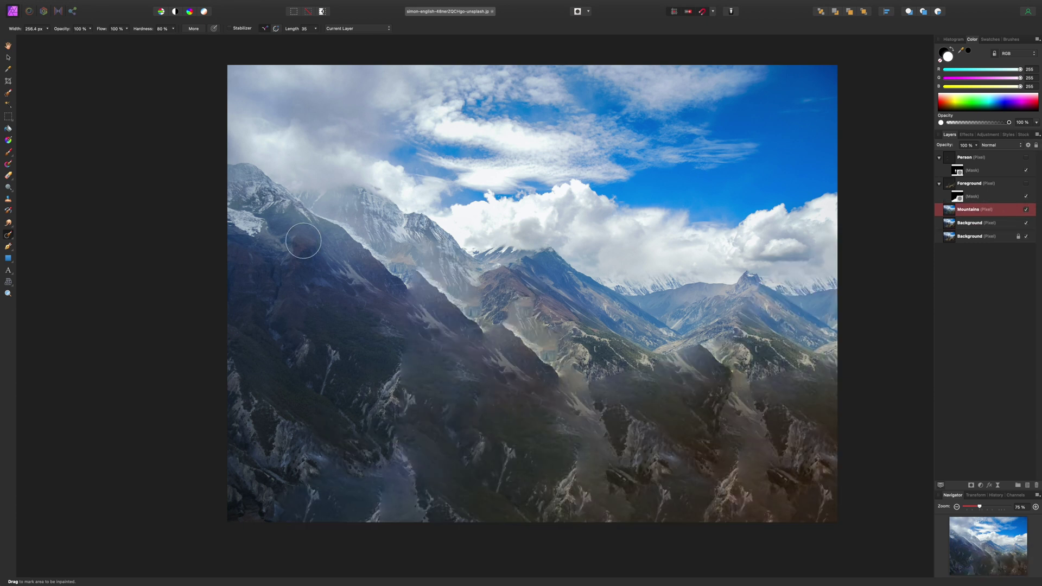
click(971, 486)
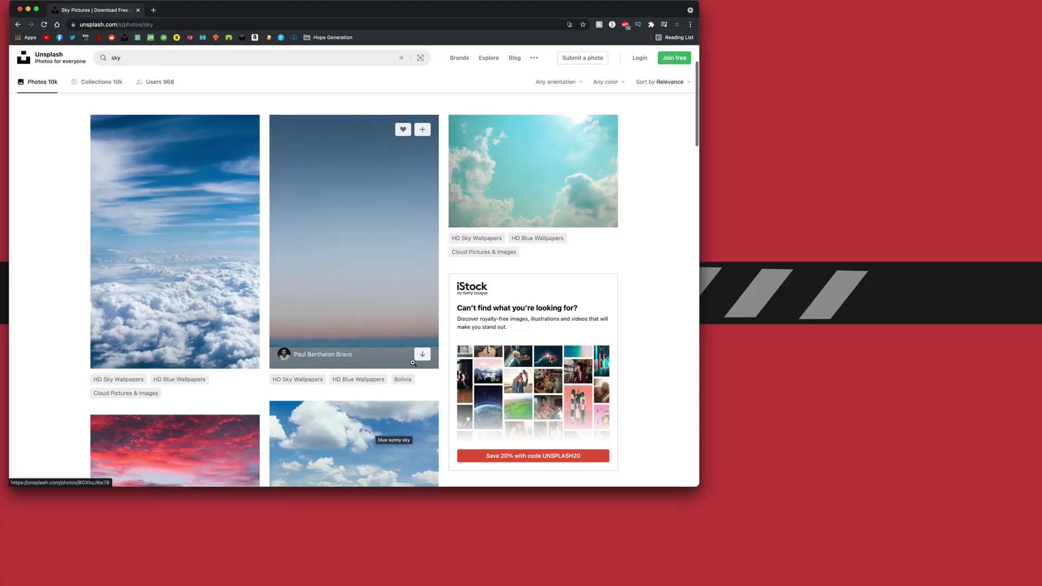
Switch to Unsplash in the browser and look through the sky photos for a replacement sky.
scroll(422, 337, down, 10)
scroll(376, 392, down, 20)
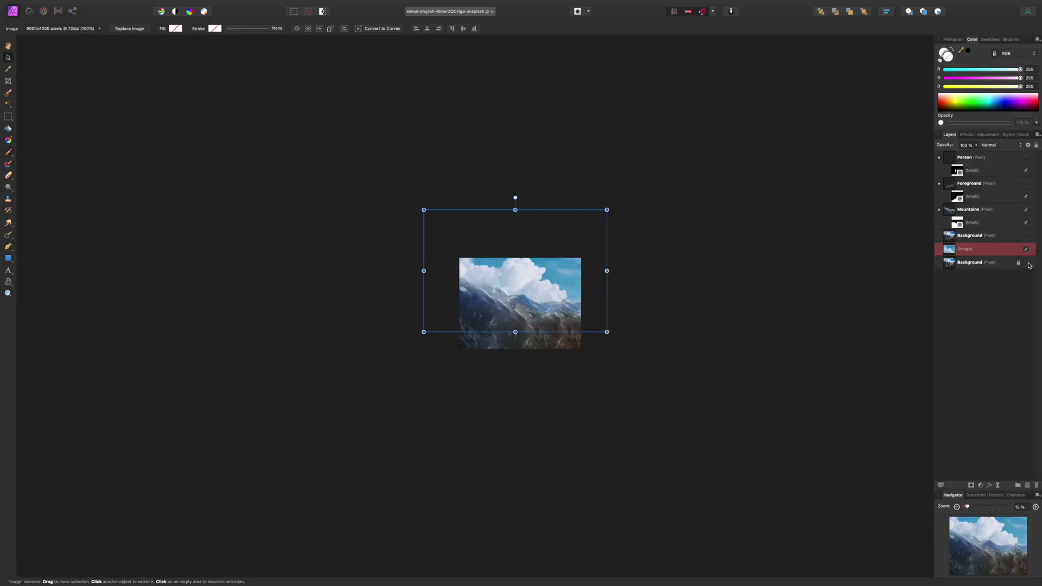
In Affinity Photo, scale down the sky image placed behind the mountains and add an HSL adjustment.
scroll(654, 419, up, 5)
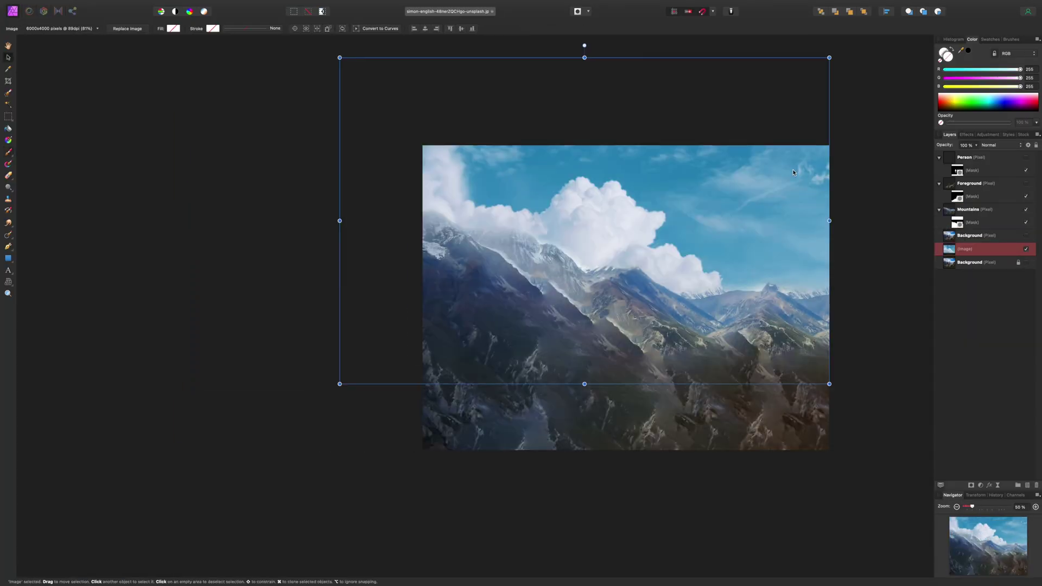
key(super+u)
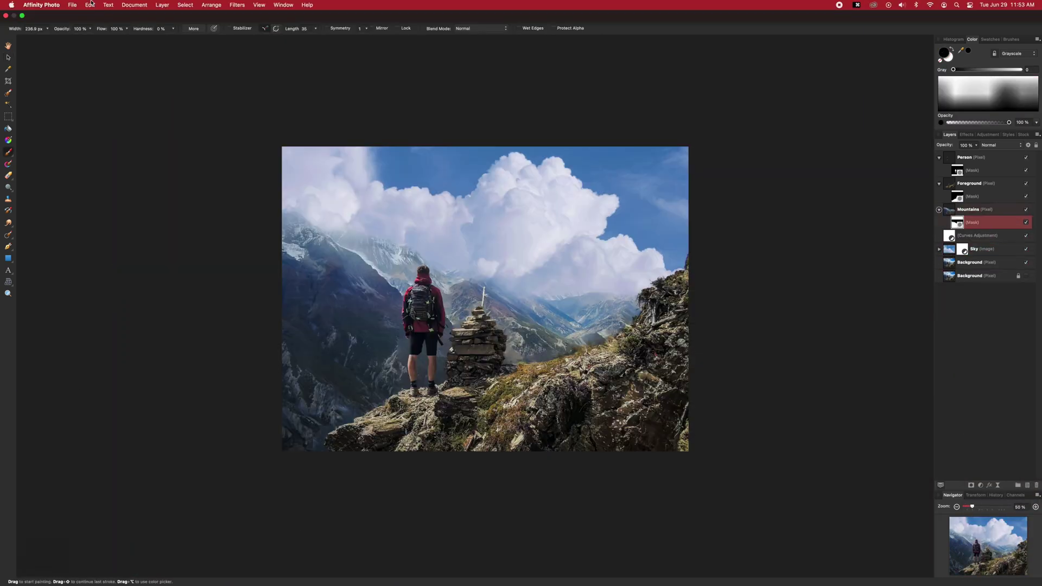
Set up a PSD export of the whole document and choose its export preset.
click(72, 5)
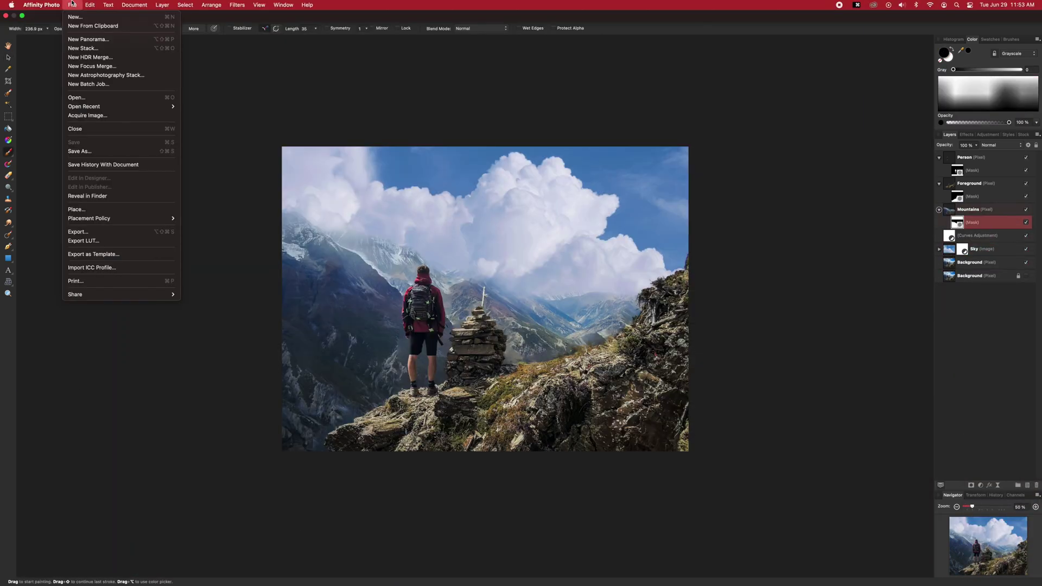
click(87, 231)
click(471, 136)
click(492, 135)
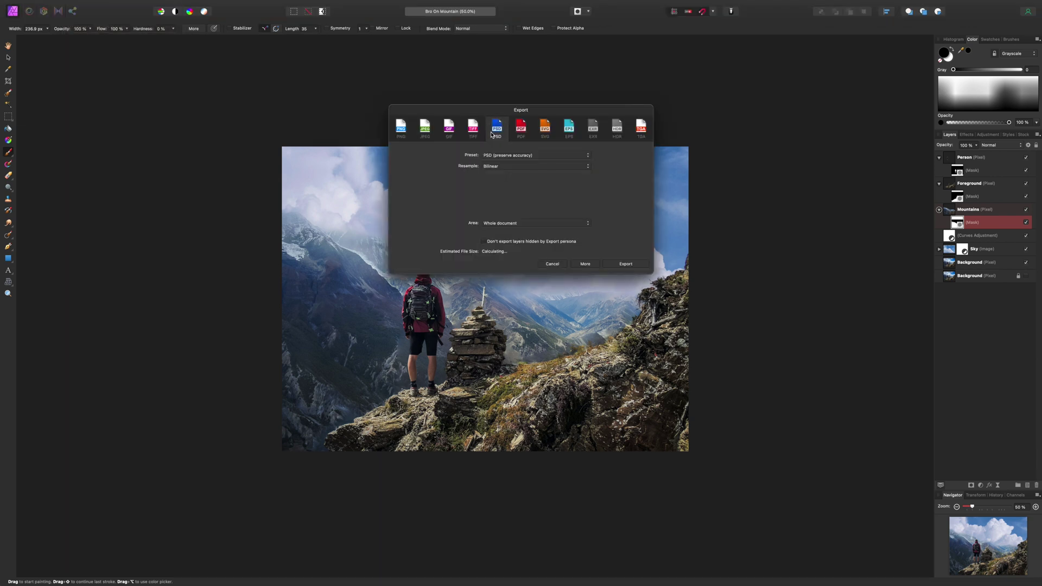
click(513, 160)
click(517, 173)
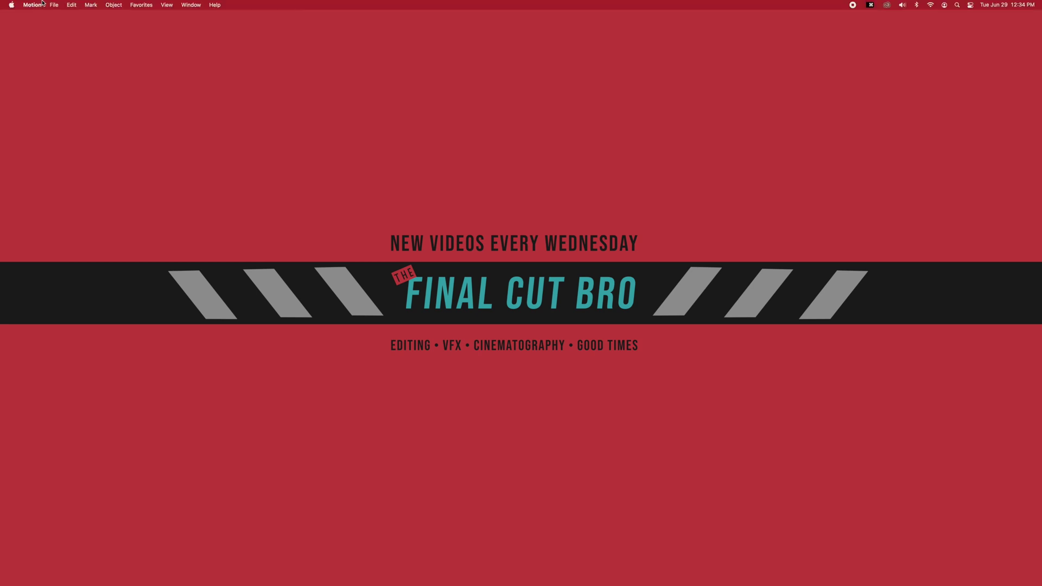
Switch to Motion, open the Project Browser and set the new Motion project's preset to Broadcast HD 1080.
click(55, 5)
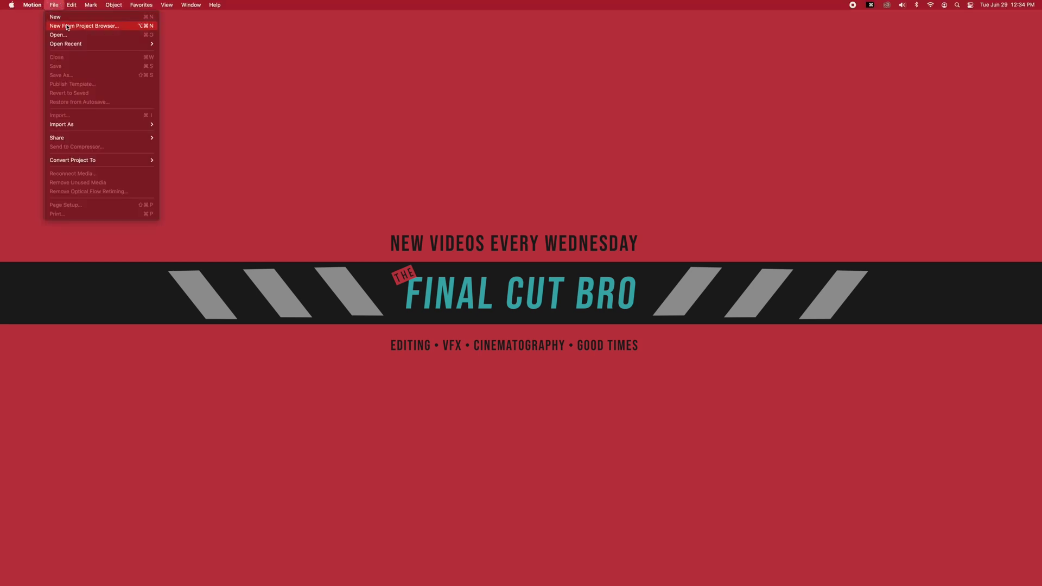
click(64, 27)
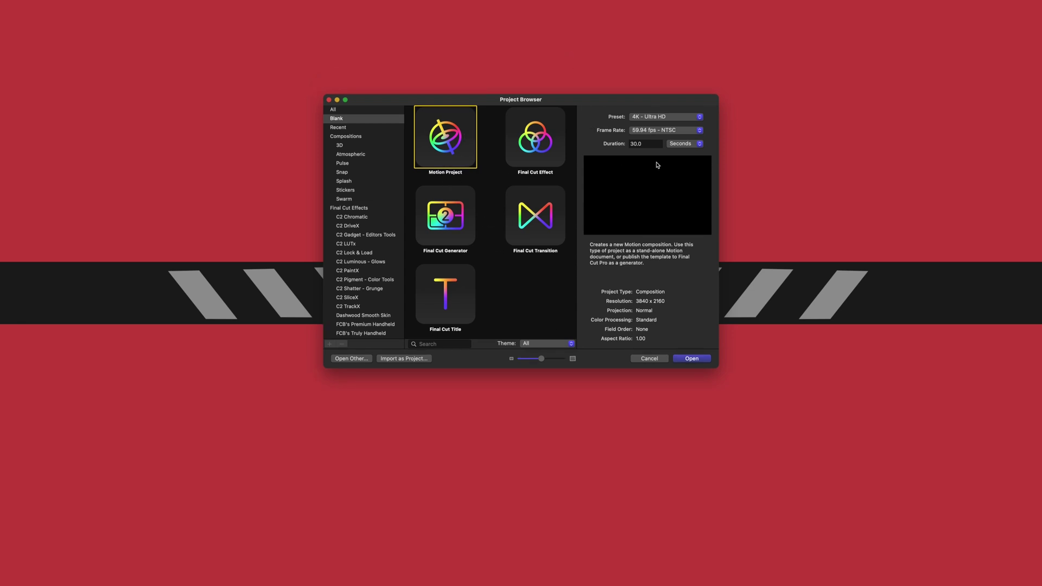
click(652, 119)
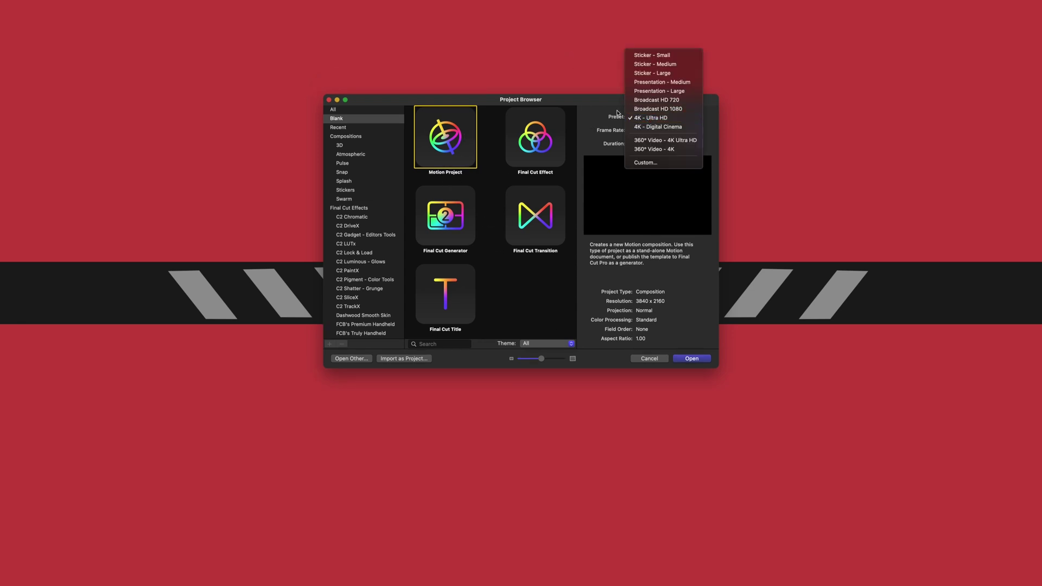
click(615, 117)
click(651, 118)
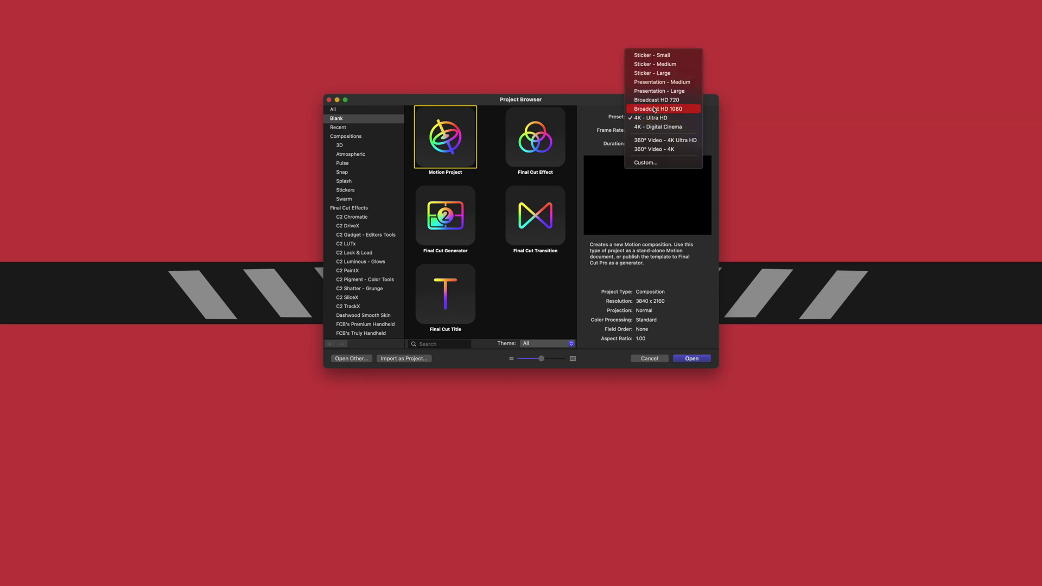
click(655, 110)
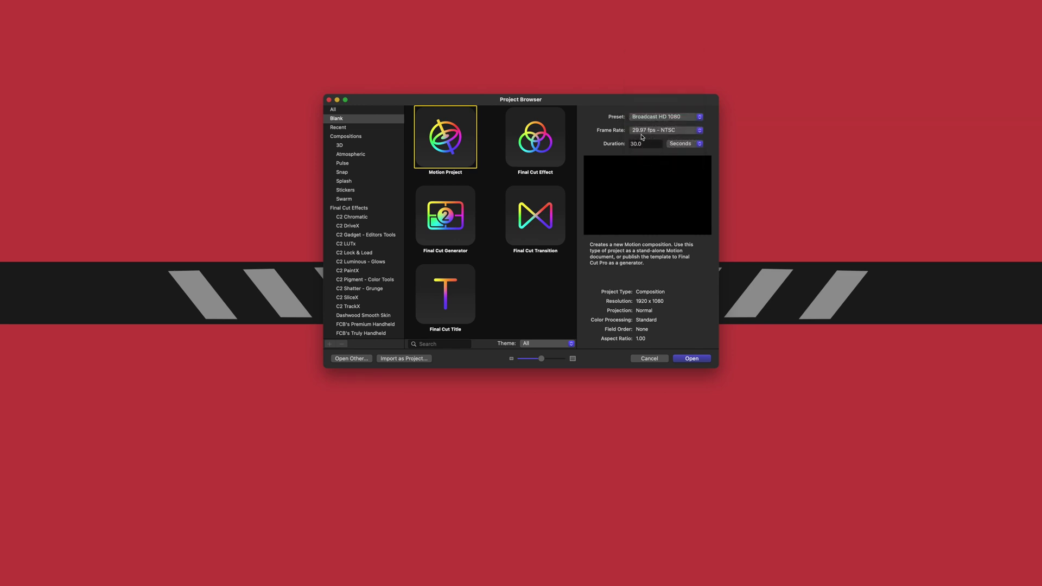
Create the project with a 23.98 fps - NTSC frame rate and a duration of 10 seconds.
click(644, 132)
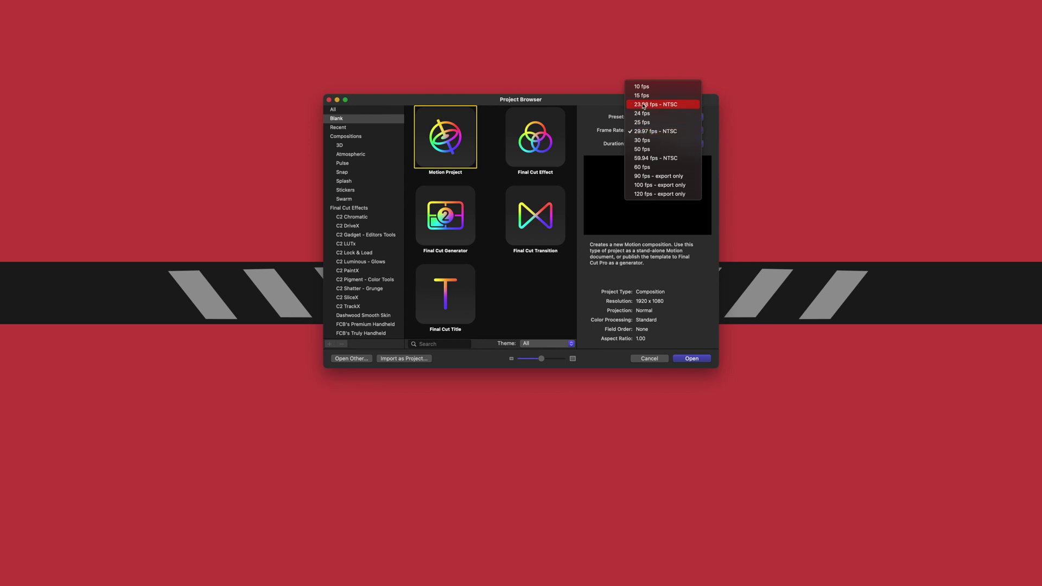
double_click(636, 144)
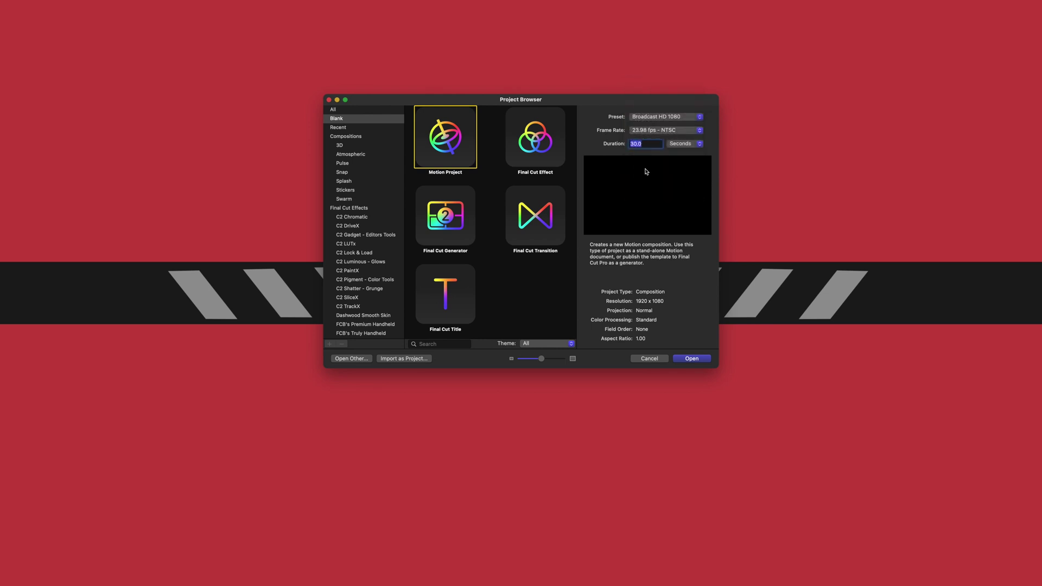
text(10)
key(Return)
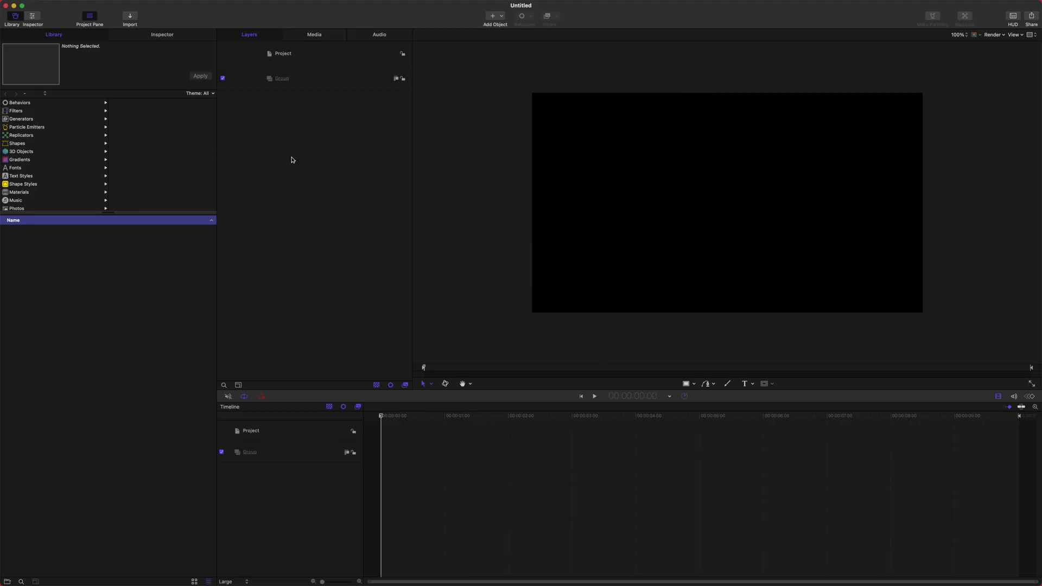
Import Bro On Mountain.psd from the Affinity Files folder into the project with All Layers.
key(super+i)
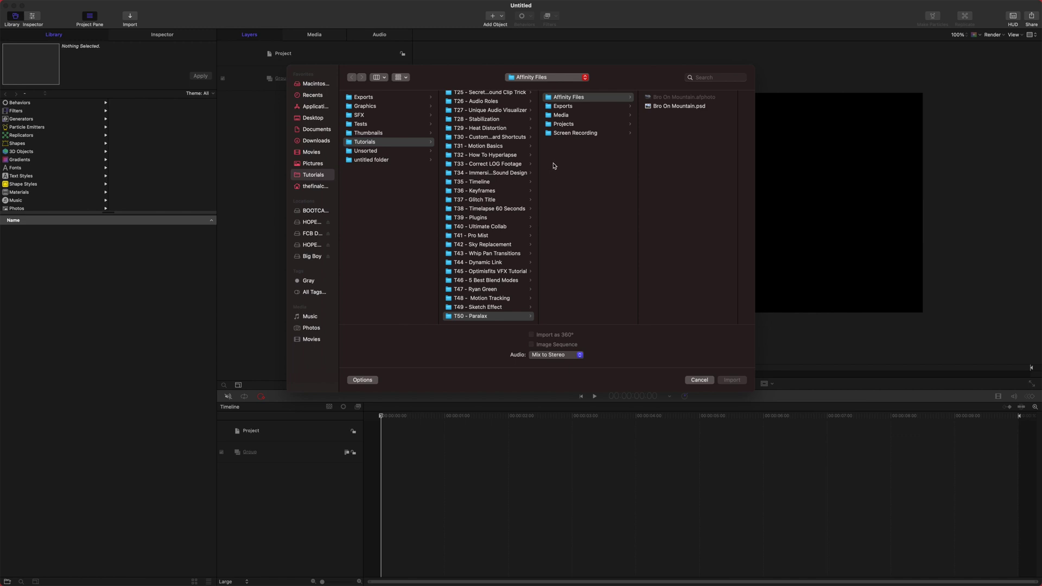
click(575, 99)
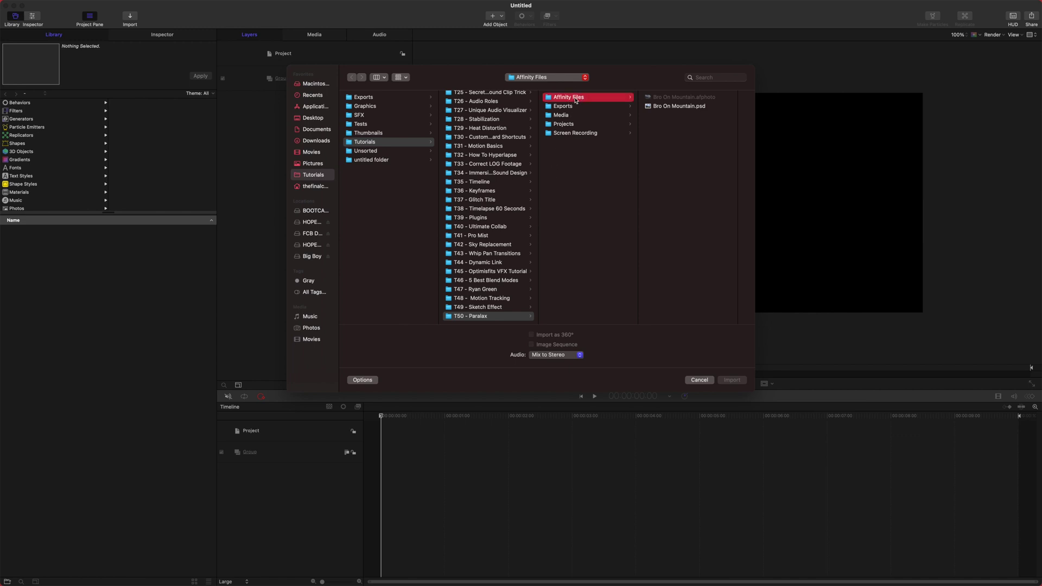
click(676, 107)
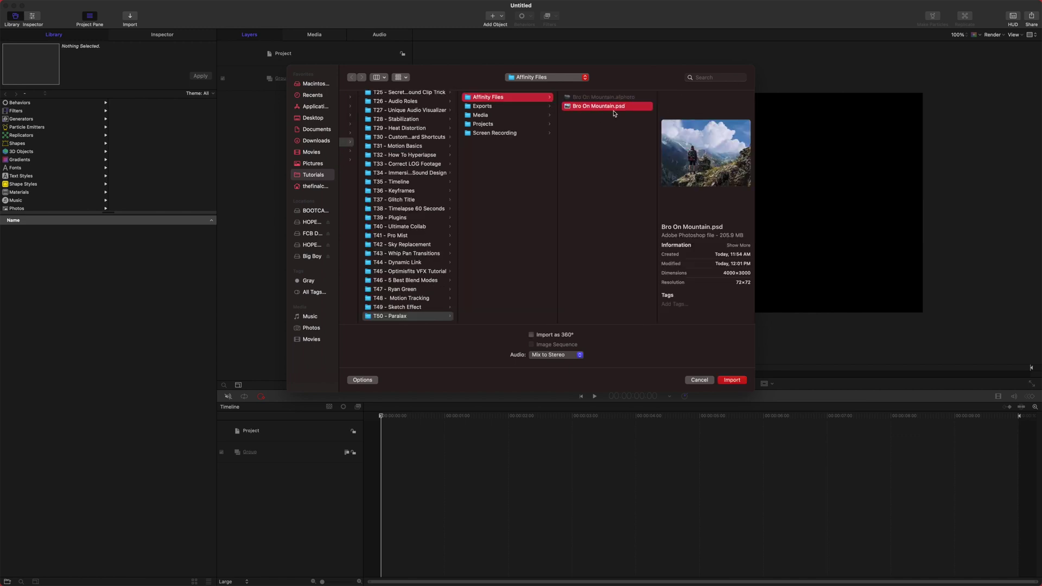
click(732, 381)
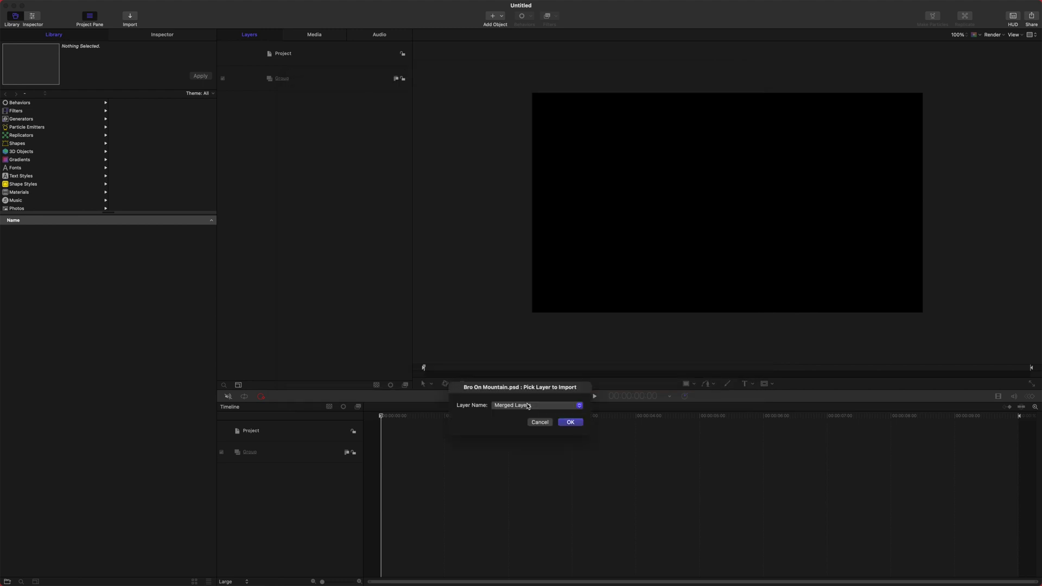
drag(549, 391, 545, 267)
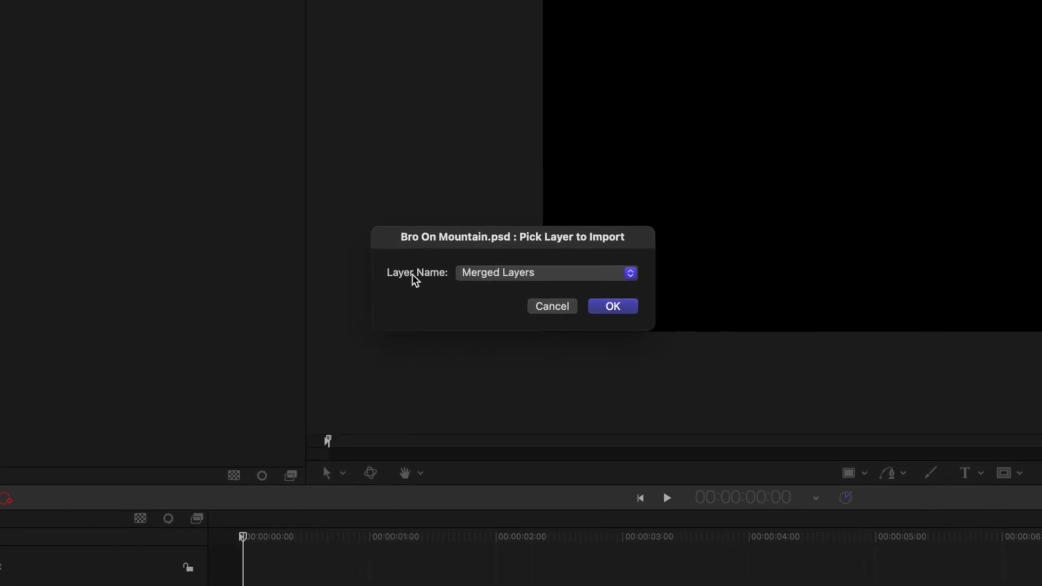
click(502, 275)
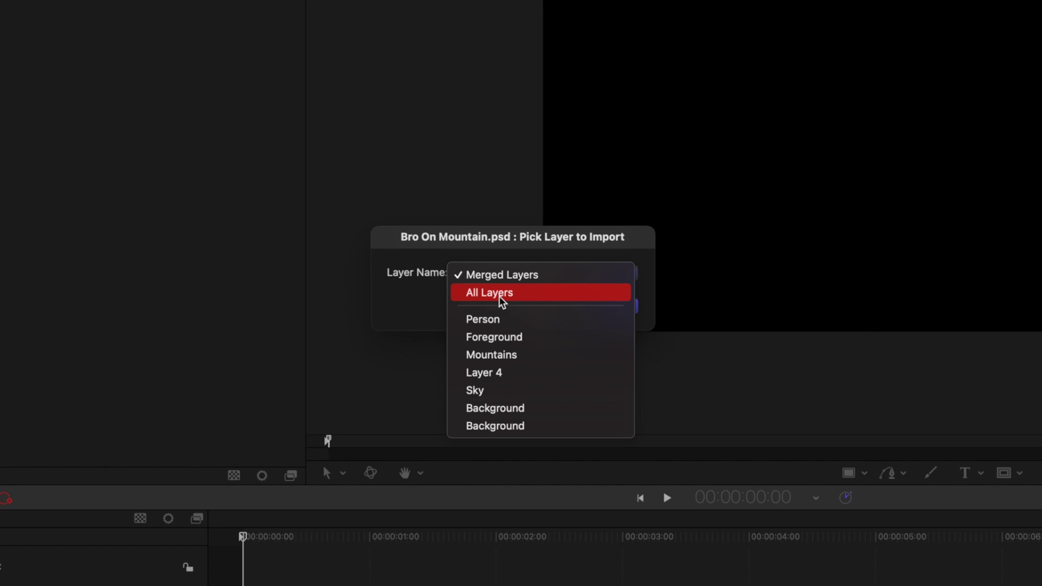
click(502, 293)
click(609, 304)
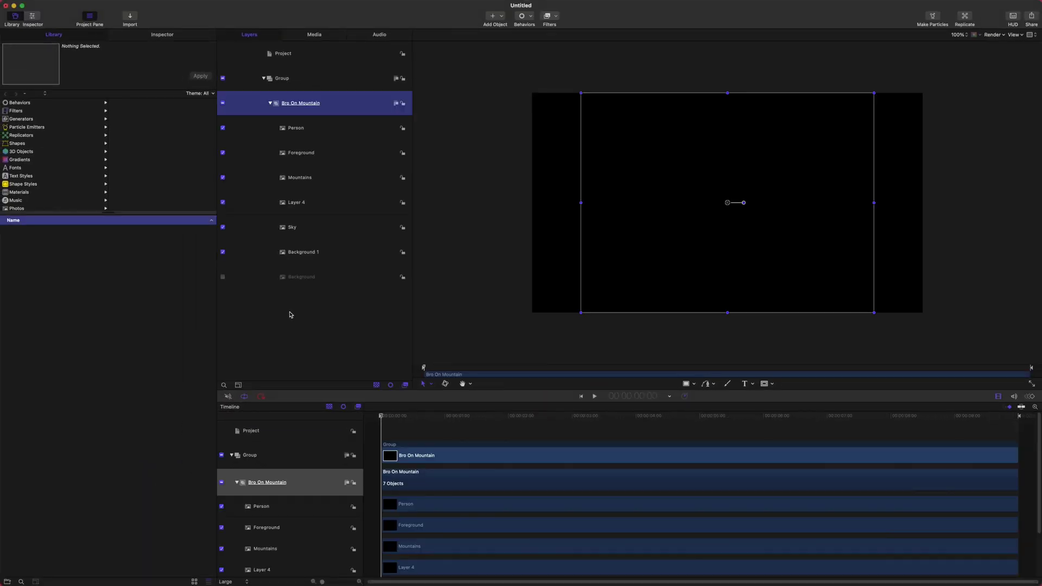
Delete the unneeded Layer 4, Background and Background 1 layers from the Bro On Mountain group.
click(341, 280)
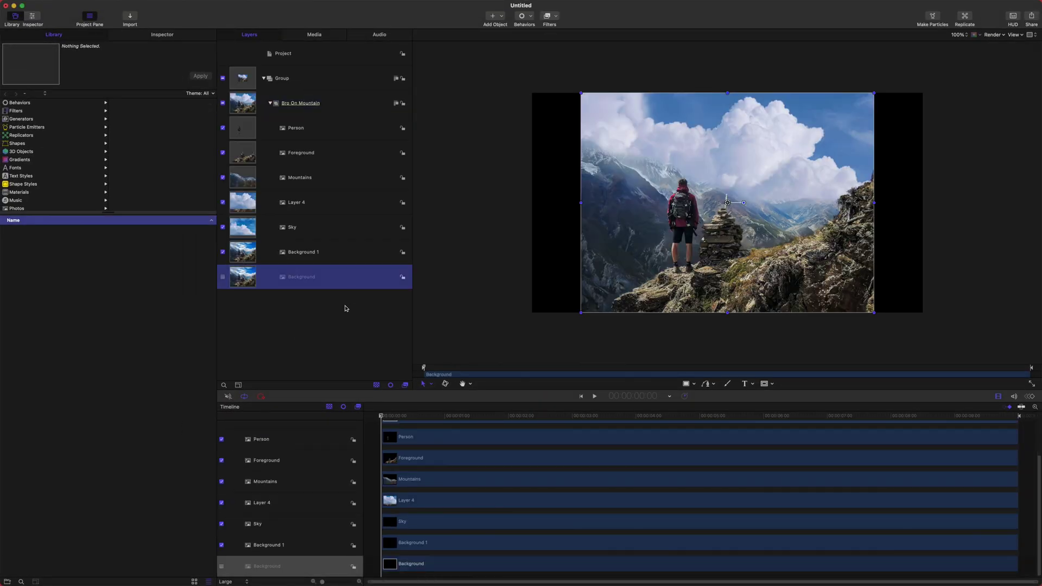
click(347, 308)
drag(421, 415, 381, 414)
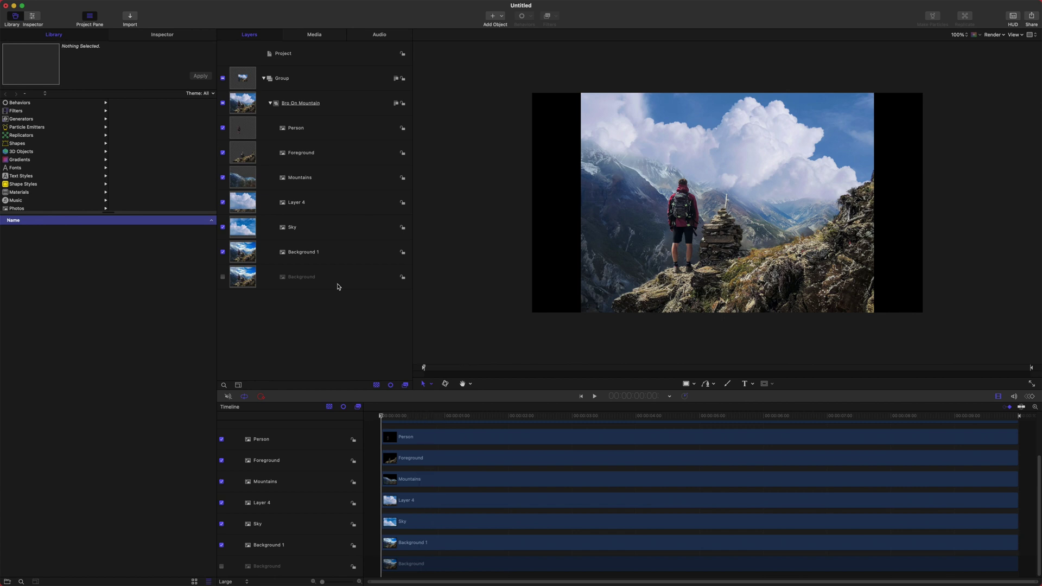
click(319, 204)
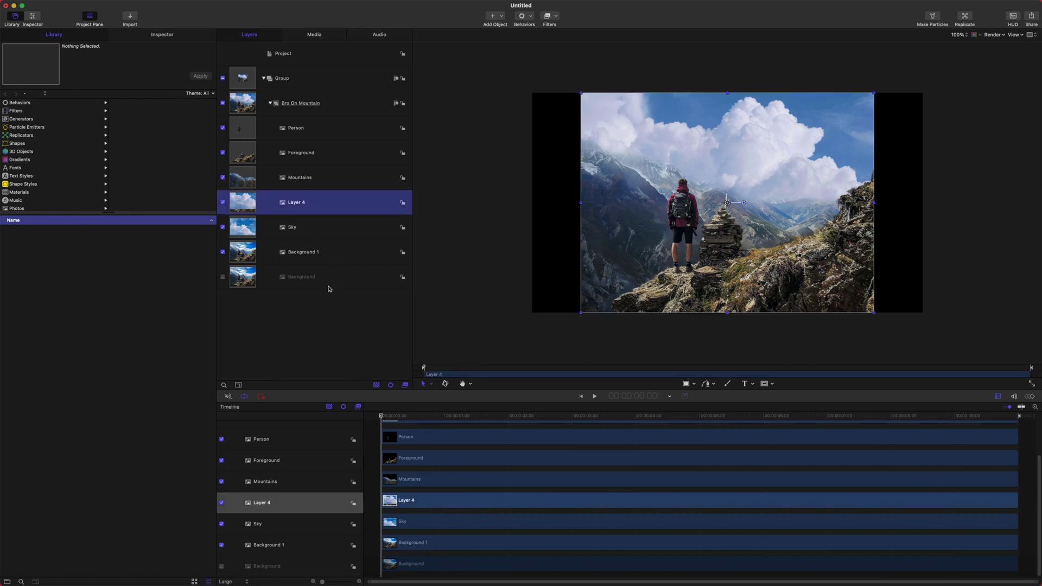
key(BackSpace)
click(316, 251)
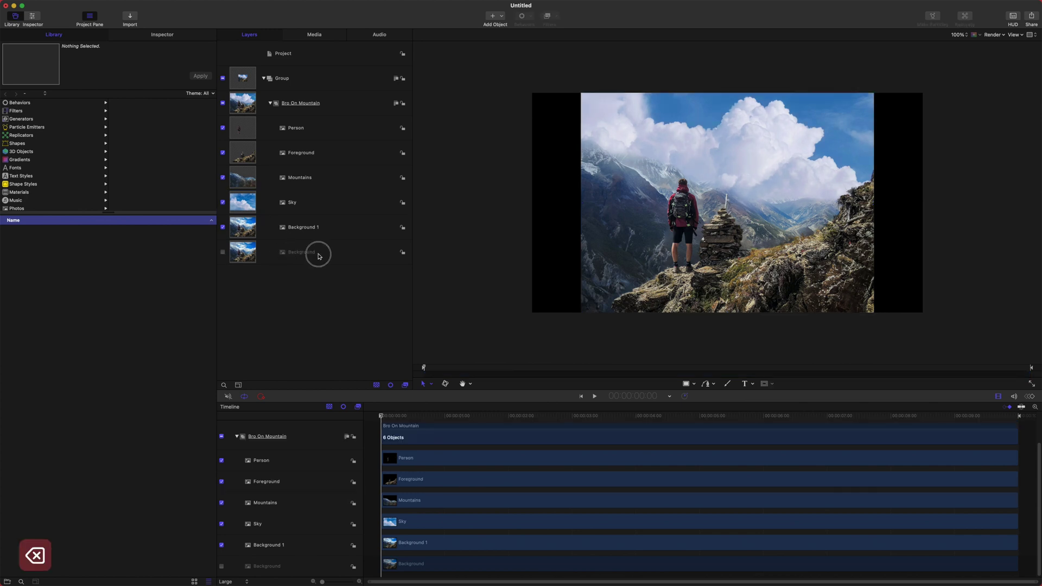
key(BackSpace)
click(318, 227)
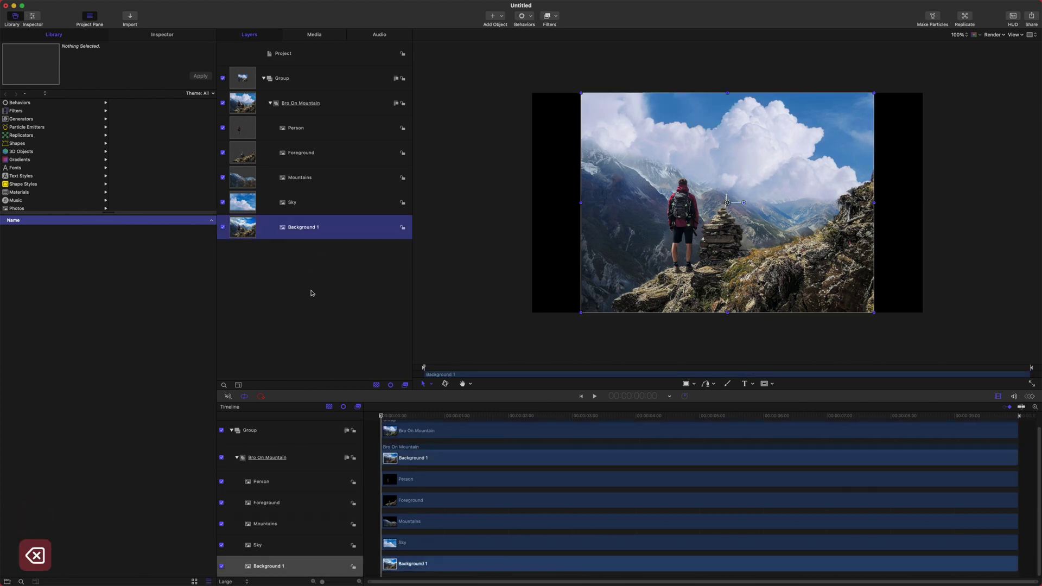
key(BackSpace)
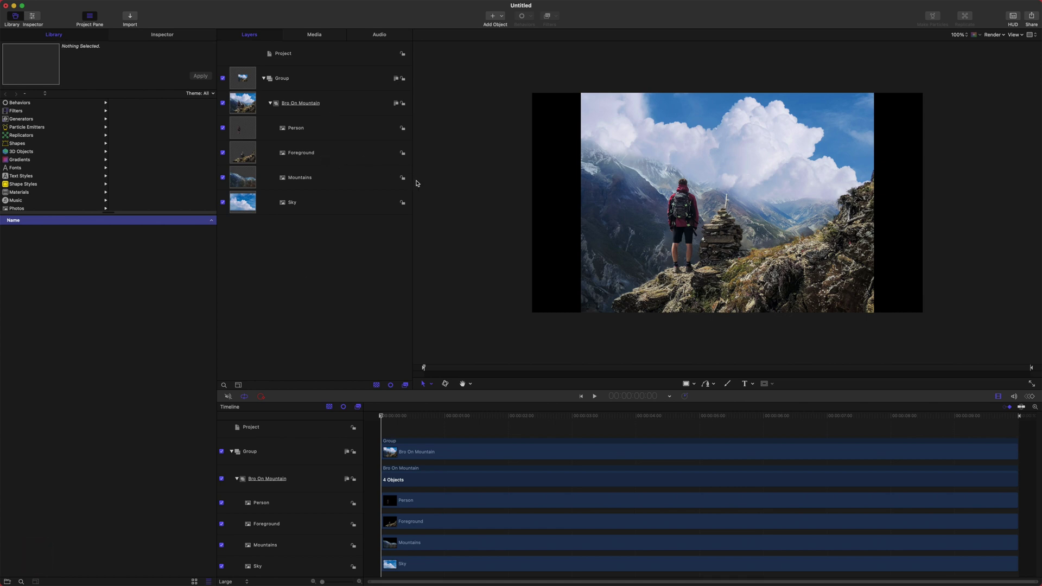
Toggle the visibility of the Sky and Mountains layers to check what each contains.
click(222, 202)
click(222, 177)
click(222, 178)
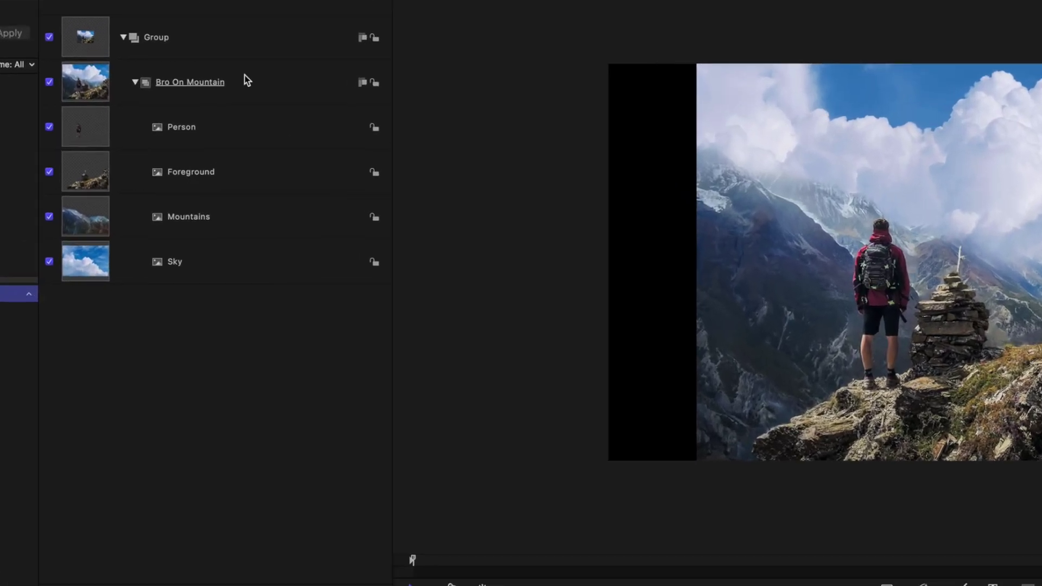
Convert the Bro On Mountain group and its parent Group to 3D groups.
right_click(233, 77)
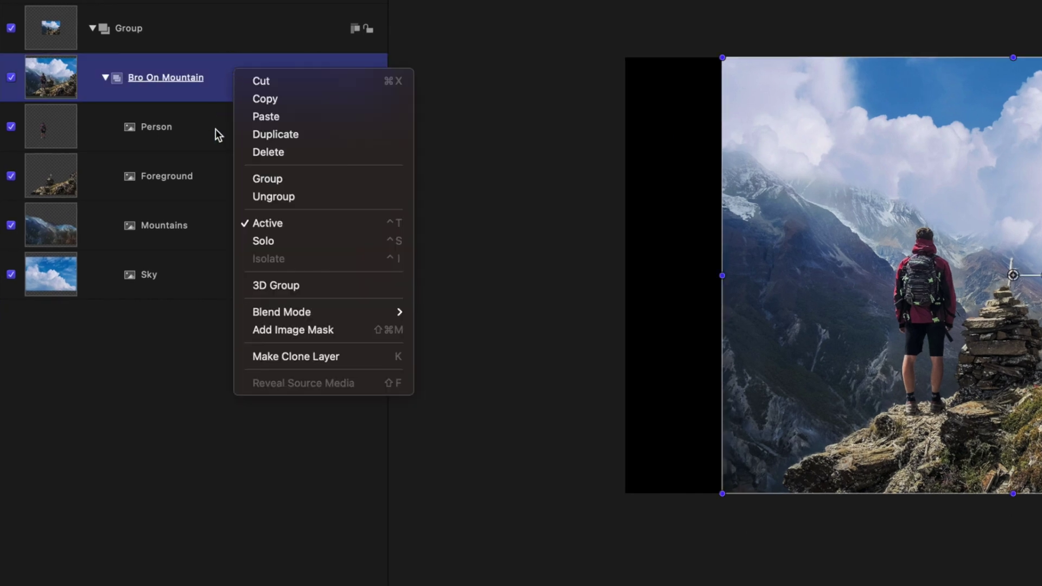
click(276, 285)
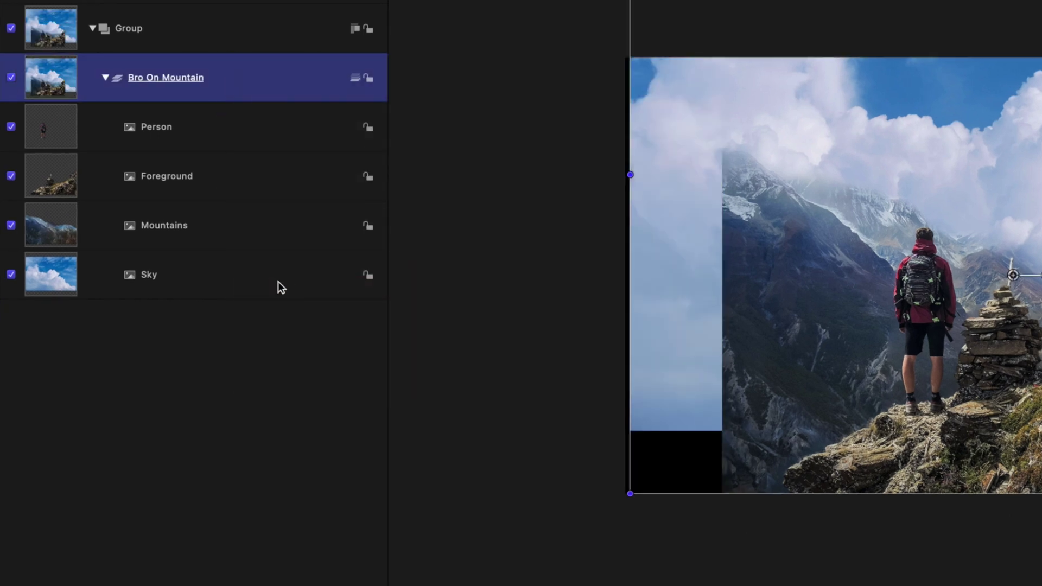
right_click(193, 22)
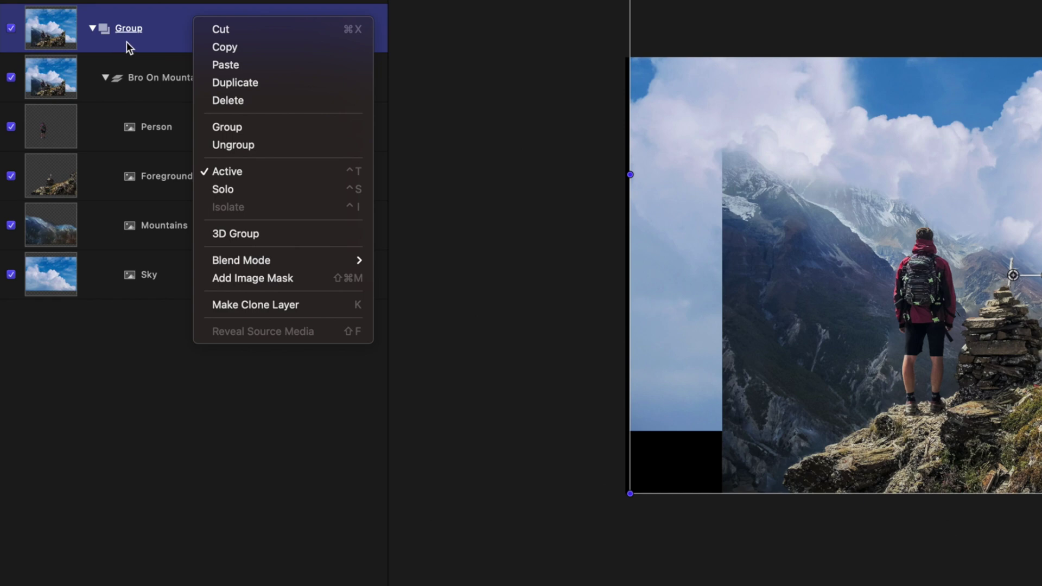
click(272, 232)
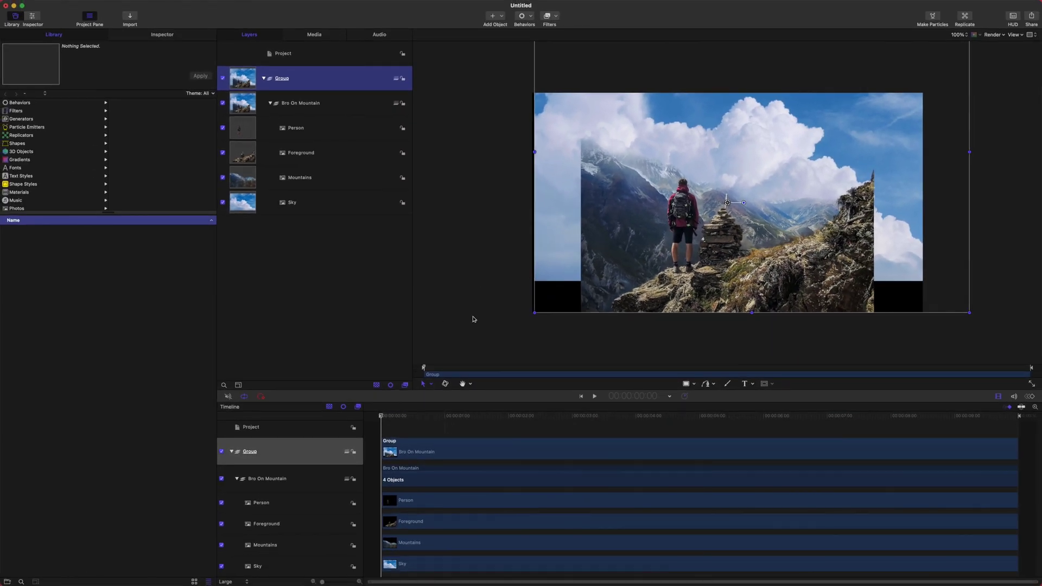
click(474, 319)
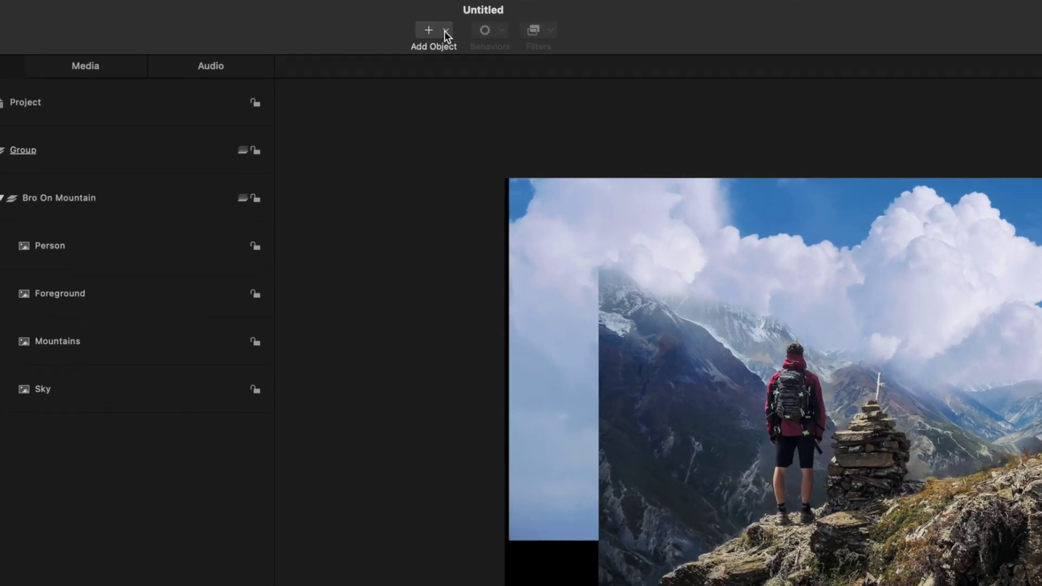
Add a camera to the scene and show its settings in the Inspector.
click(501, 16)
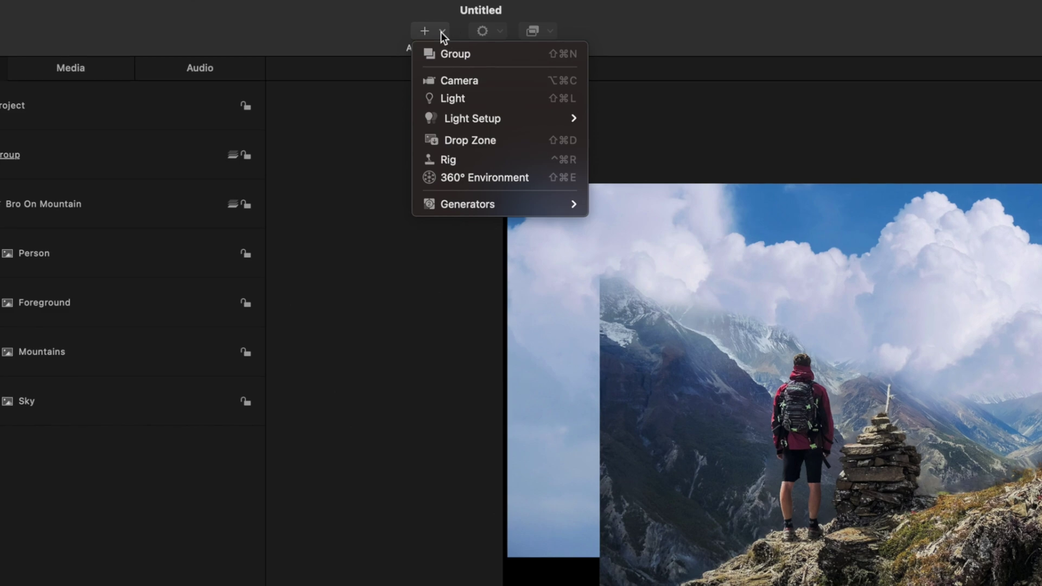
click(453, 80)
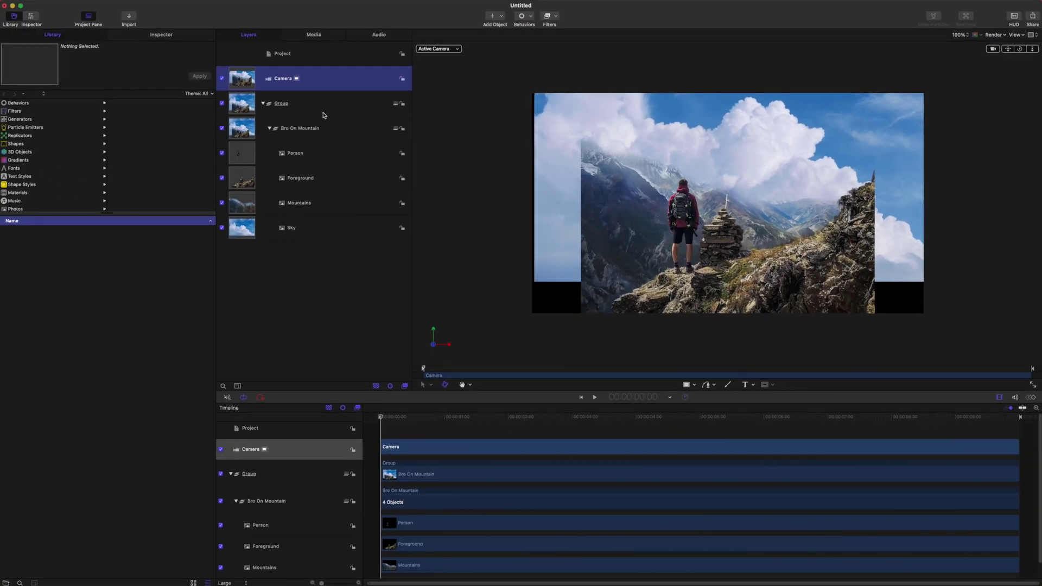
double_click(323, 80)
click(161, 34)
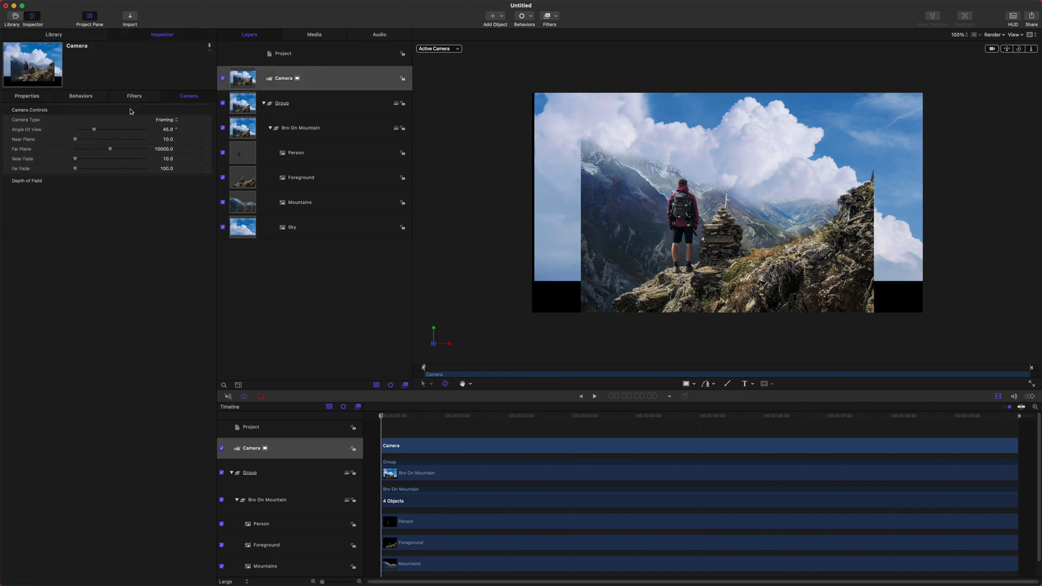
drag(169, 122, 148, 115)
key(super+z)
key(super+z)
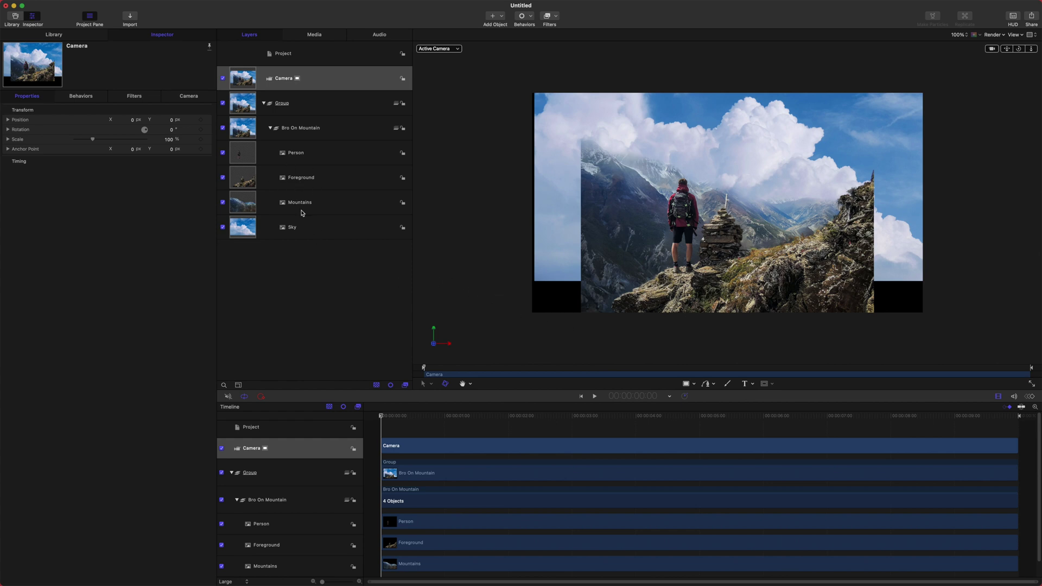
Expand the Foreground layer's Position values, try changing its Z position and undo the change.
click(327, 183)
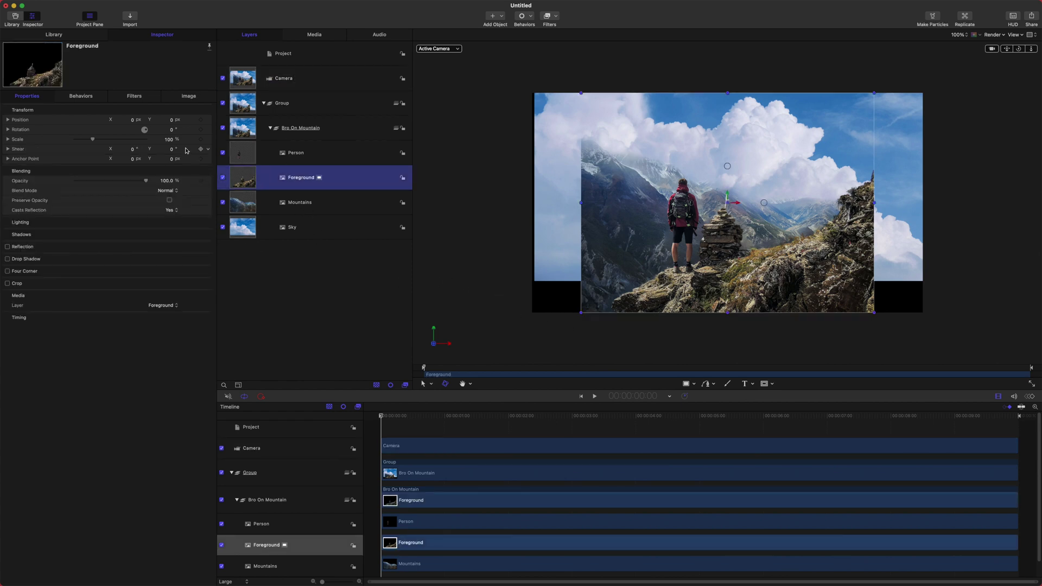
click(34, 122)
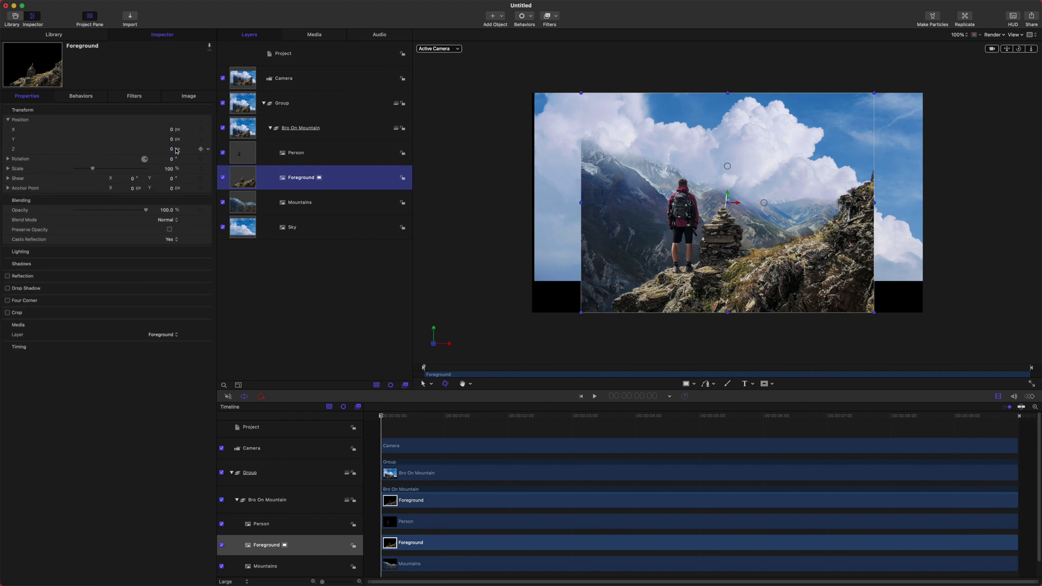
drag(171, 151, 184, 150)
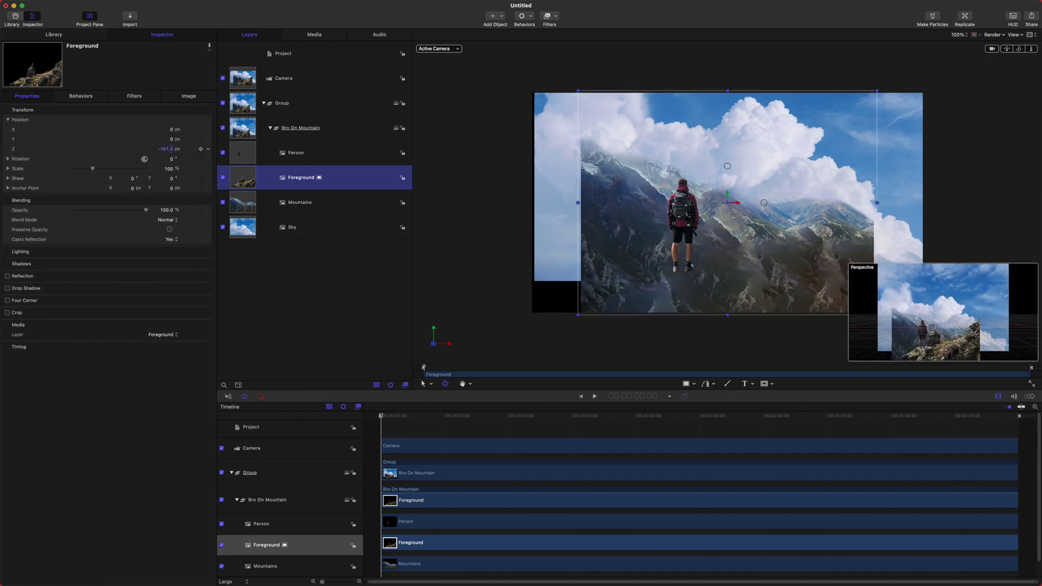
key(super+z)
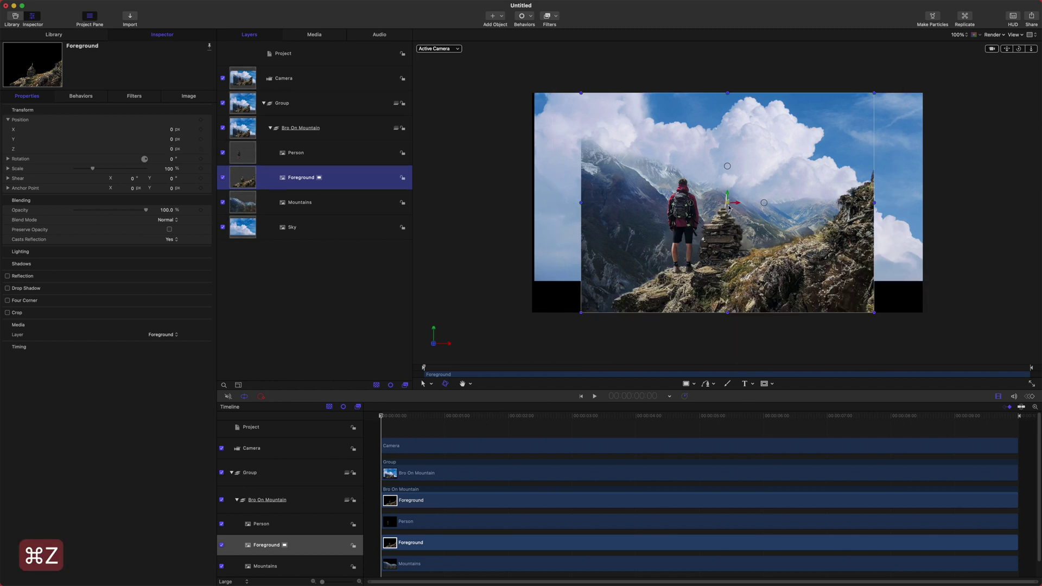
Move the Foreground layer slightly toward the camera along its Z axis in the canvas, undoing the excess movement.
drag(730, 206, 804, 585)
drag(731, 205, 740, 207)
key(super+z)
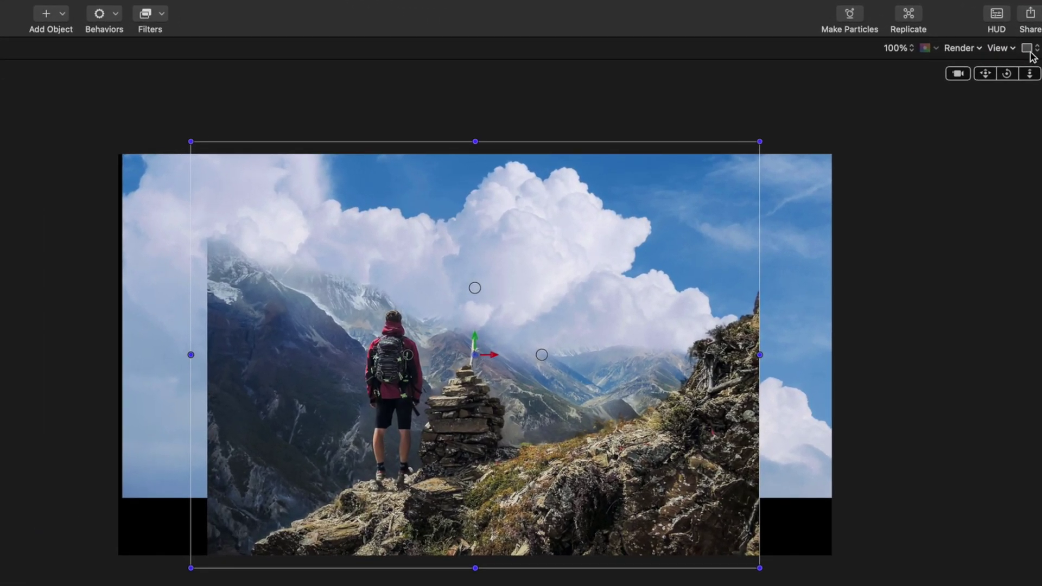
Split the canvas into two side-by-side viewports and show the camera and layers in the Right view.
click(1028, 44)
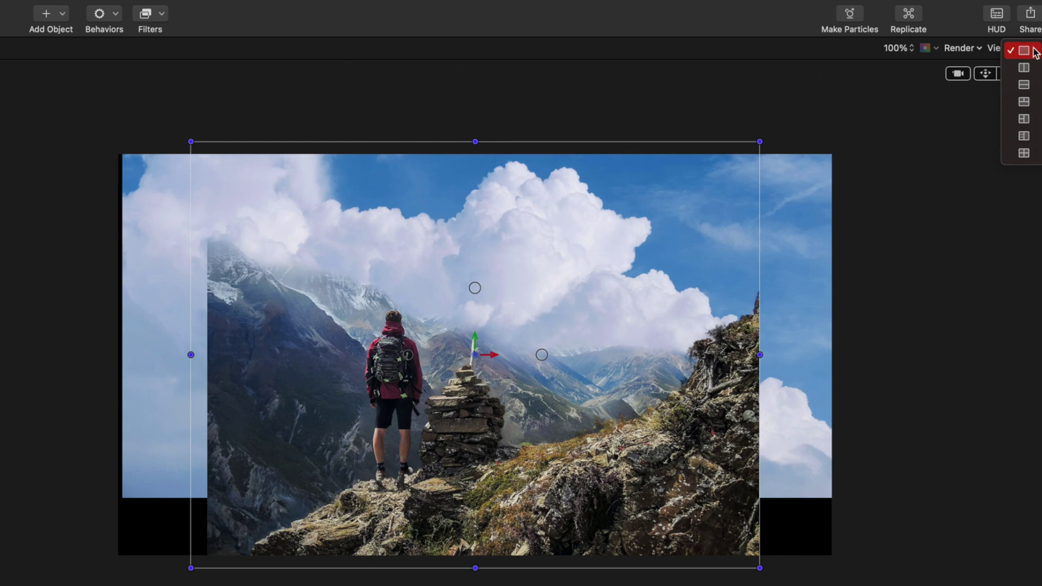
click(1025, 67)
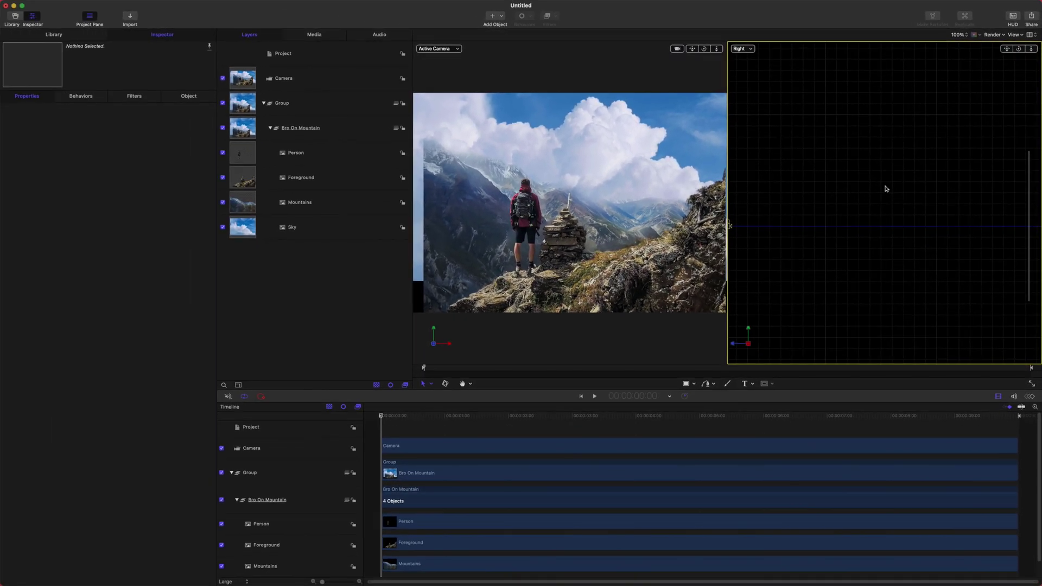
key(super+minus)
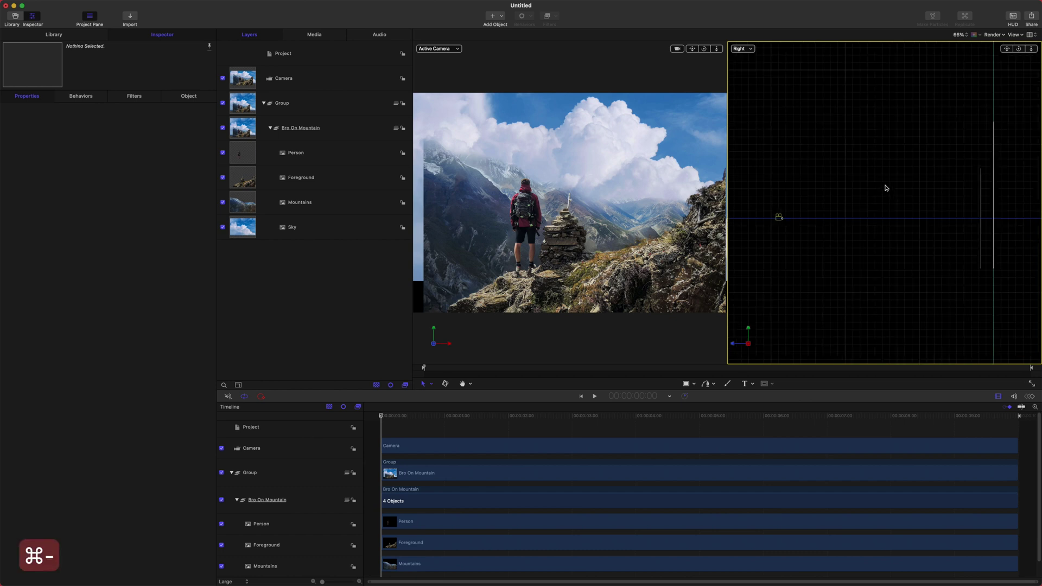
Switch the second viewport from the Right view to the Top view, checking the Front view as well.
click(742, 49)
click(744, 56)
click(753, 51)
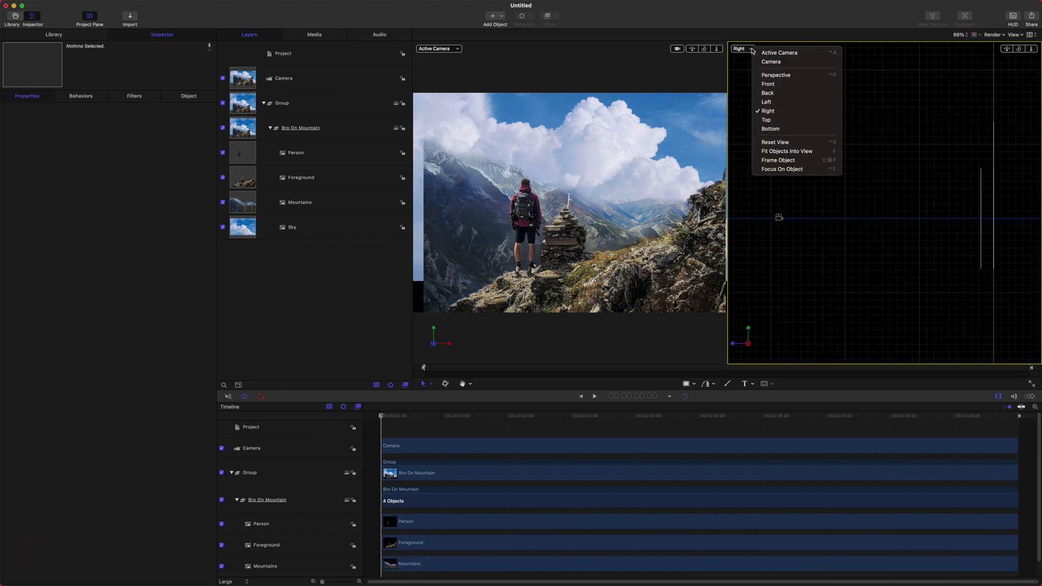
click(774, 121)
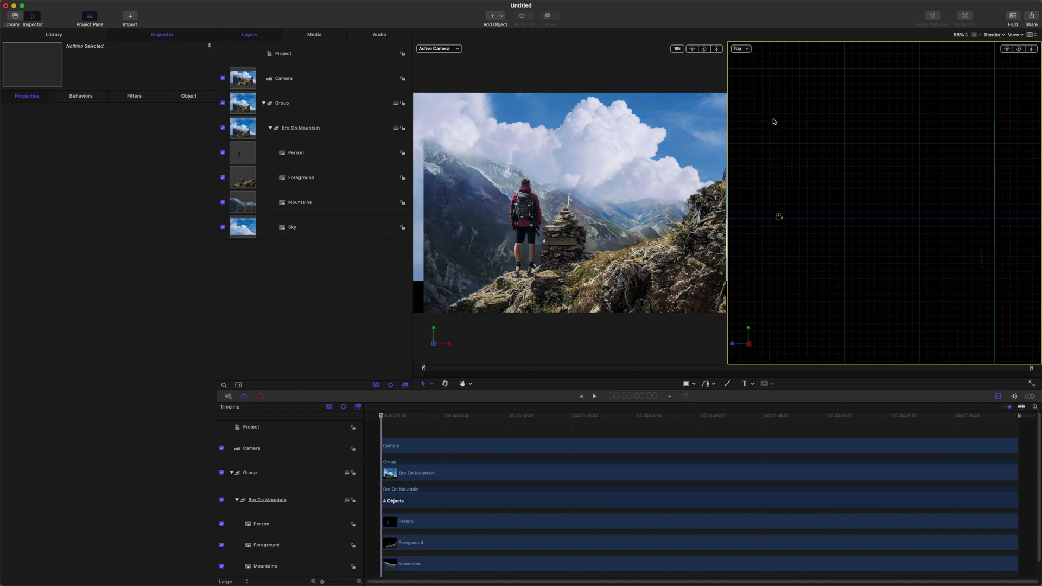
click(739, 49)
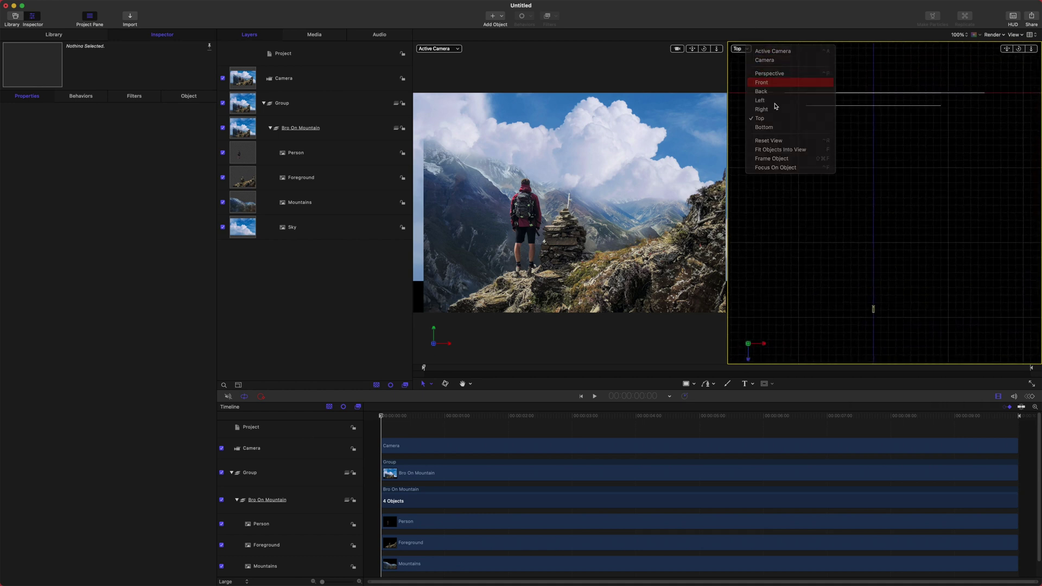
click(767, 82)
click(741, 49)
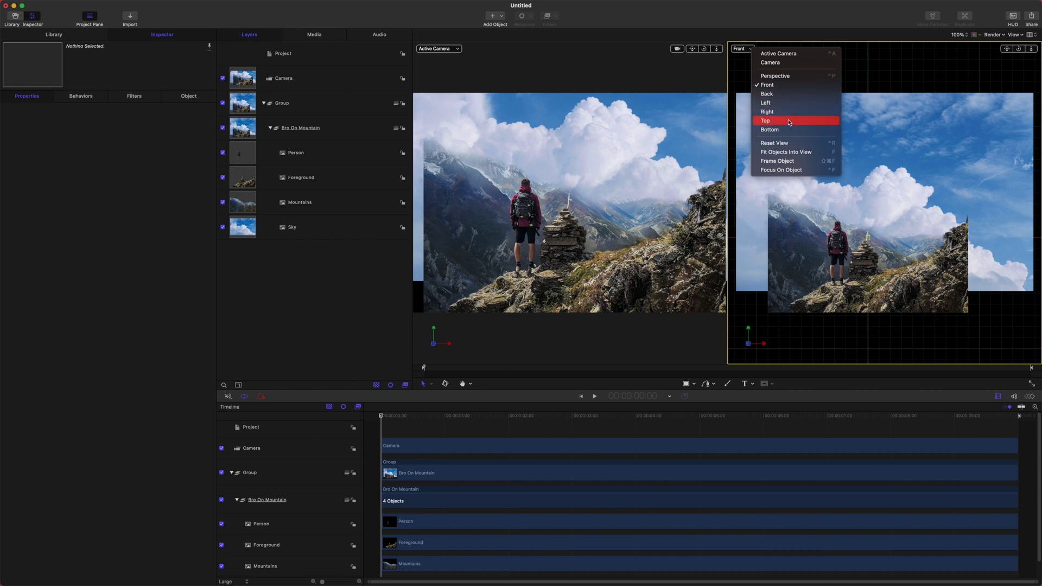
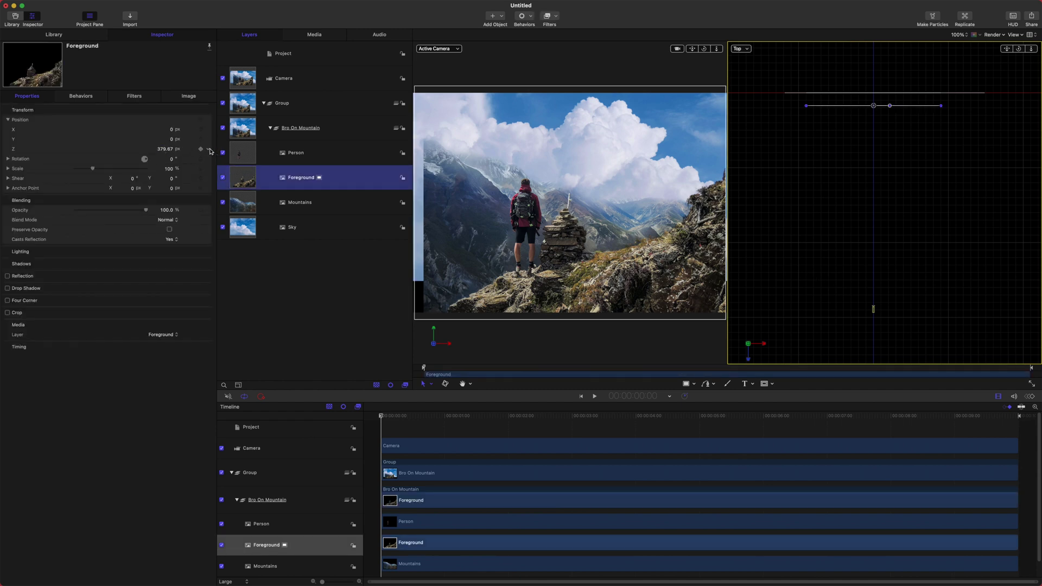
Reset the Foreground layer's Z position, then move it together with the Person layer to about Z 2679 px and Y 276 px.
click(210, 152)
click(238, 173)
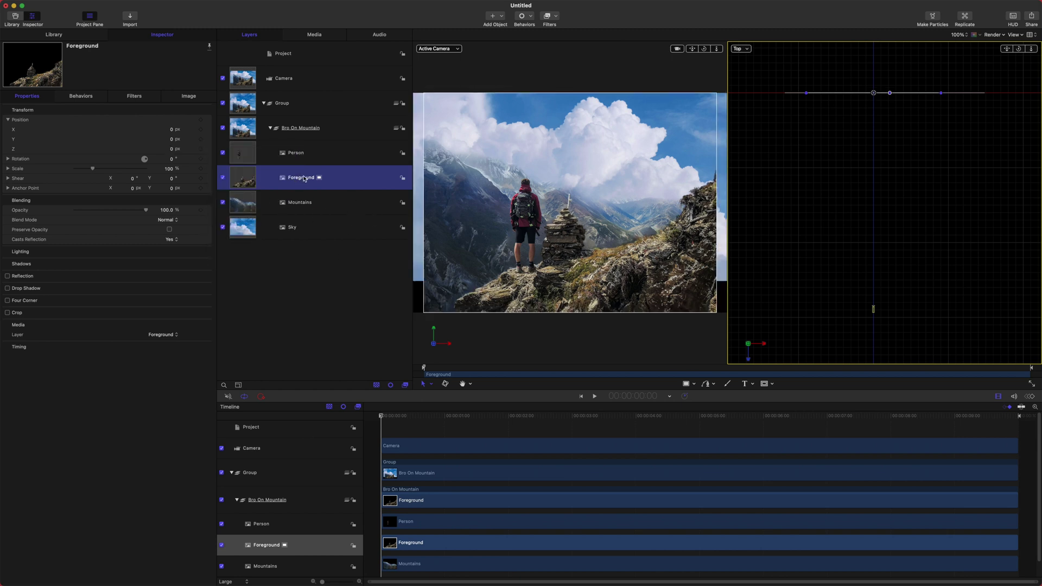
shift+click(310, 152)
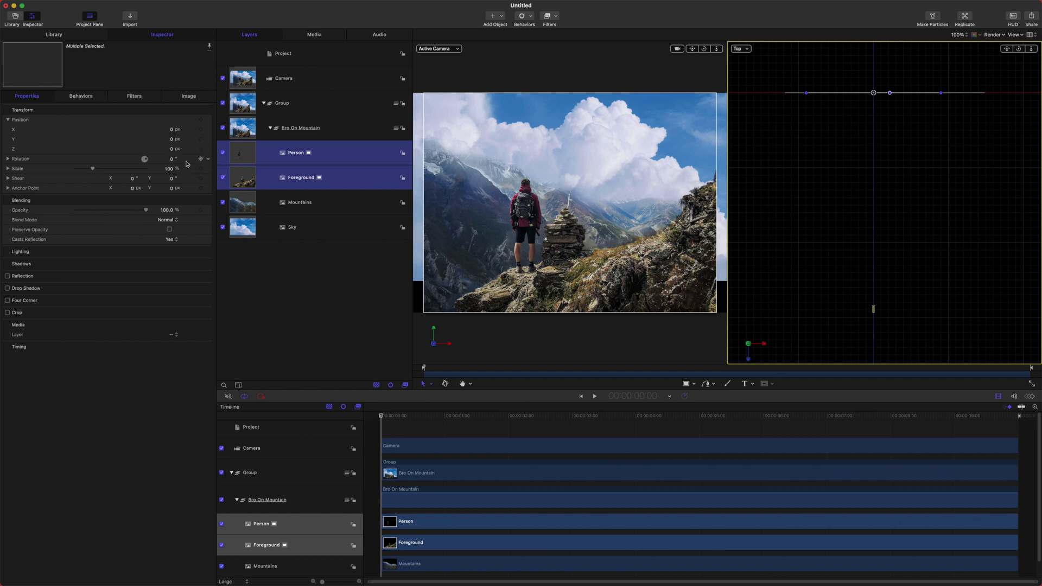
mouse_move(169, 149)
mouse_down()
mouse_move(190, 149)
mouse_move(176, 149)
mouse_up()
drag(875, 102, 874, 241)
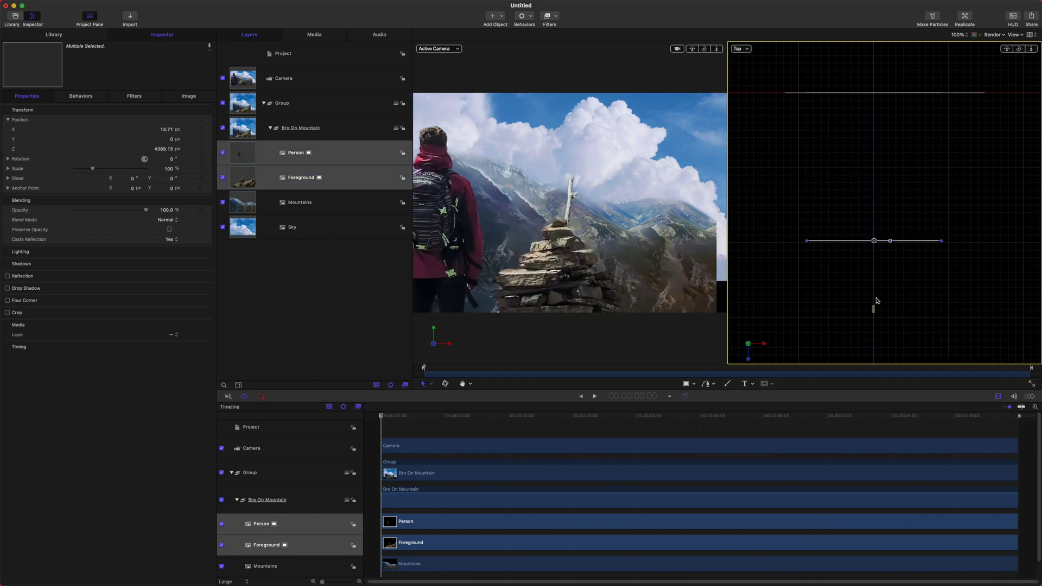
drag(874, 241, 873, 183)
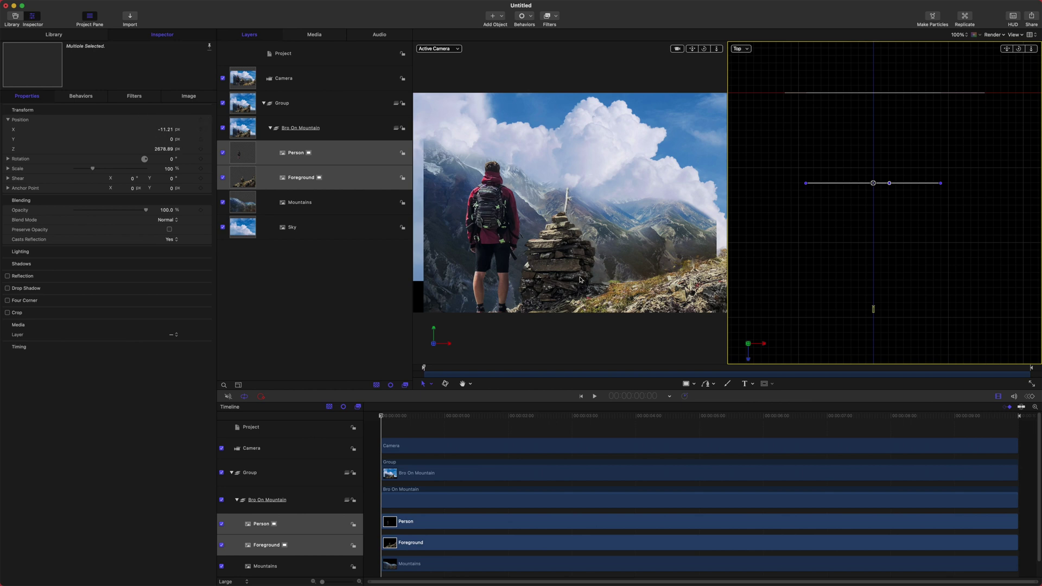
drag(172, 140, 168, 141)
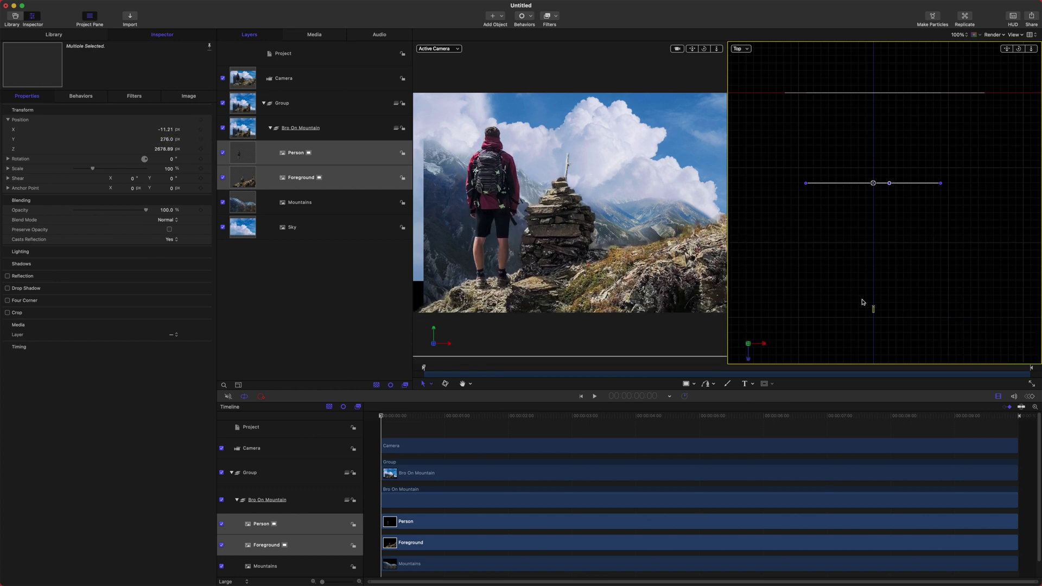
Try moving the camera slightly in the Top view to test the parallax, and undo the move.
click(873, 311)
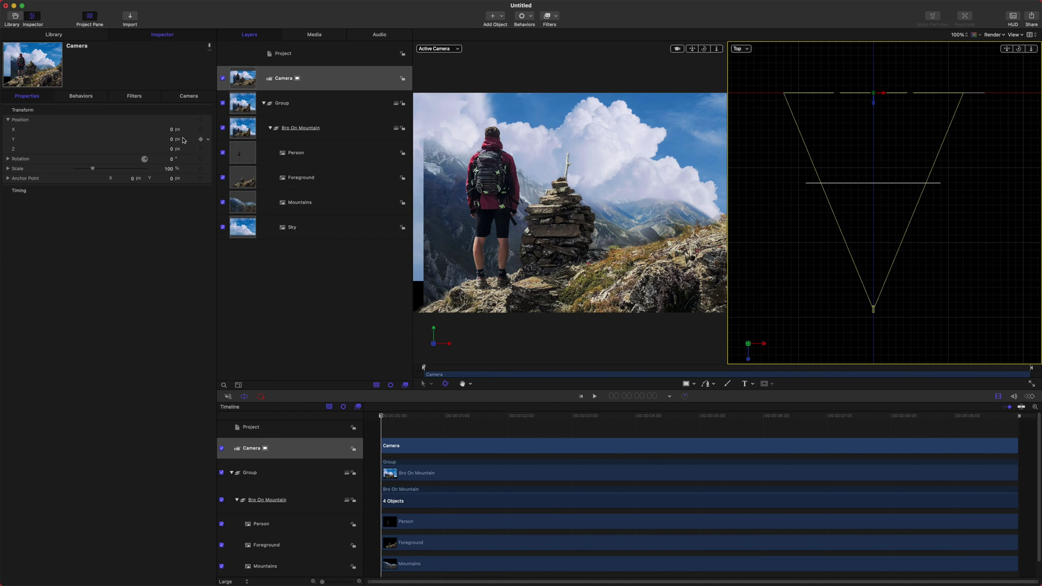
click(863, 308)
mouse_move(874, 309)
mouse_down()
mouse_move(855, 305)
mouse_move(873, 304)
mouse_up()
key(super+z)
Push the Mountains and Sky layers away from the camera to about Z -3094 px and scale them up to 225%.
click(338, 198)
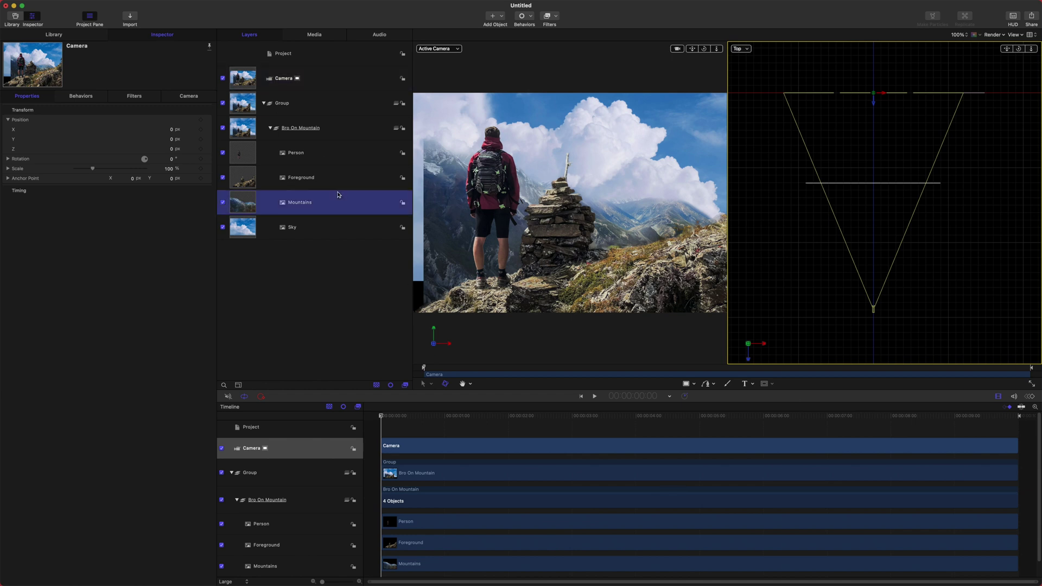
shift+click(320, 228)
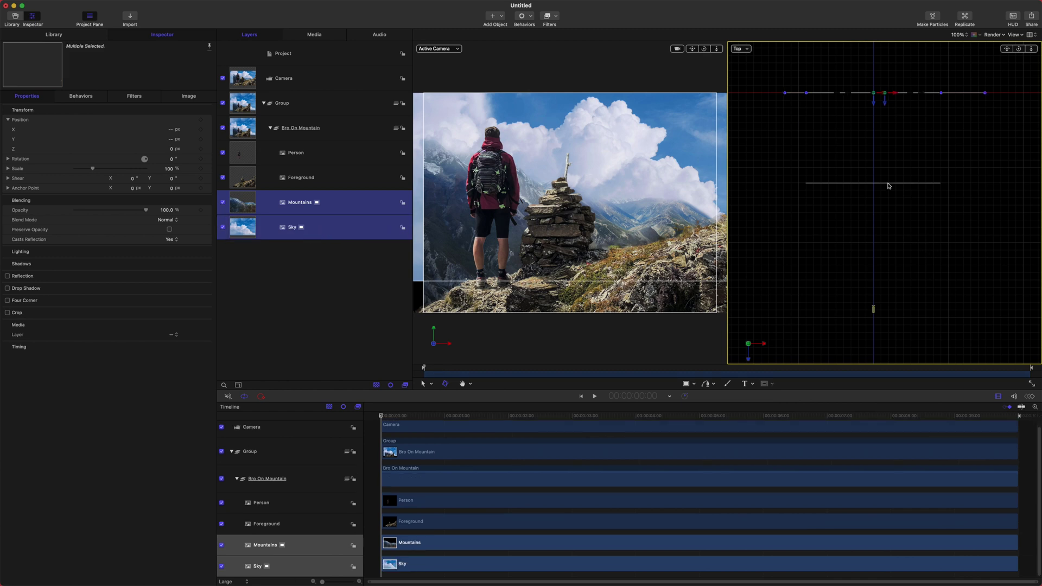
drag(886, 105, 876, 2)
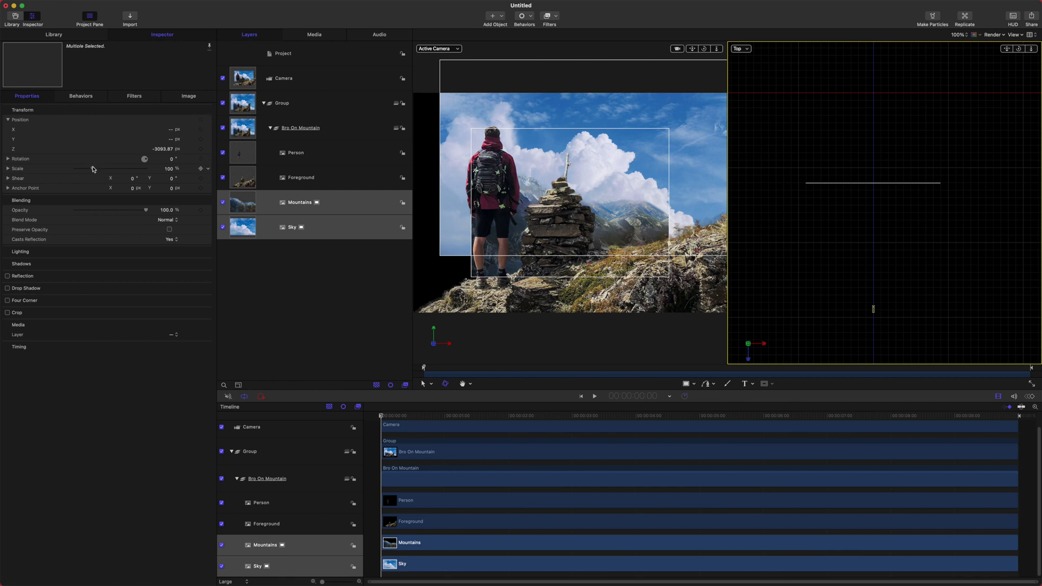
drag(96, 172, 118, 168)
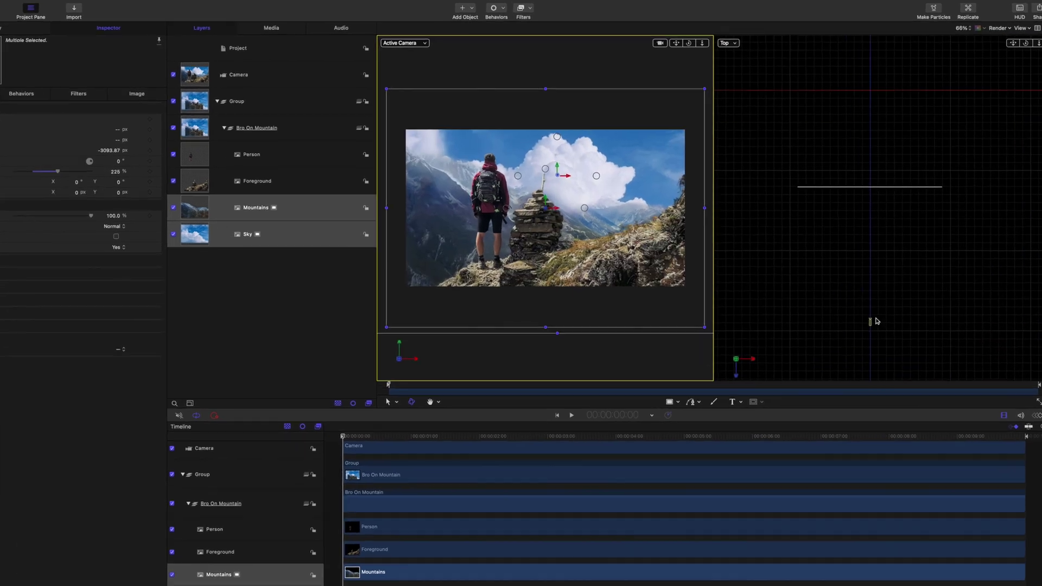
Test the parallax against the enlarged background by moving the camera around in the Top view, and undo the move.
click(874, 310)
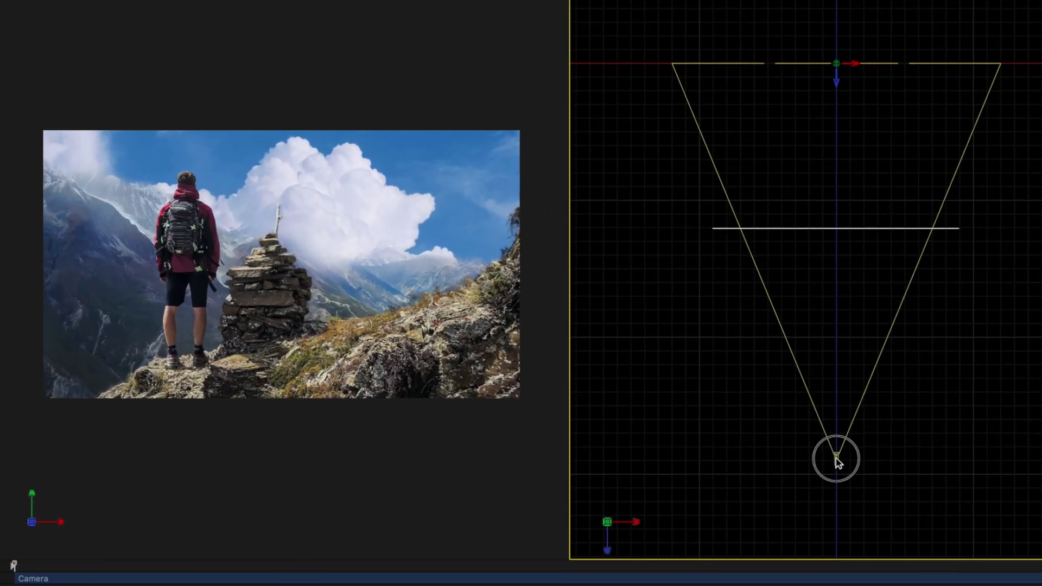
mouse_move(836, 459)
mouse_down()
mouse_move(809, 451)
mouse_move(841, 457)
mouse_up()
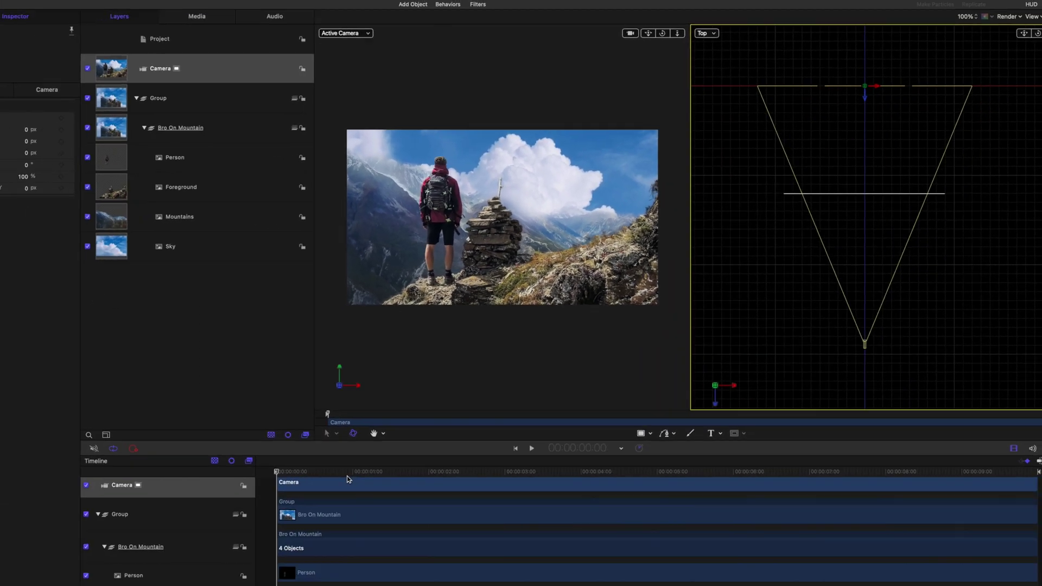
key(super+z)
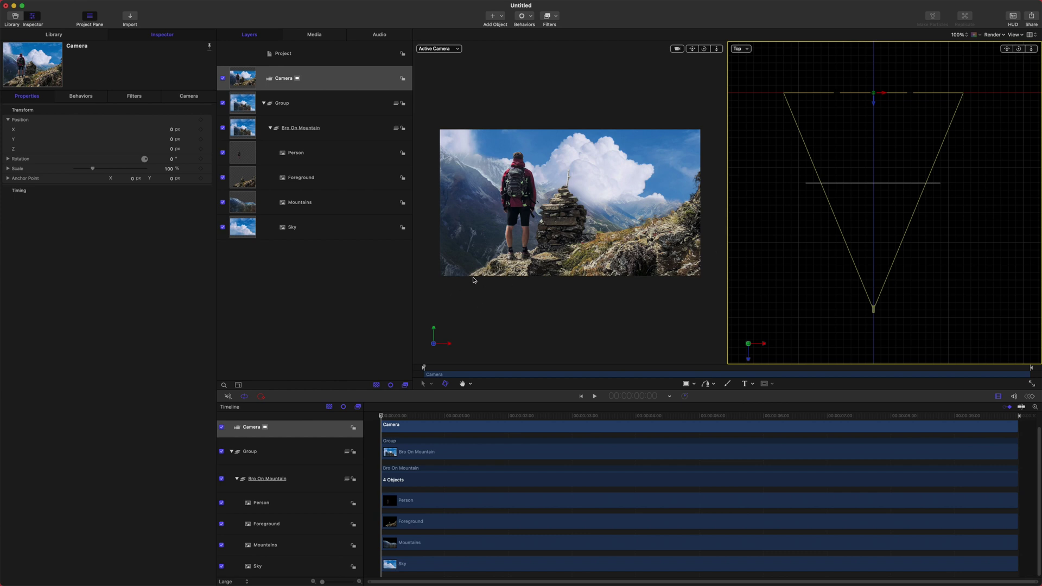
Duplicate the Foreground layer and rename the duplicate "Super Foreground copy".
click(372, 181)
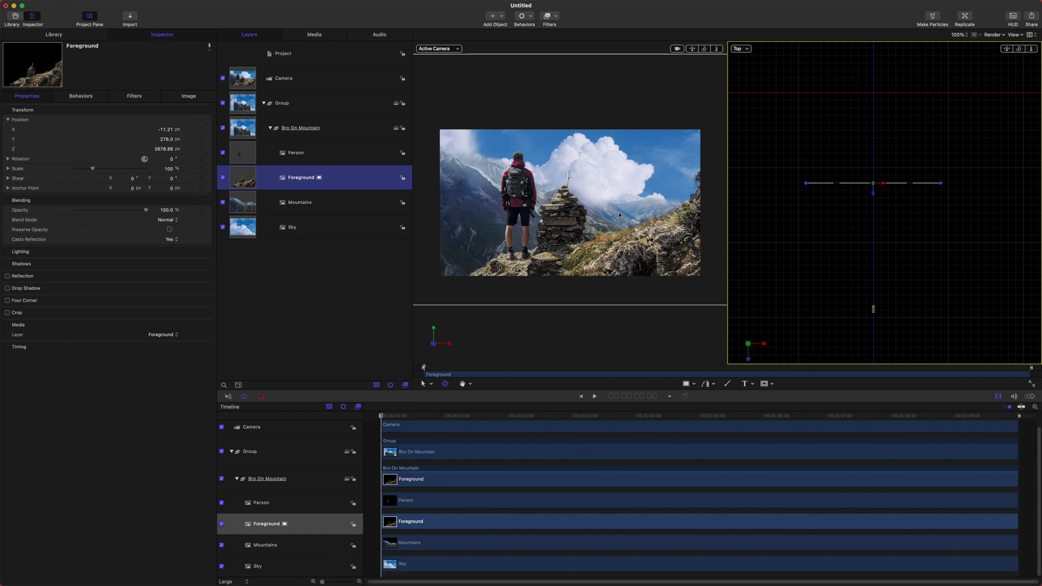
key(super+d)
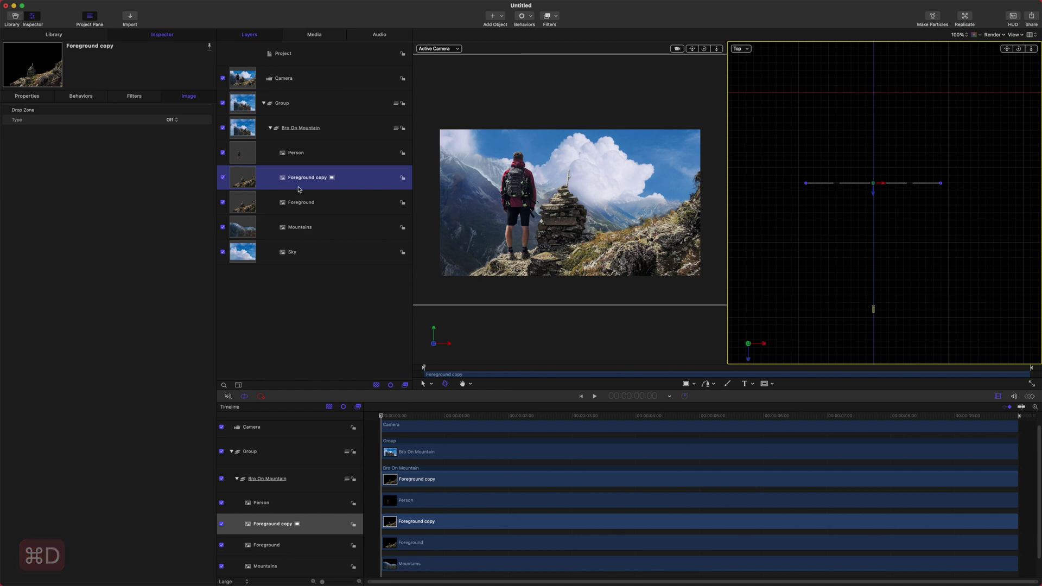
key(Return)
text(Super)
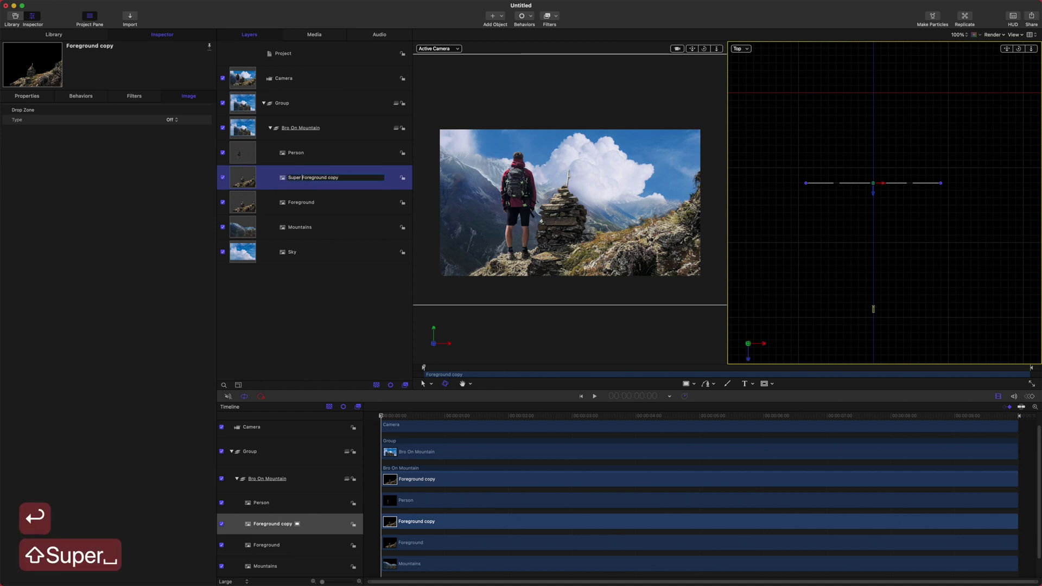
key(Return)
click(324, 200)
click(348, 183)
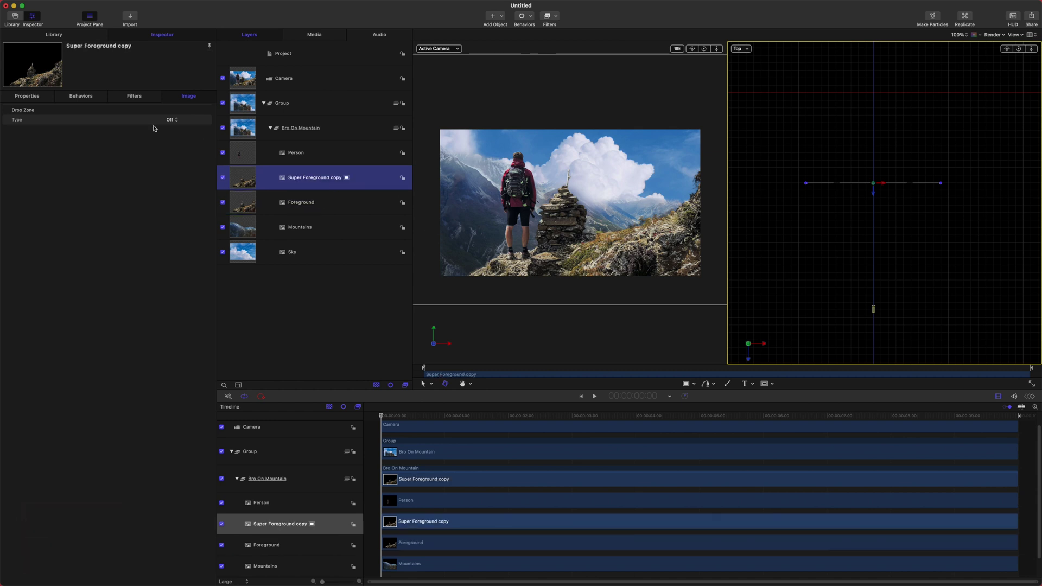
Place the Super Foreground copy layer near the camera at about X -455, Y 257 and Z 5316 px, scaled to 81%.
click(41, 99)
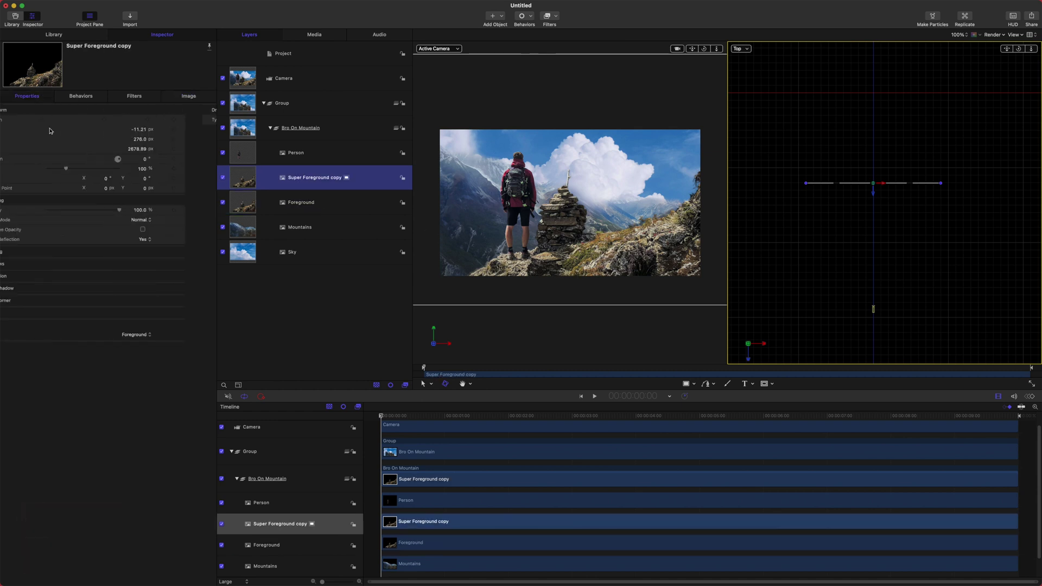
drag(166, 152, 166, 152)
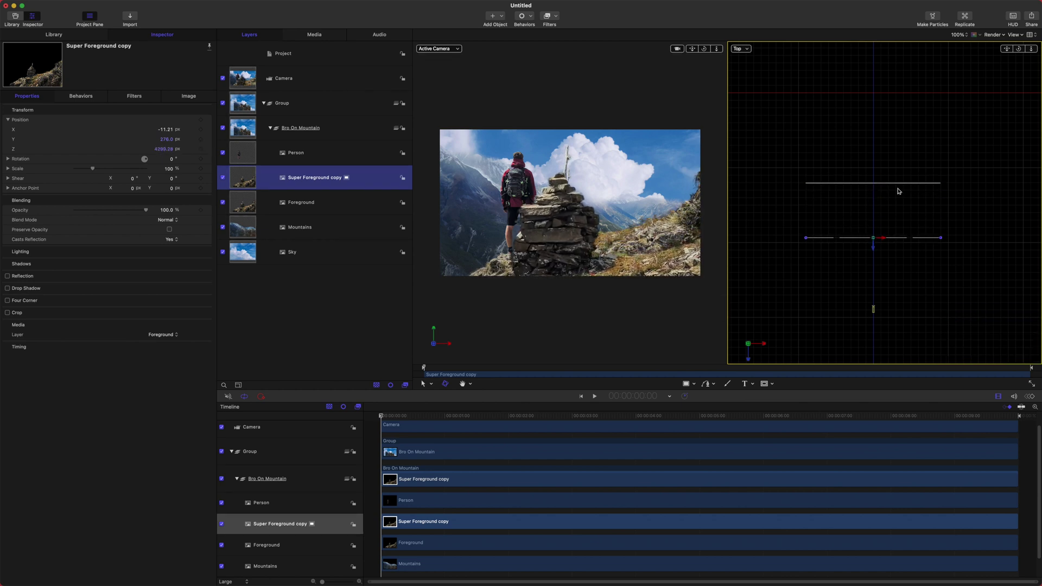
drag(879, 250, 904, 350)
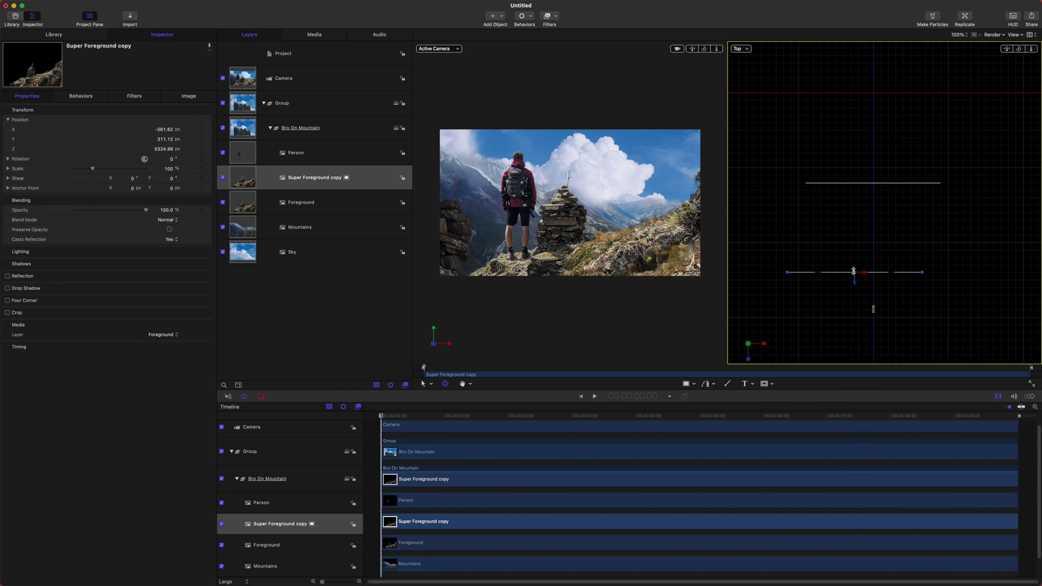
drag(161, 143, 167, 142)
drag(92, 168, 89, 168)
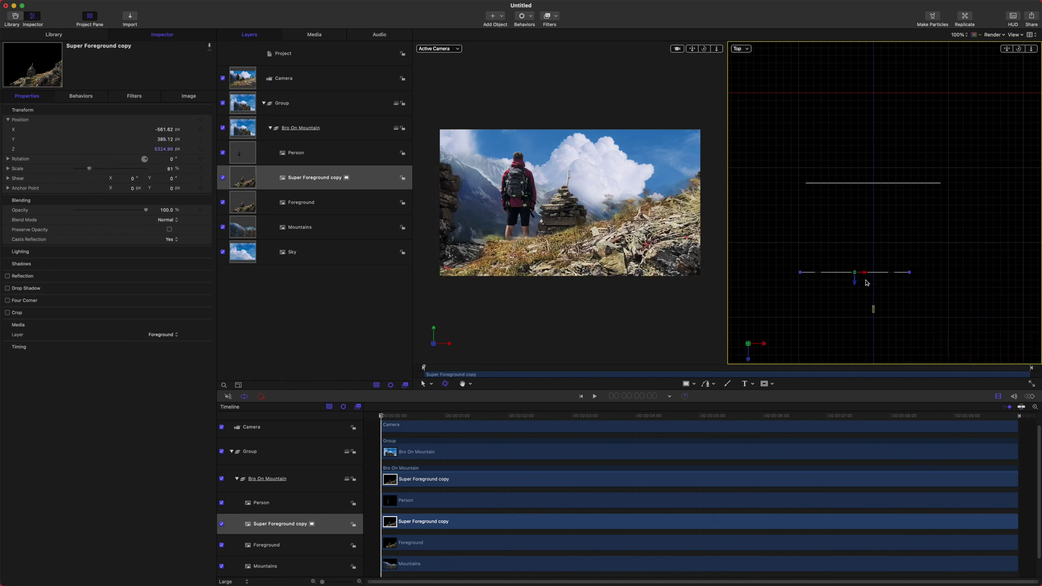
drag(863, 273, 869, 272)
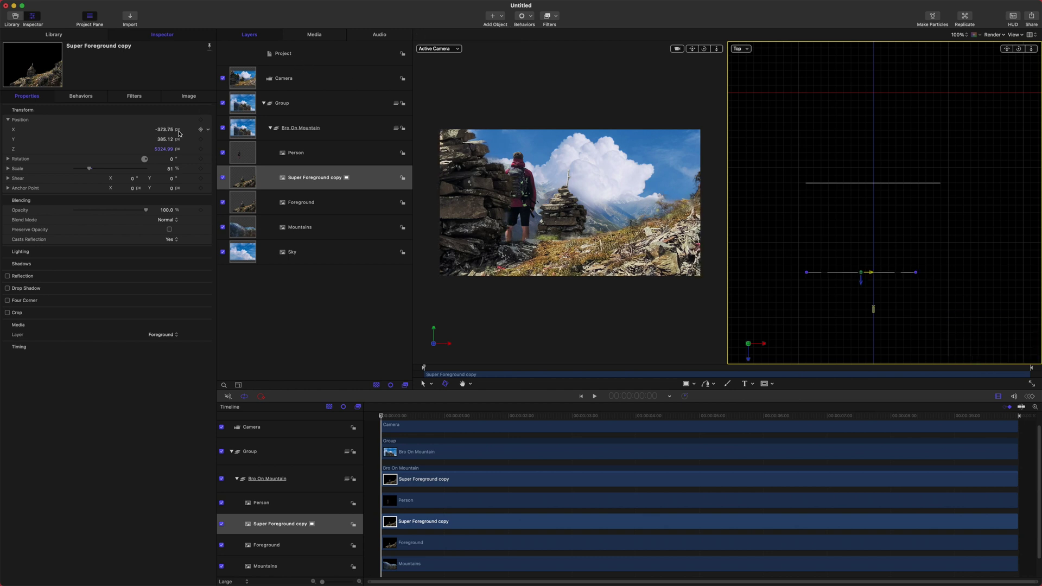
mouse_move(165, 143)
mouse_down()
mouse_move(175, 147)
mouse_move(169, 138)
mouse_move(169, 155)
mouse_up()
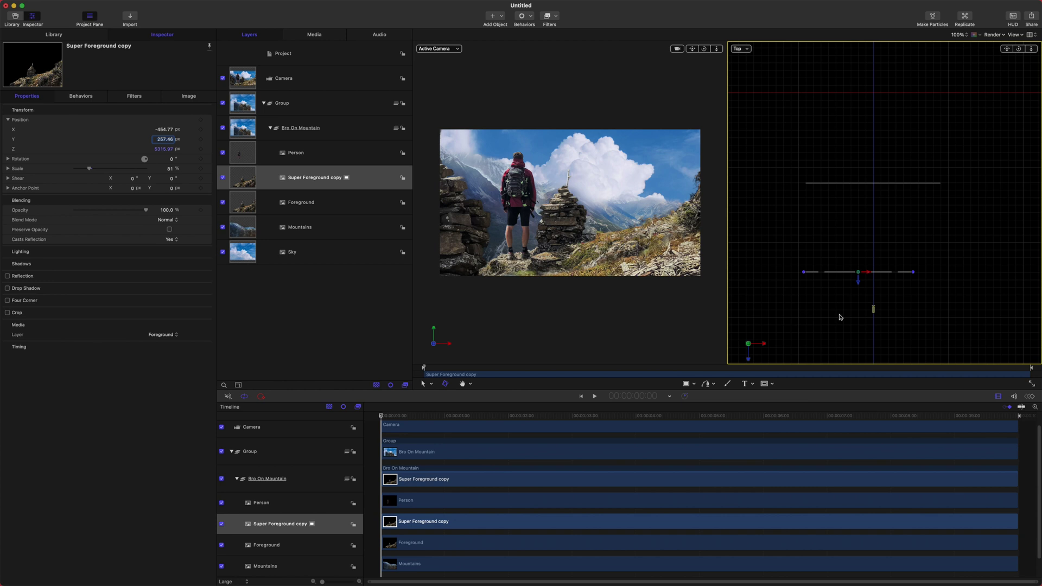
Move the camera in the Top view to about X -42 px and Z 70 px.
click(872, 310)
mouse_move(873, 306)
mouse_down()
mouse_move(863, 305)
mouse_move(870, 310)
mouse_up()
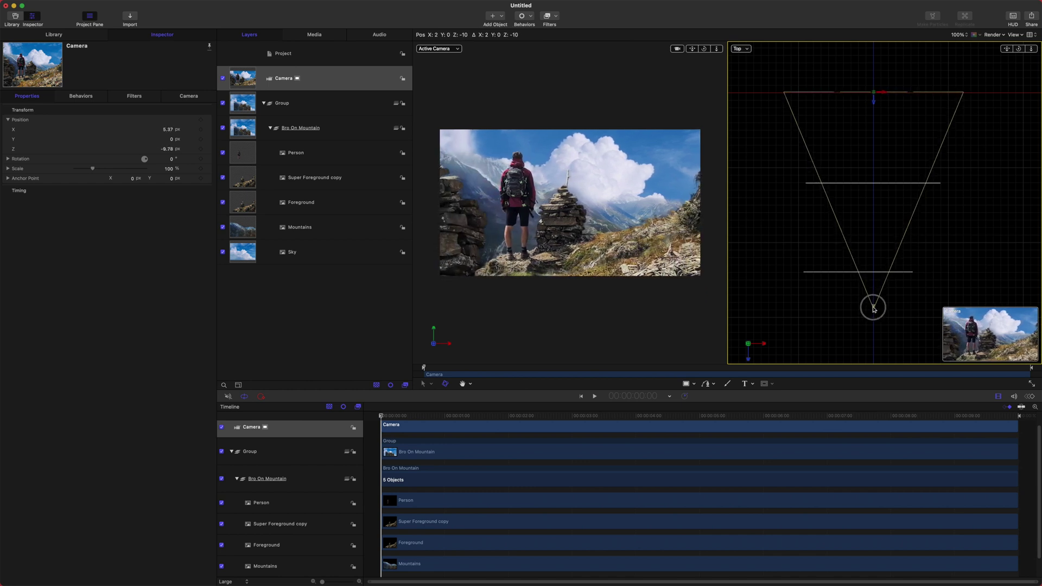
key(super+z)
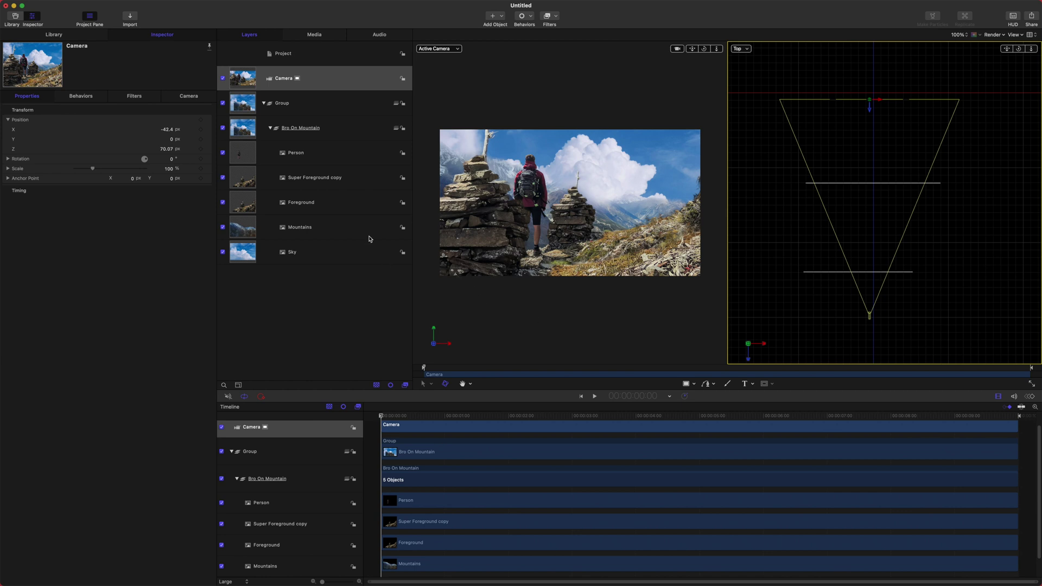
Draw a closed Bezier mask on the Super Foreground copy layer around the top of its large stone pile in the Active Camera view.
click(308, 179)
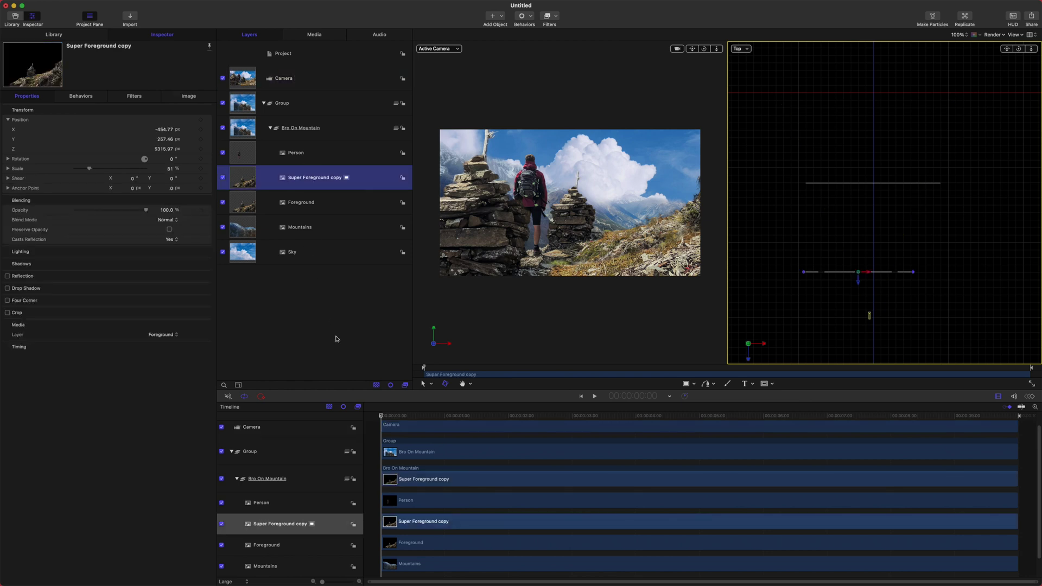
click(774, 385)
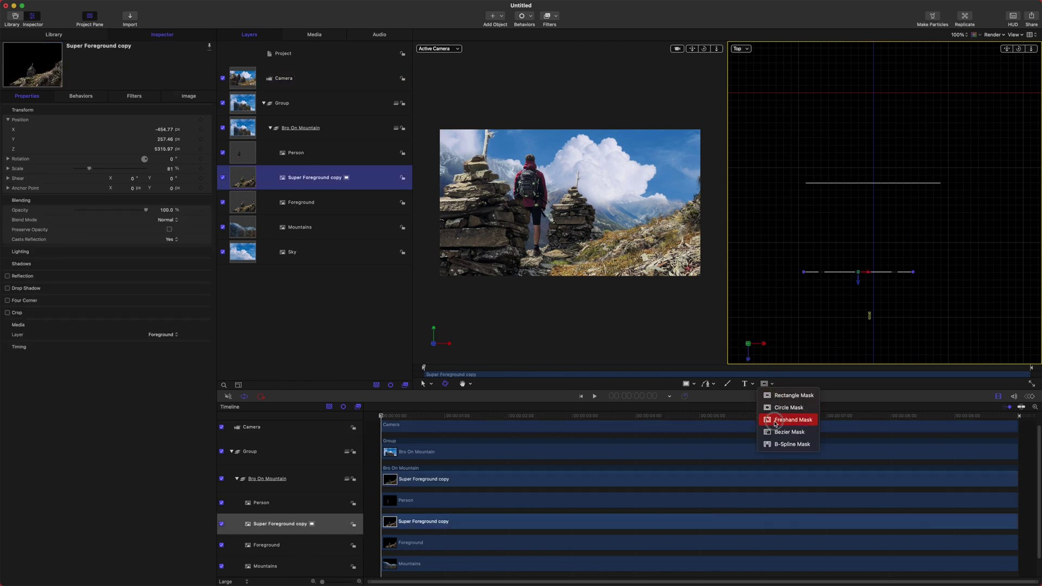
click(790, 433)
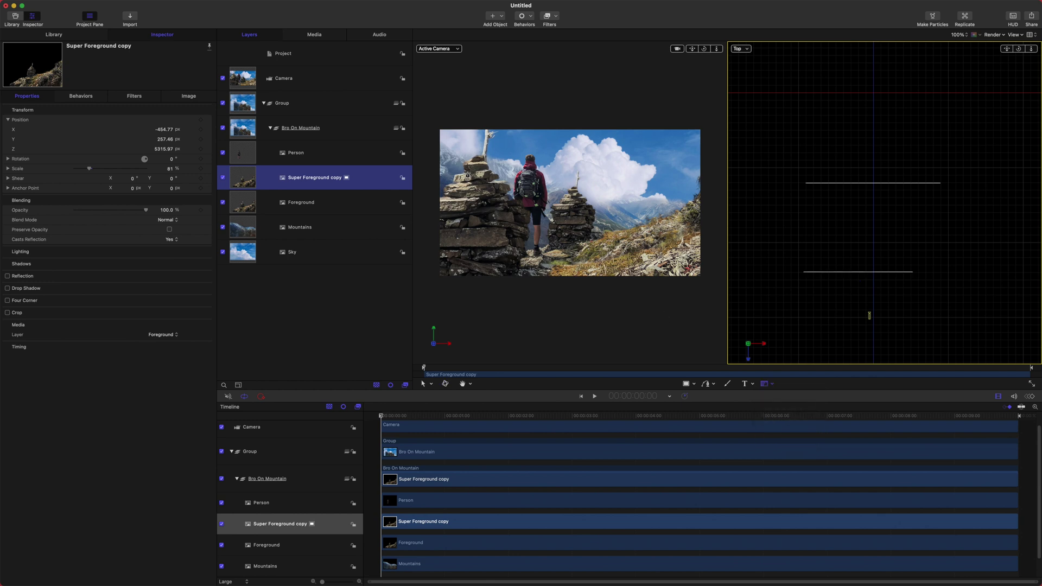
click(454, 183)
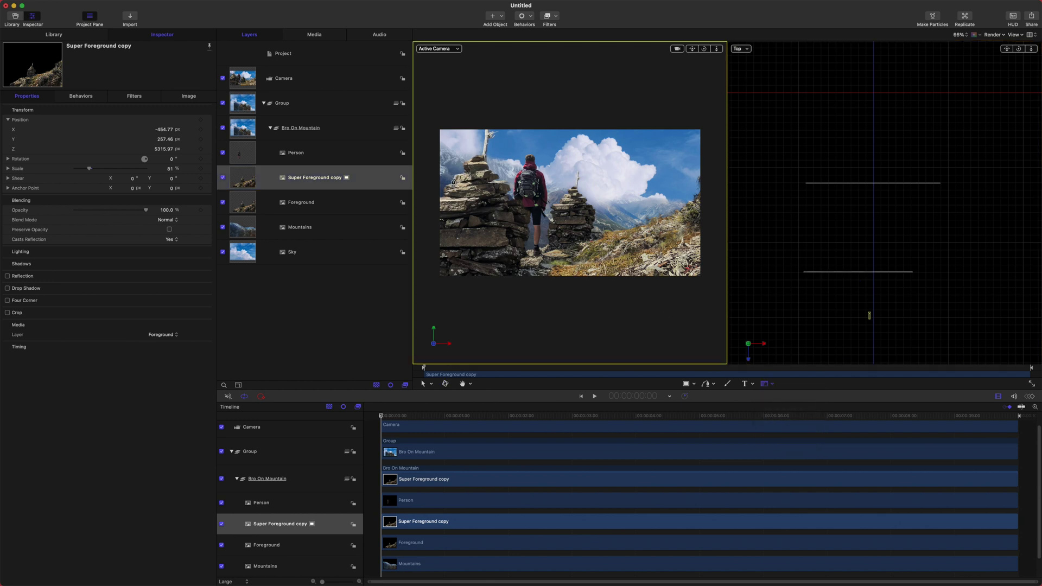
click(461, 173)
click(470, 172)
click(478, 172)
click(516, 176)
click(534, 56)
click(428, 69)
click(455, 181)
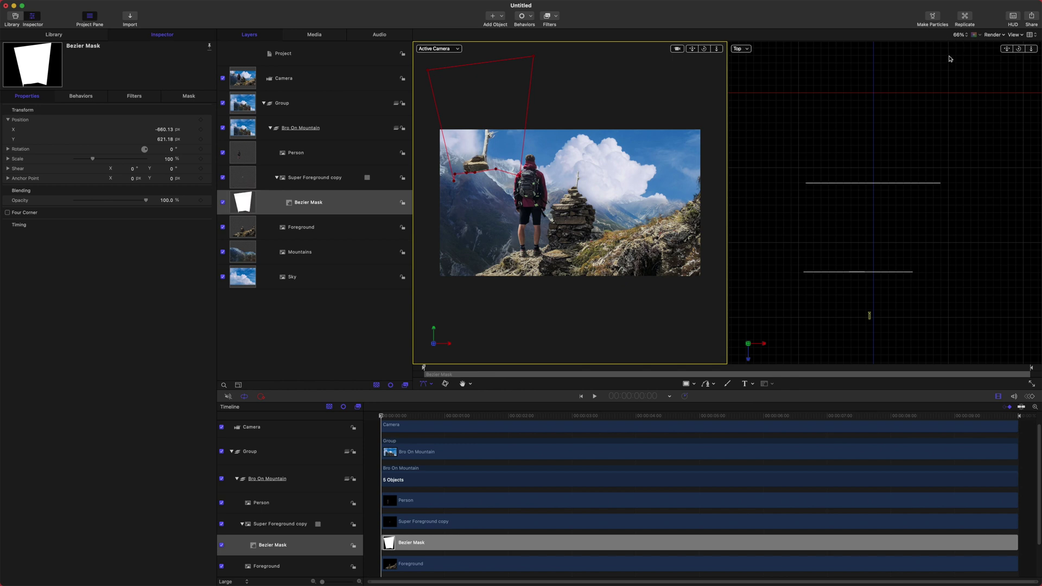
Invert the Bezier Mask on the Super Foreground copy layer so it hides only the top of the stone pile, and deselect it.
click(1013, 17)
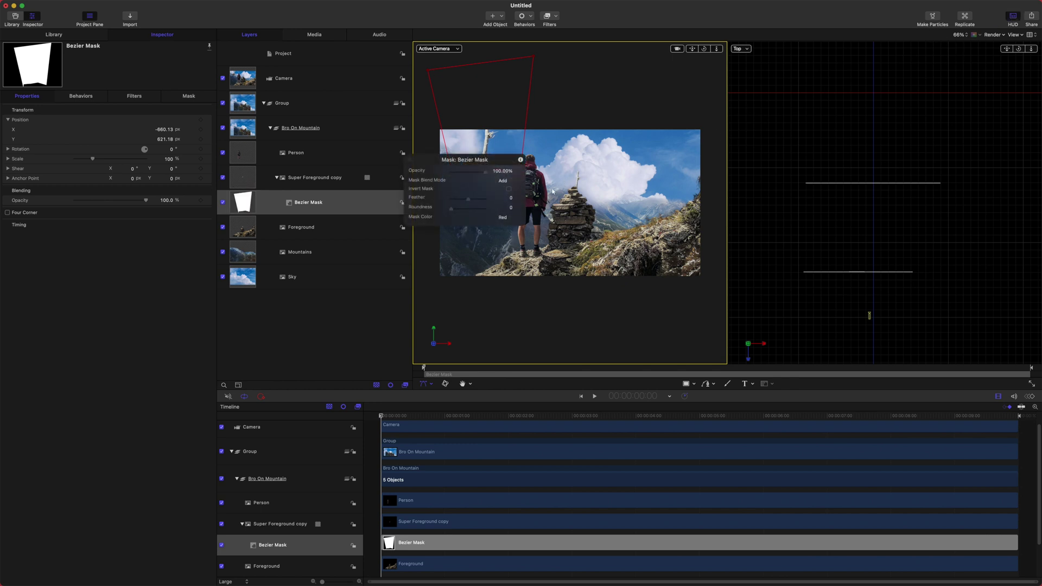
click(509, 189)
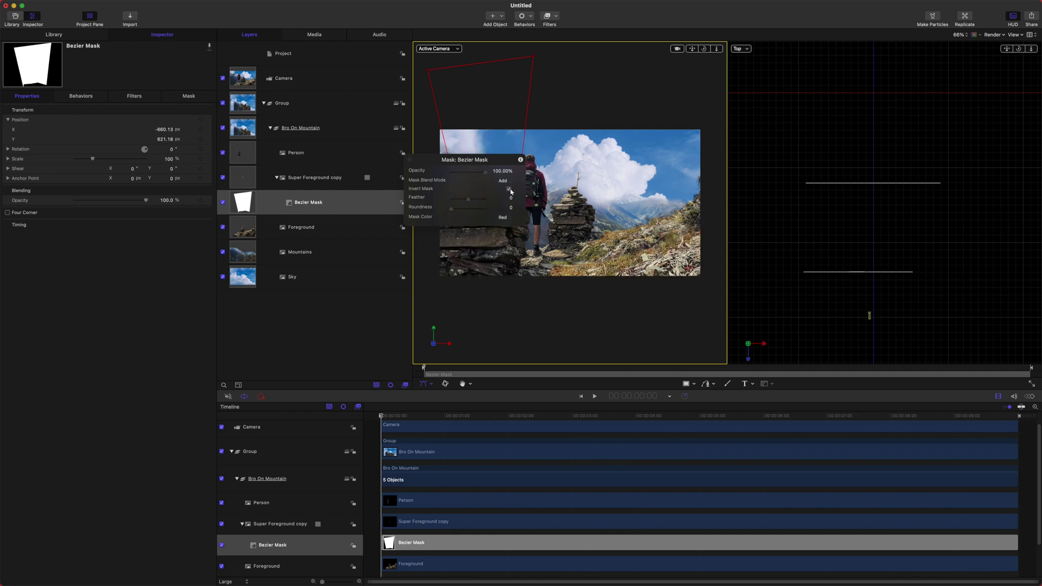
click(411, 160)
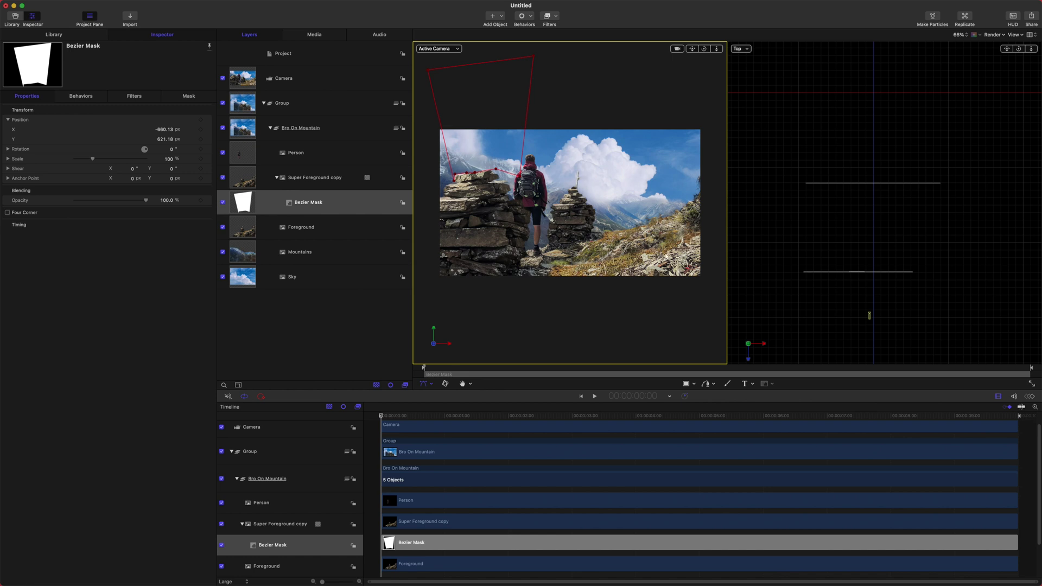
click(312, 340)
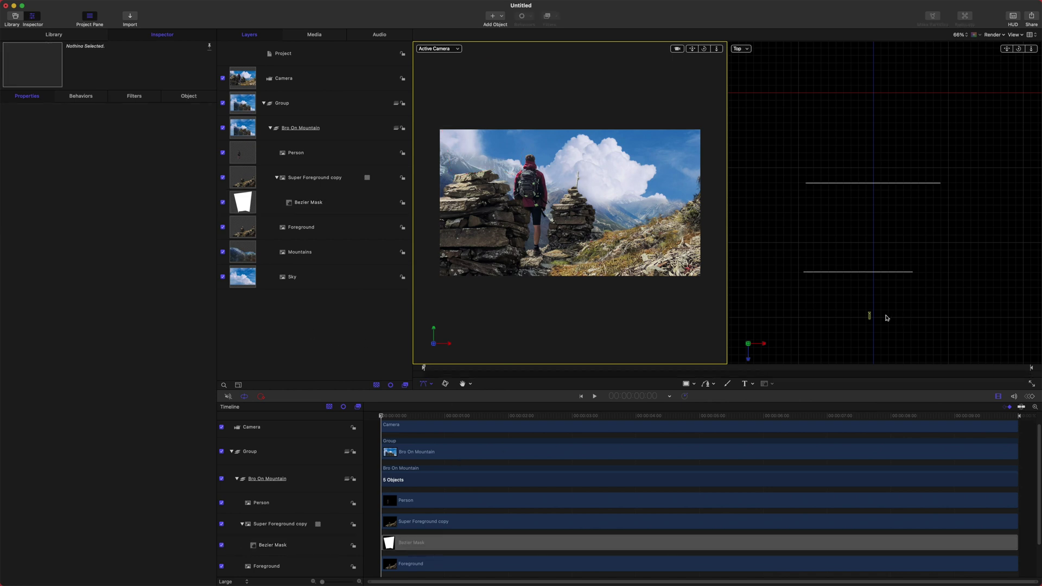
Place the camera at about X -94, Y -96 and Z 98 px and add a position keyframe at the timeline start.
click(870, 316)
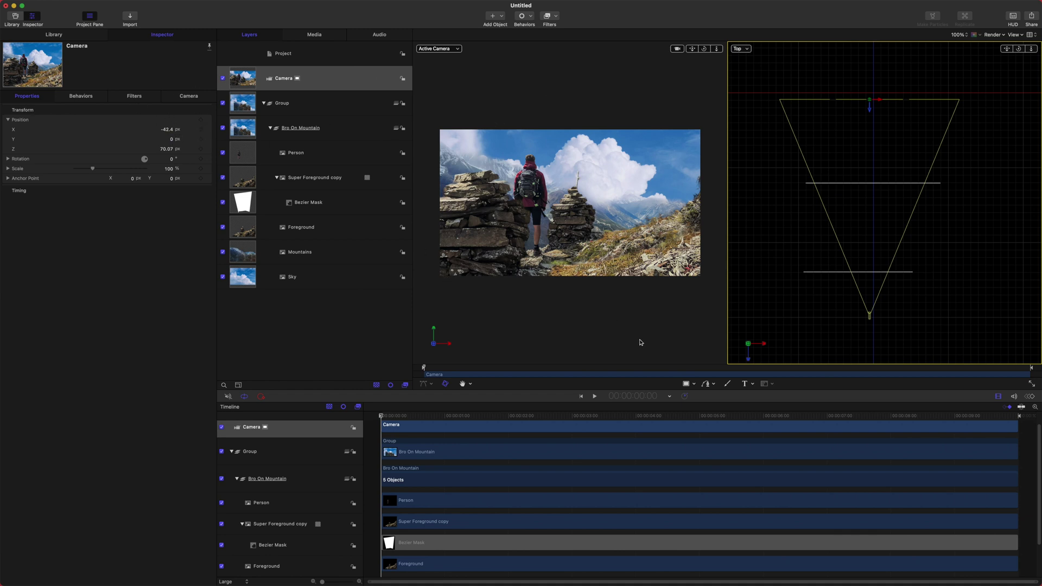
drag(871, 314, 865, 318)
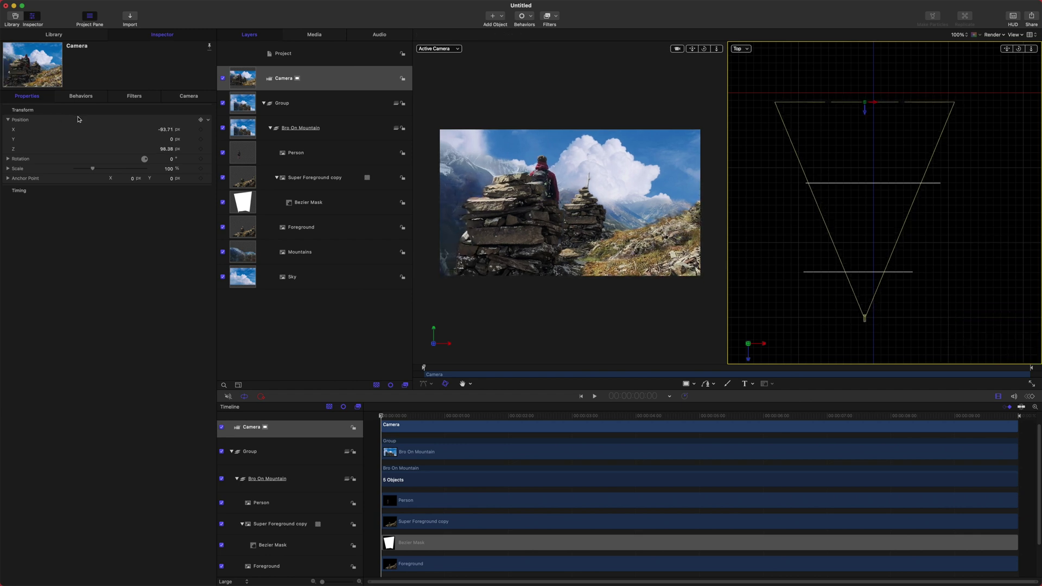
drag(170, 140, 170, 139)
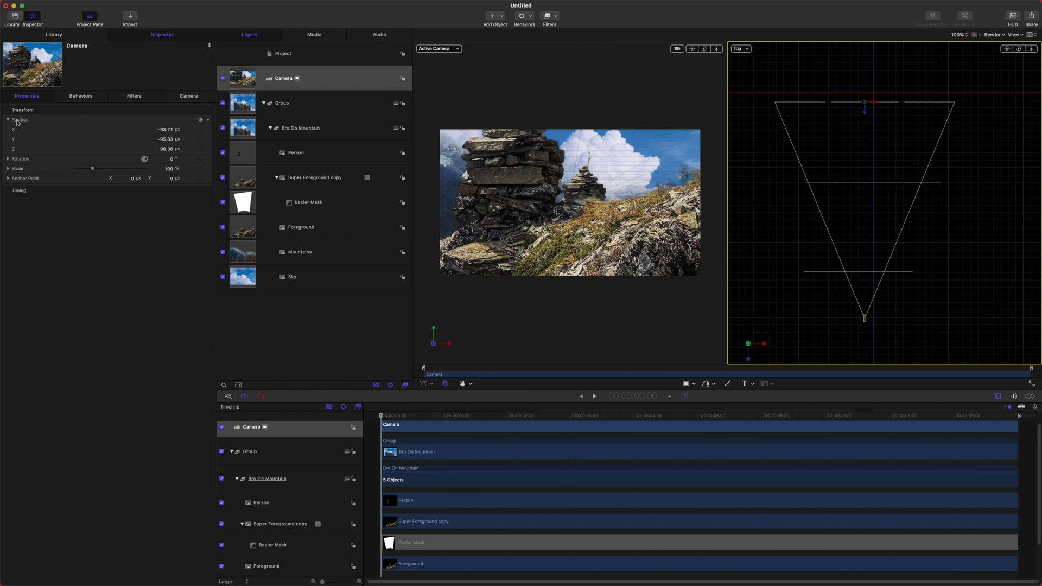
click(201, 120)
Keyframe the camera position at frame 9:23 to about X 79, Y 34 and Z 46 px.
drag(395, 415, 1016, 416)
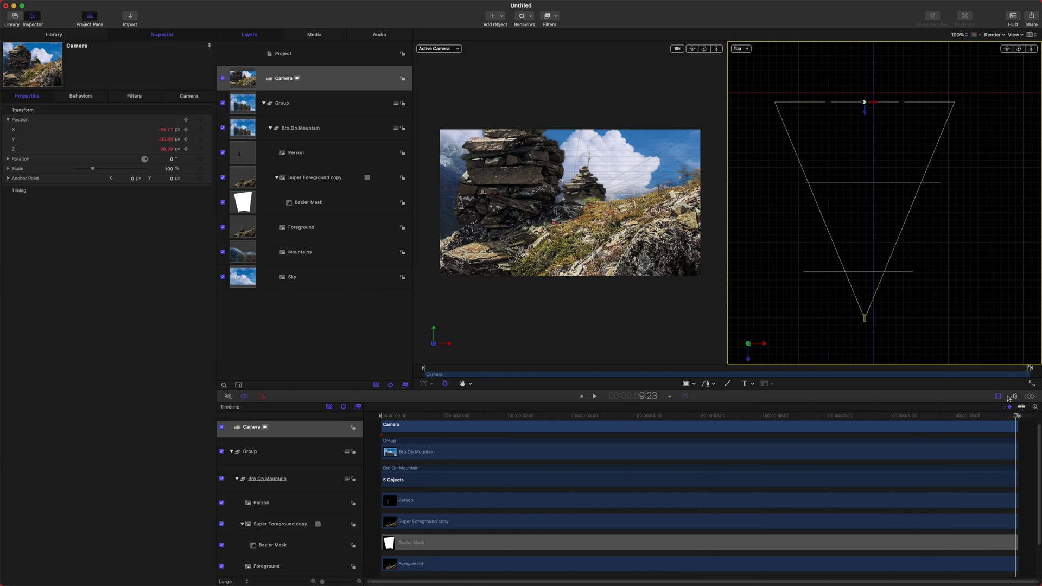
drag(865, 318, 881, 316)
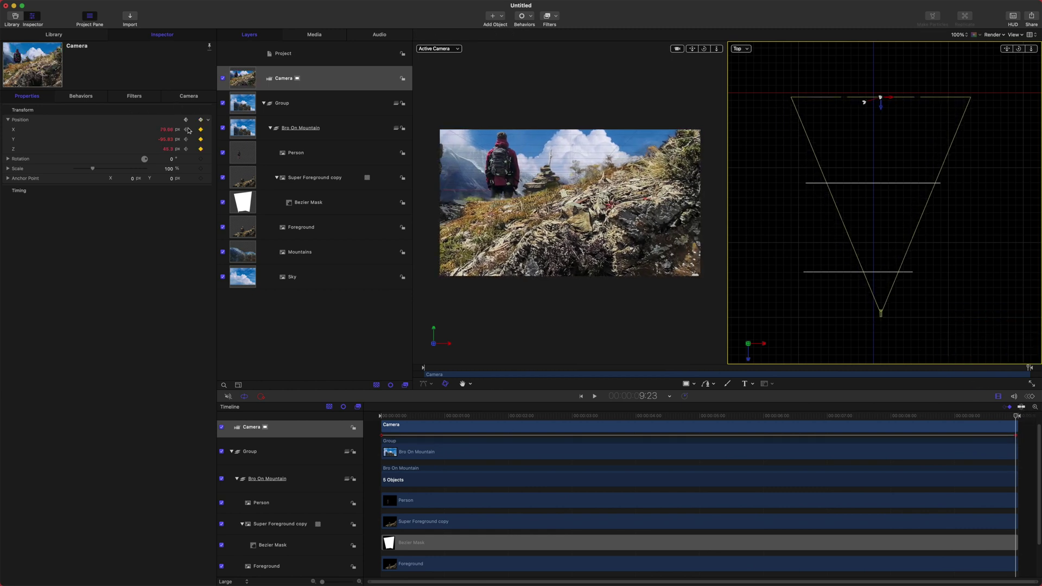
drag(165, 140, 176, 140)
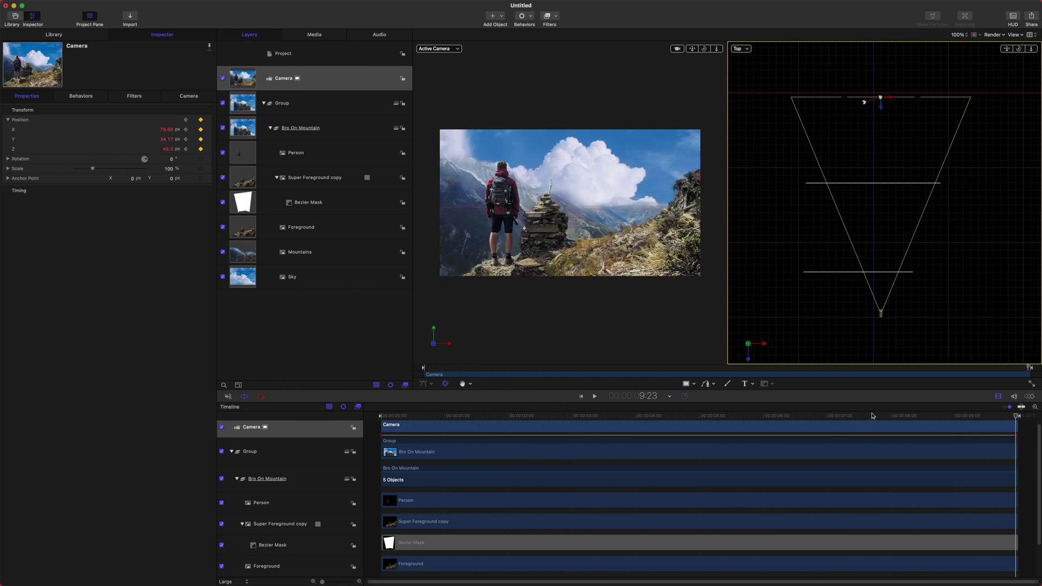
Play back and scrub through the camera move to check the parallax between the layers.
drag(873, 416, 362, 489)
key(space)
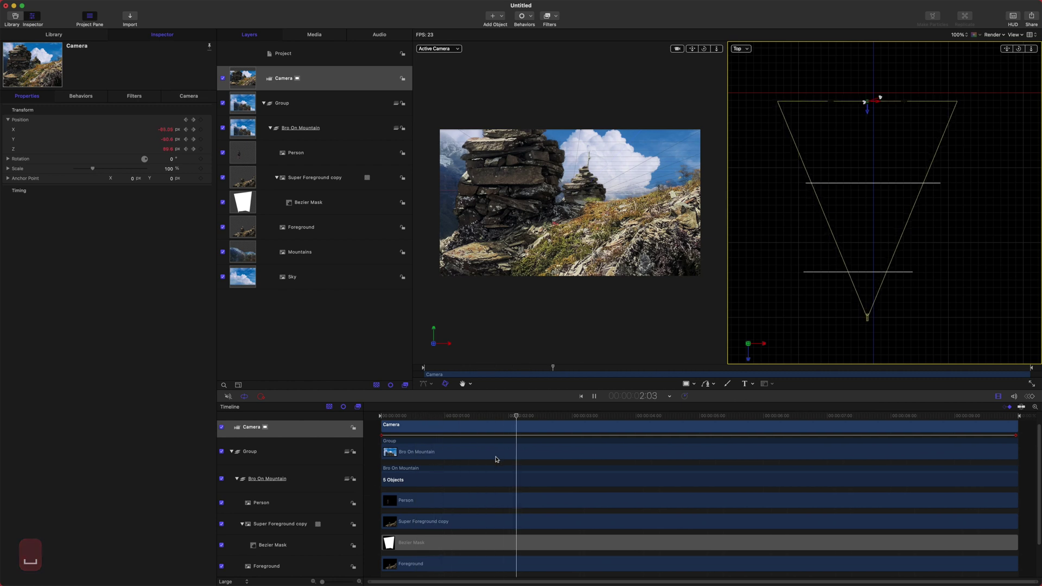
key(space)
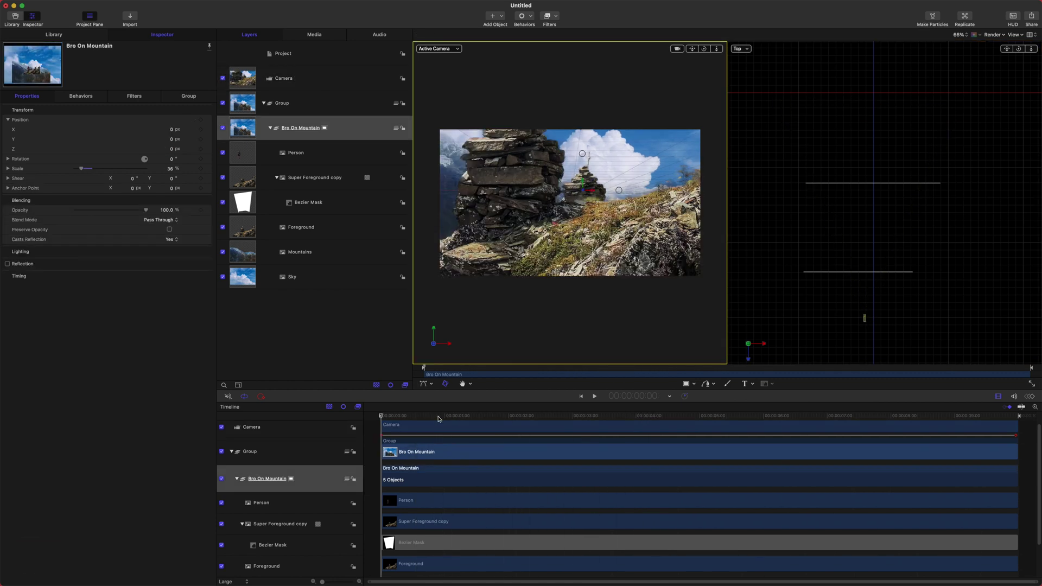
key(space)
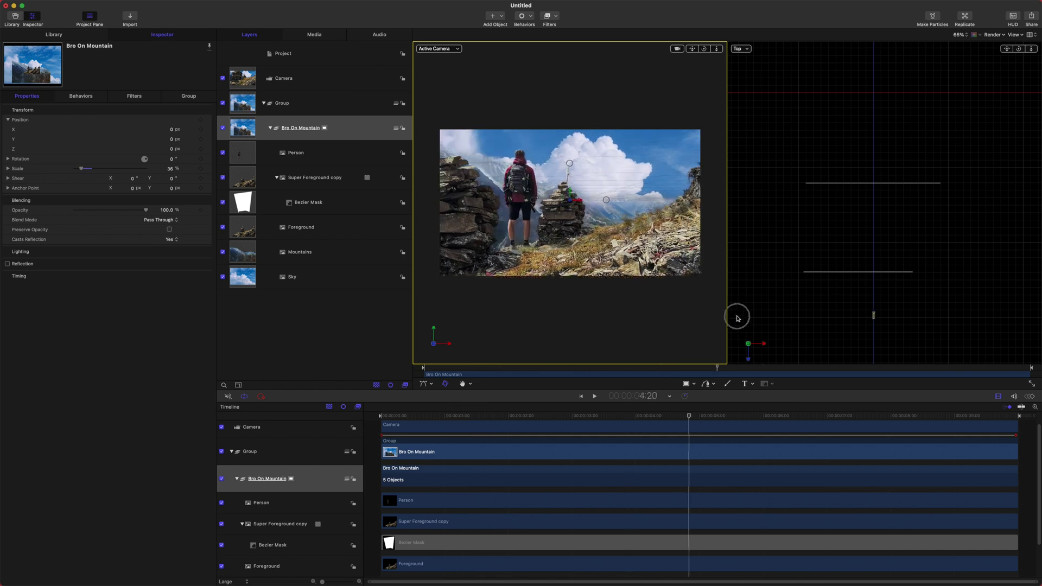
key(space)
drag(536, 414, 496, 423)
key(space)
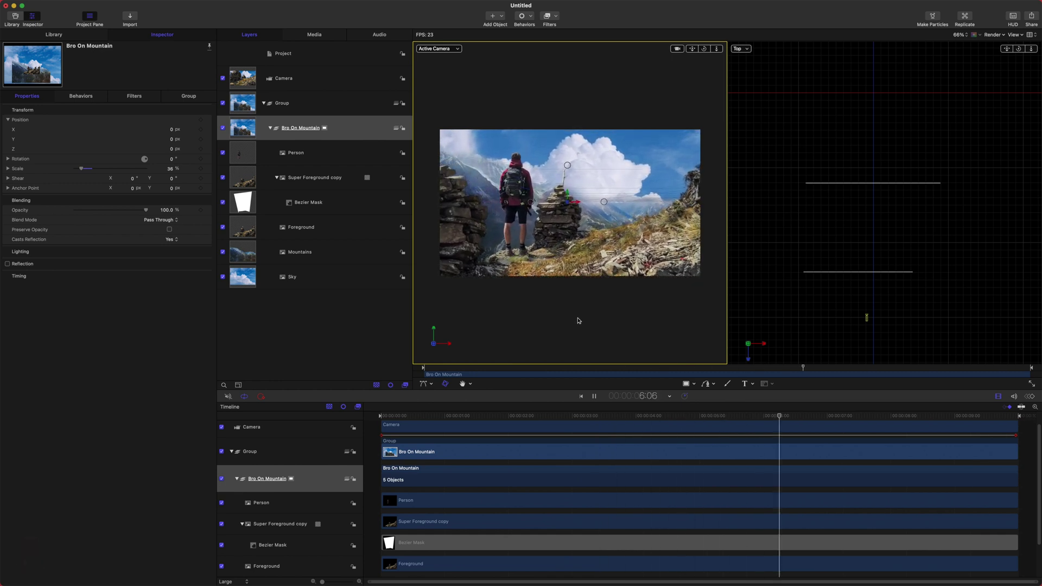
key(space)
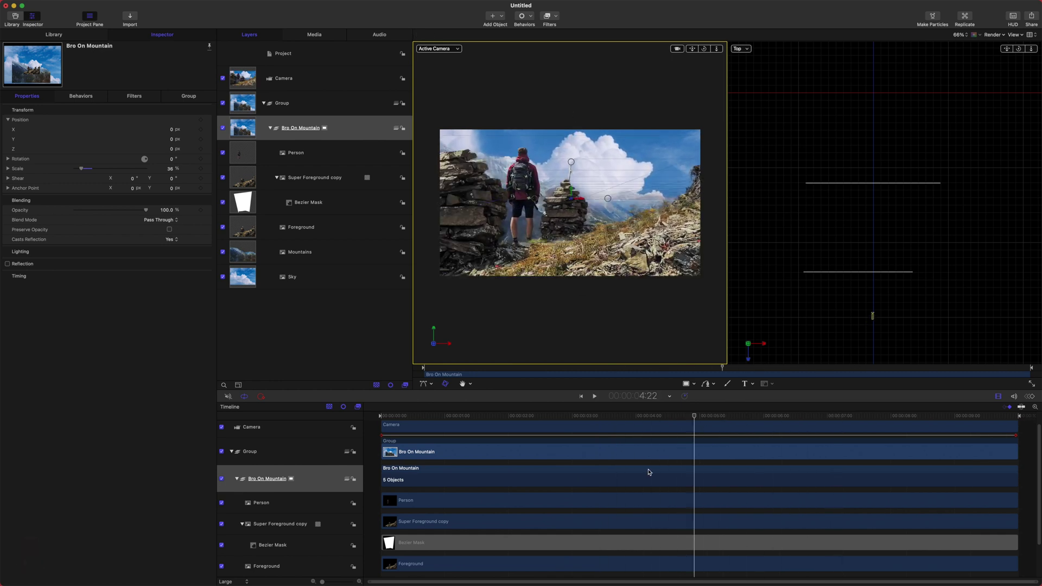
click(779, 416)
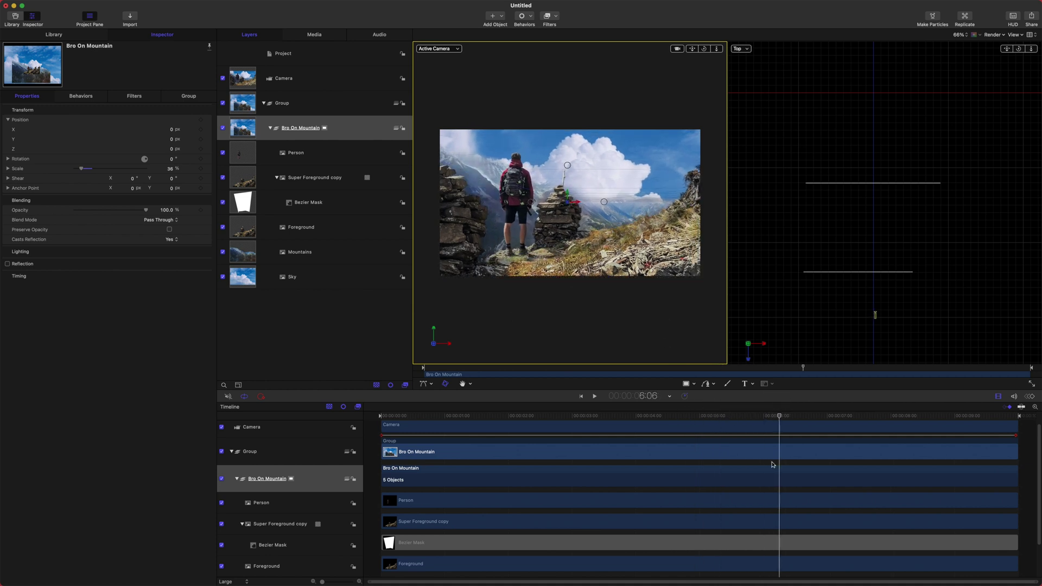
mouse_move(775, 414)
mouse_down()
mouse_move(741, 419)
mouse_move(773, 424)
mouse_up()
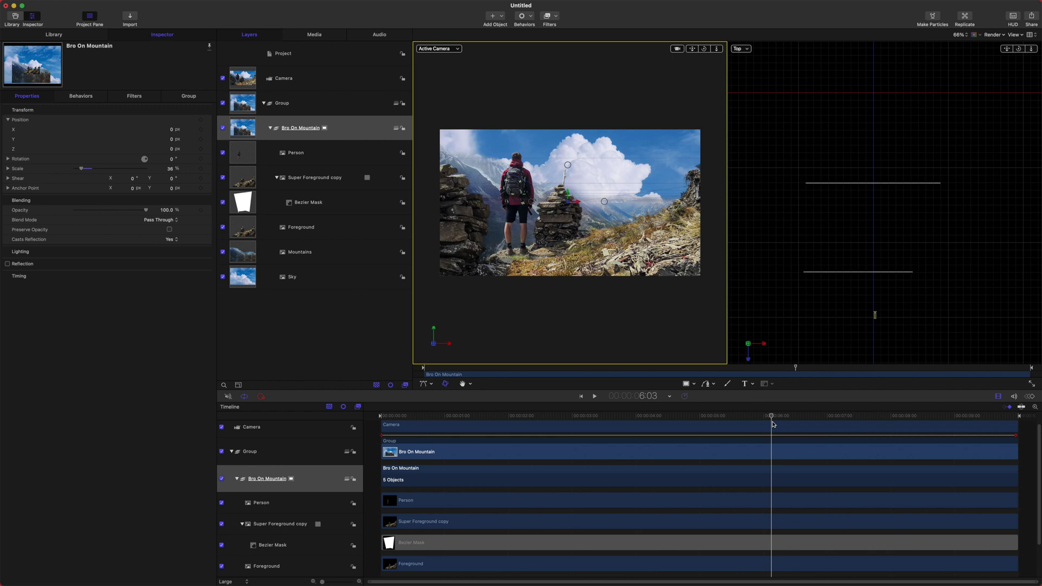
Show the camera's Depth of Field settings and enable Depth of Field rendering.
click(314, 78)
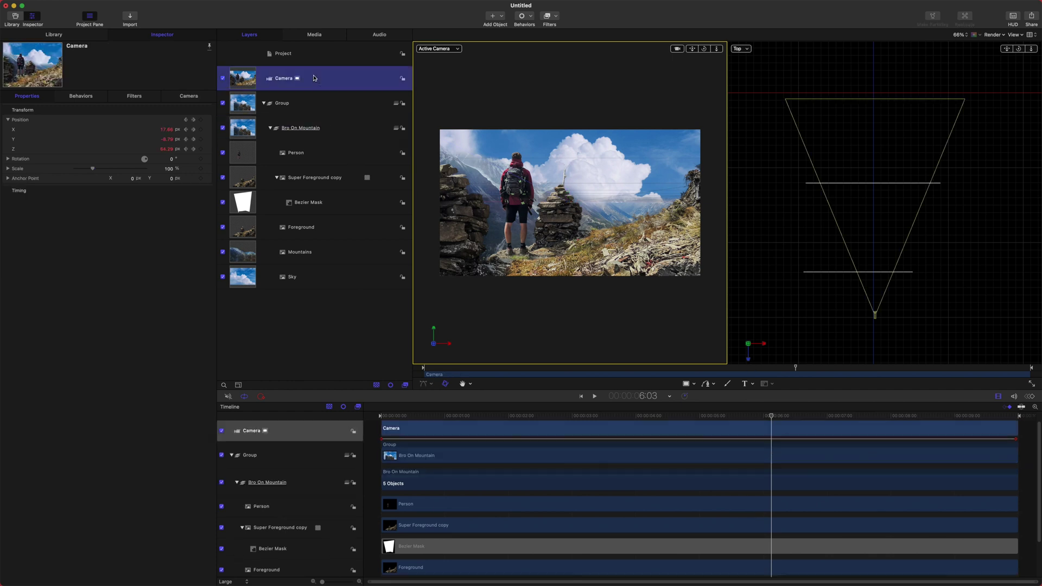
click(190, 96)
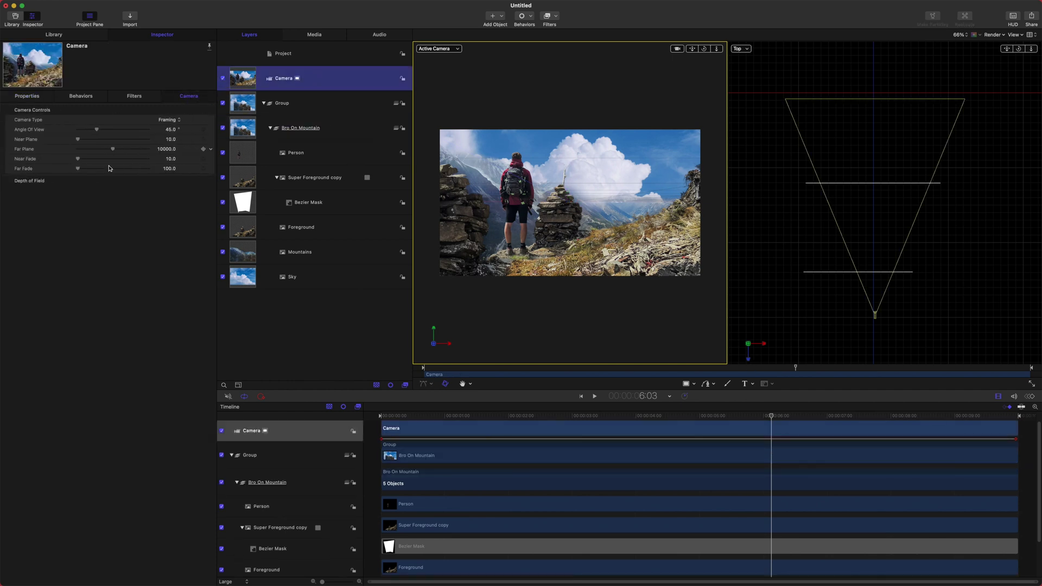
mouse_move(20, 186)
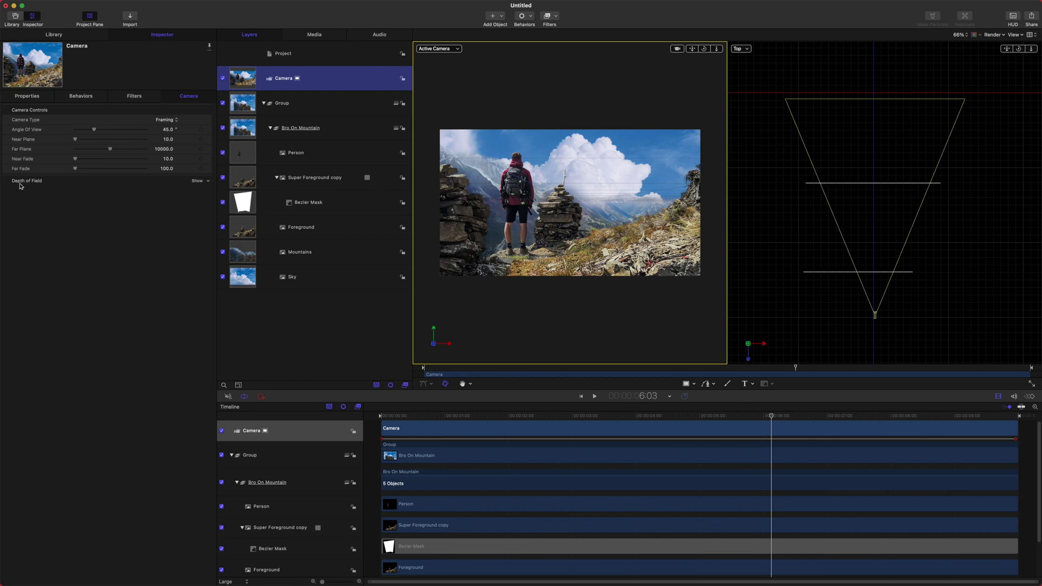
click(203, 180)
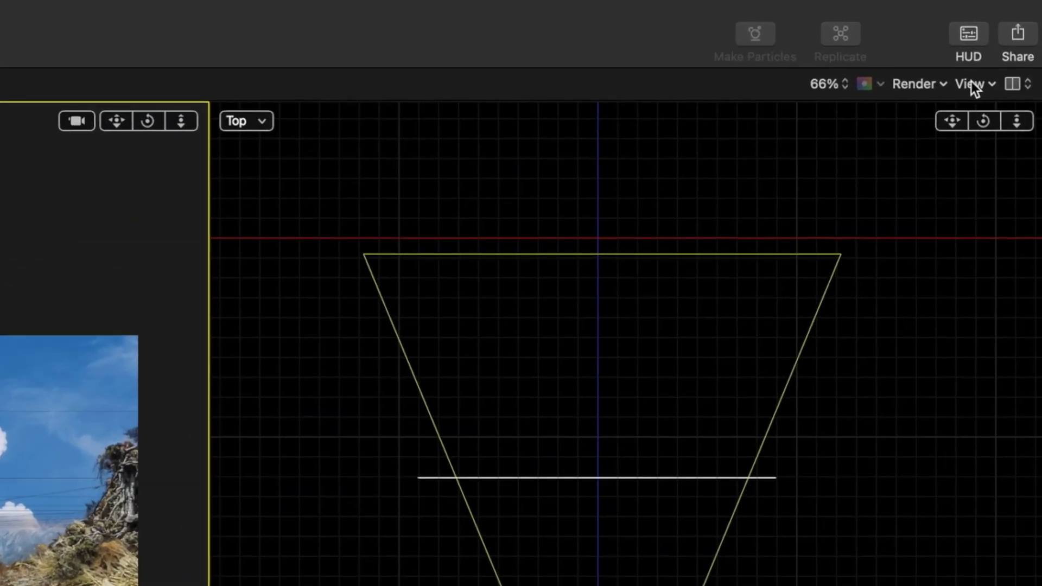
click(930, 81)
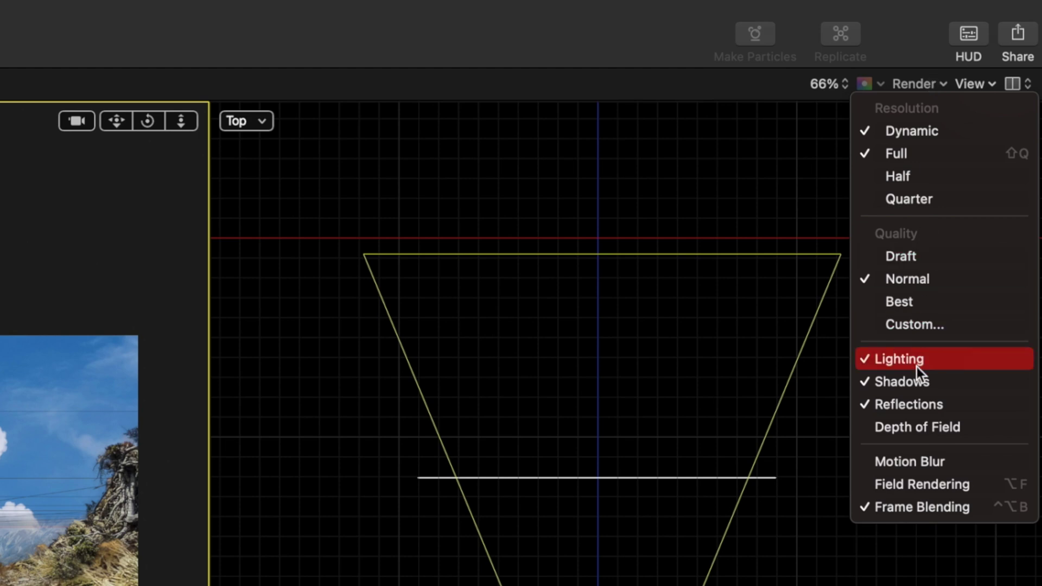
click(917, 426)
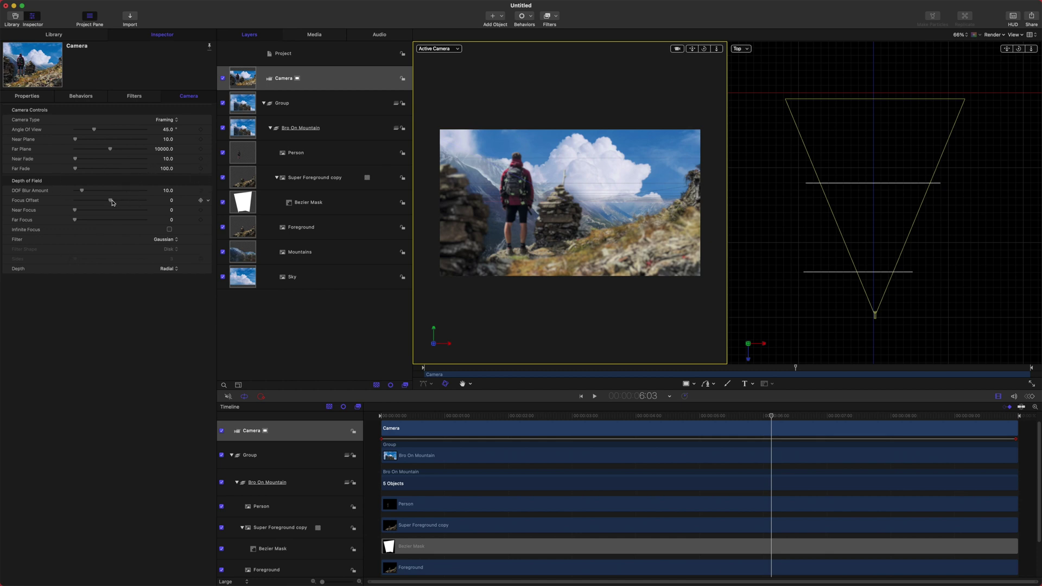
Set the camera's Focus Offset to about -901 to focus on the person, and check the blur at 3:07.
drag(172, 200, 146, 201)
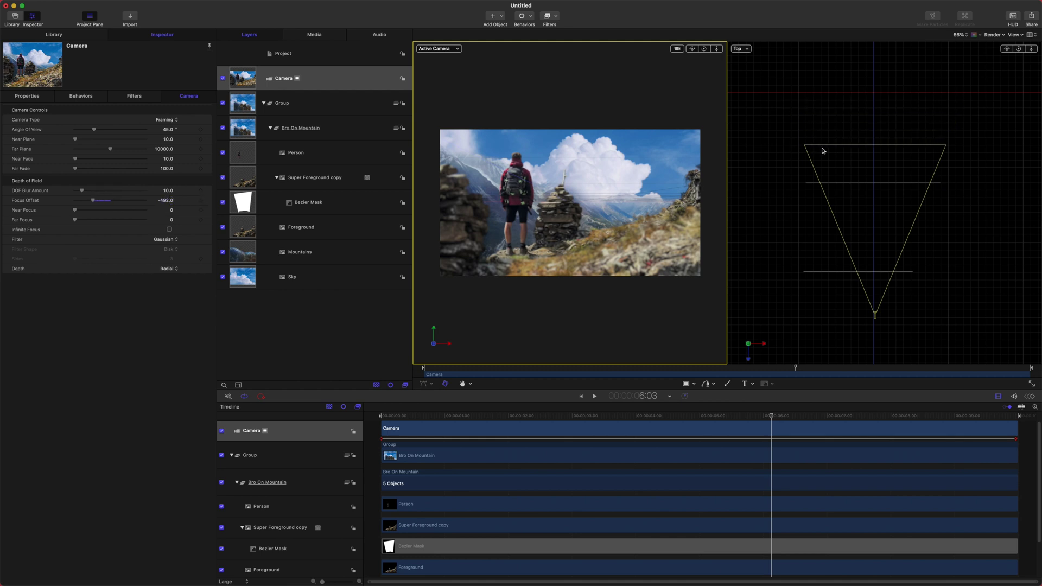
drag(166, 203, 143, 203)
drag(795, 367, 591, 332)
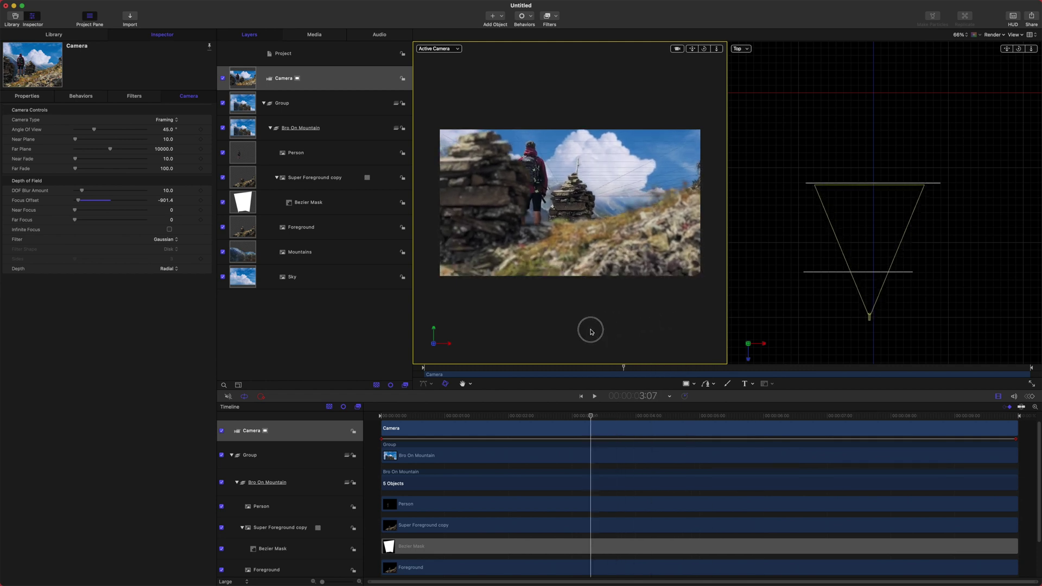
drag(591, 332, 591, 332)
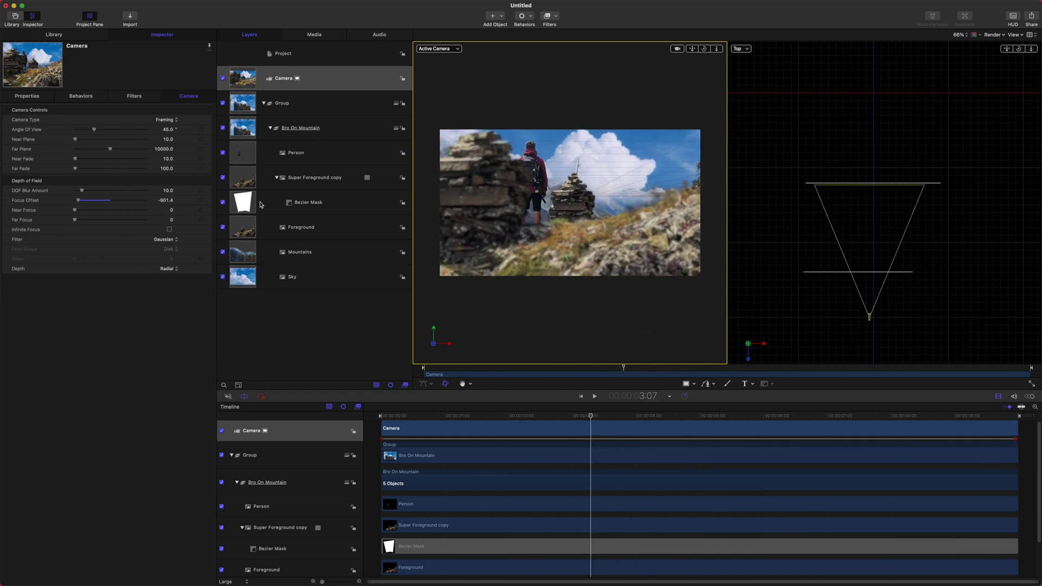
Keyframe the camera's Focus Offset closer to the camera near the timeline start and at about -911 at 7:11.
drag(166, 203, 151, 203)
click(201, 200)
drag(591, 439, 857, 380)
drag(172, 201, 193, 200)
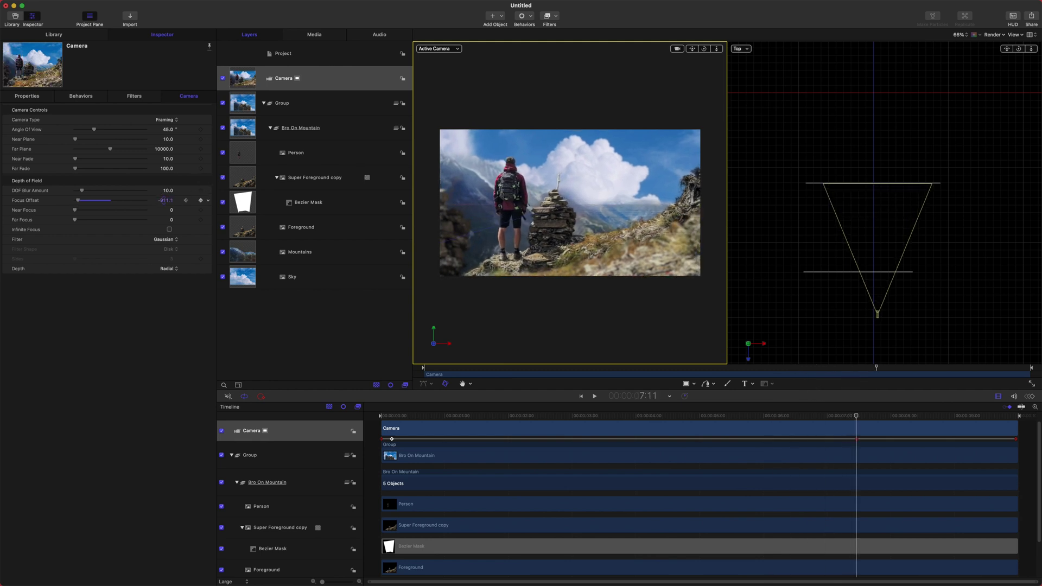
drag(806, 416, 721, 386)
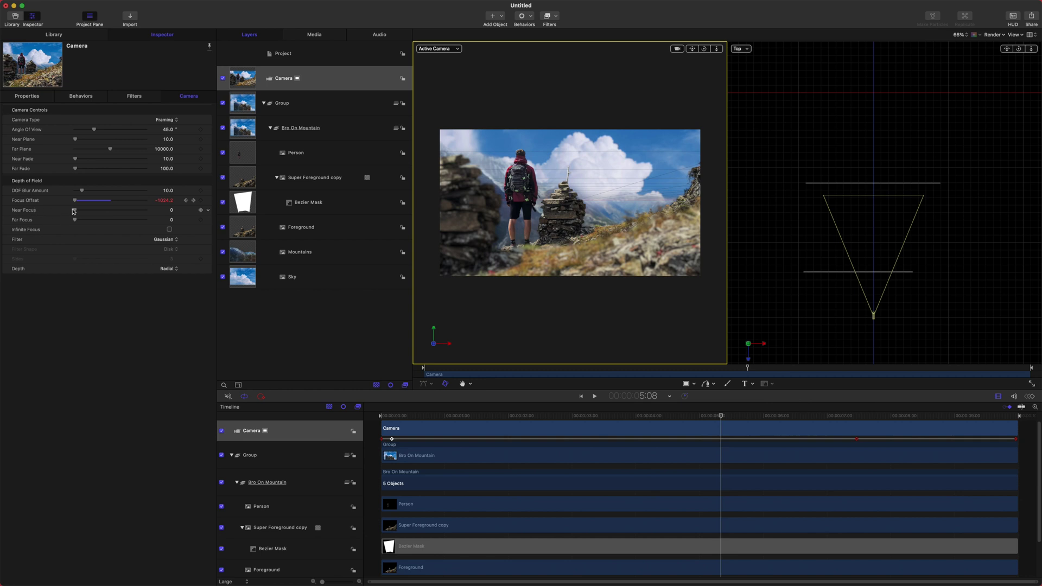
Set the camera's DOF Blur Amount to 34 and play back the focus change.
drag(80, 191, 101, 193)
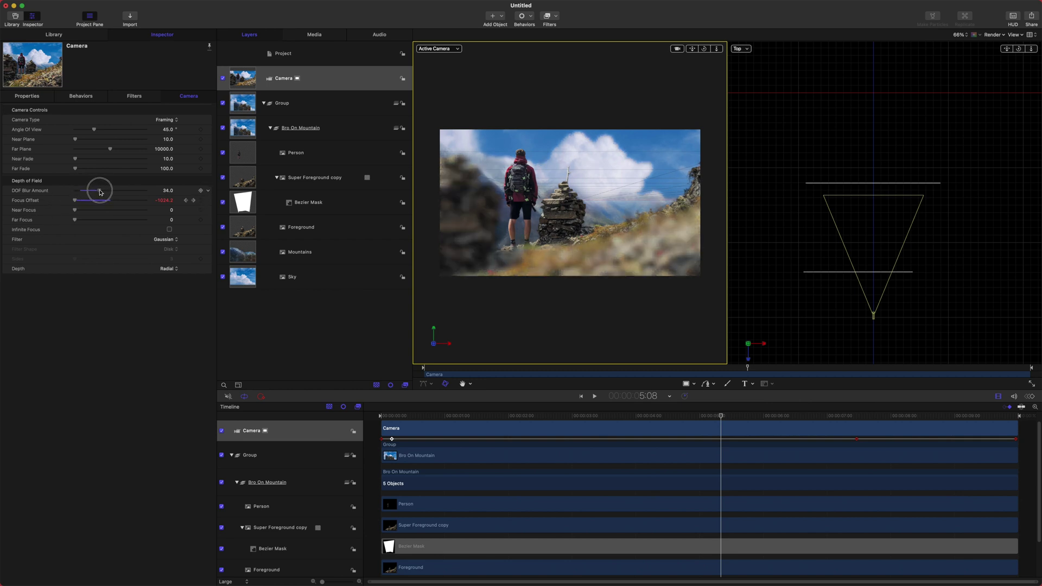
drag(699, 425, 435, 415)
key(space)
key(space)
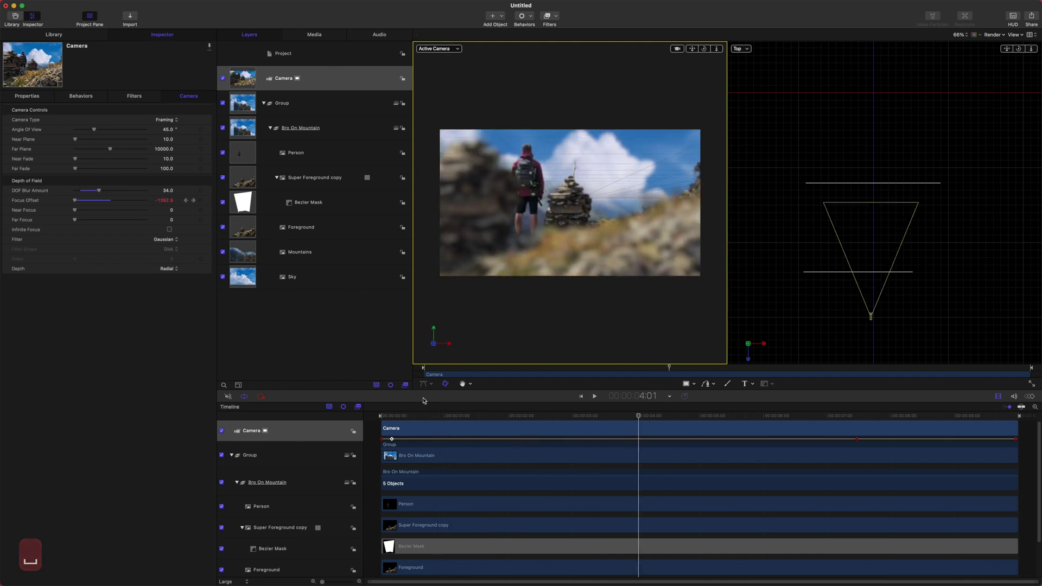
Try the Defocus depth-of-field filter, compare it along the timeline, and return the filter to Gaussian.
click(168, 239)
click(172, 254)
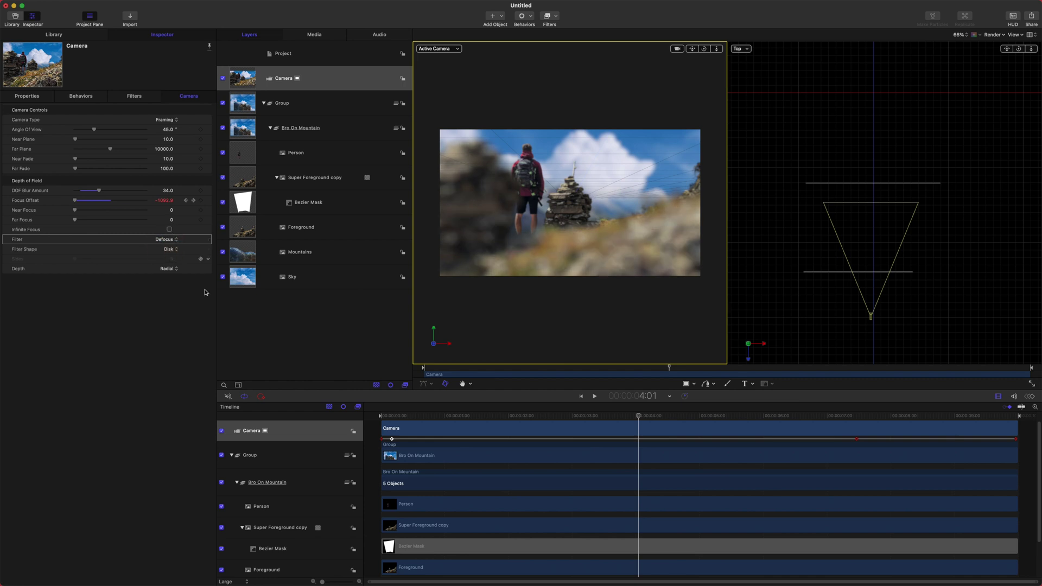
drag(601, 416, 455, 422)
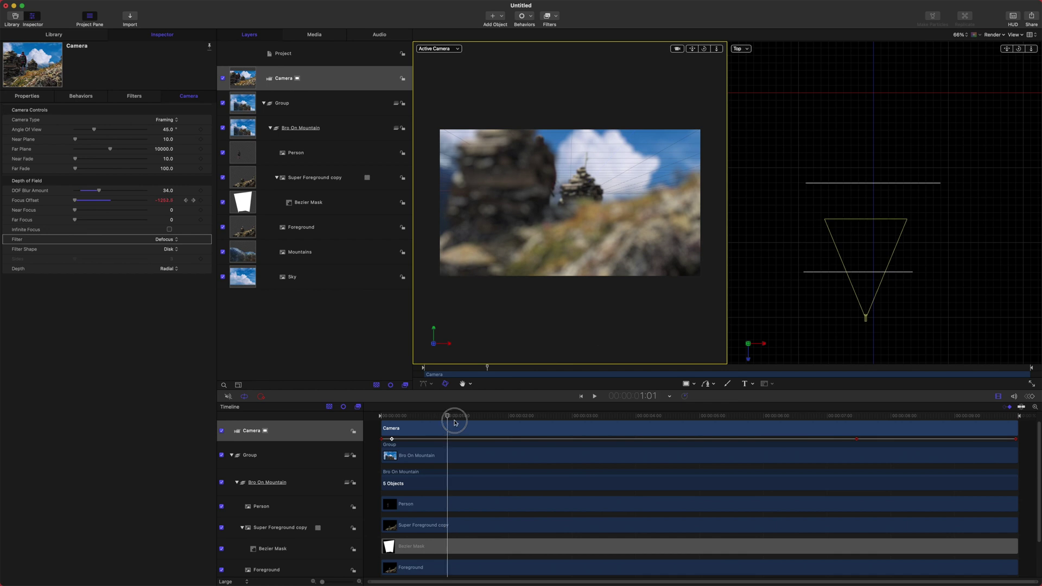
drag(612, 399, 665, 398)
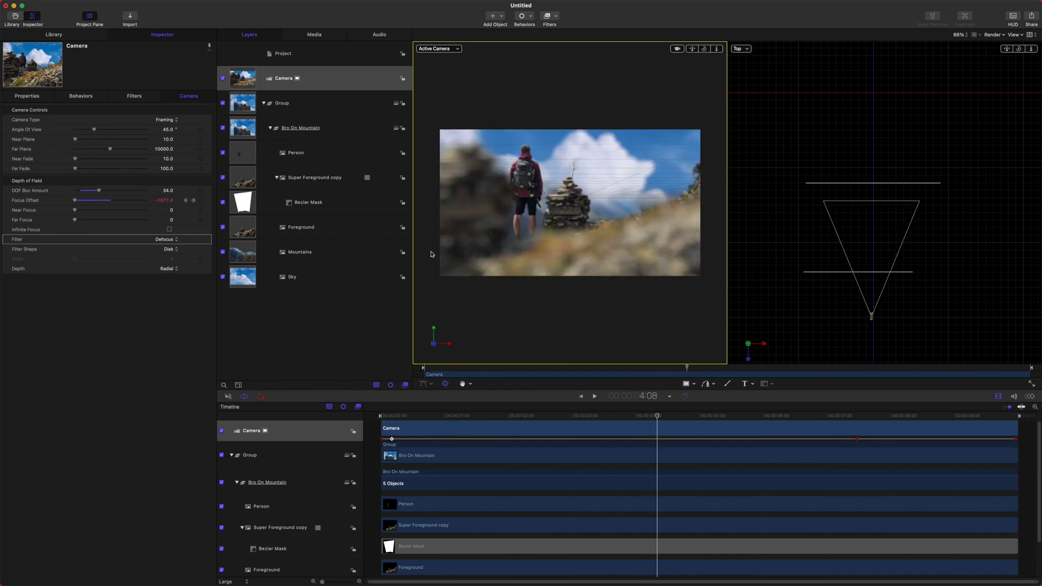
click(160, 237)
click(164, 236)
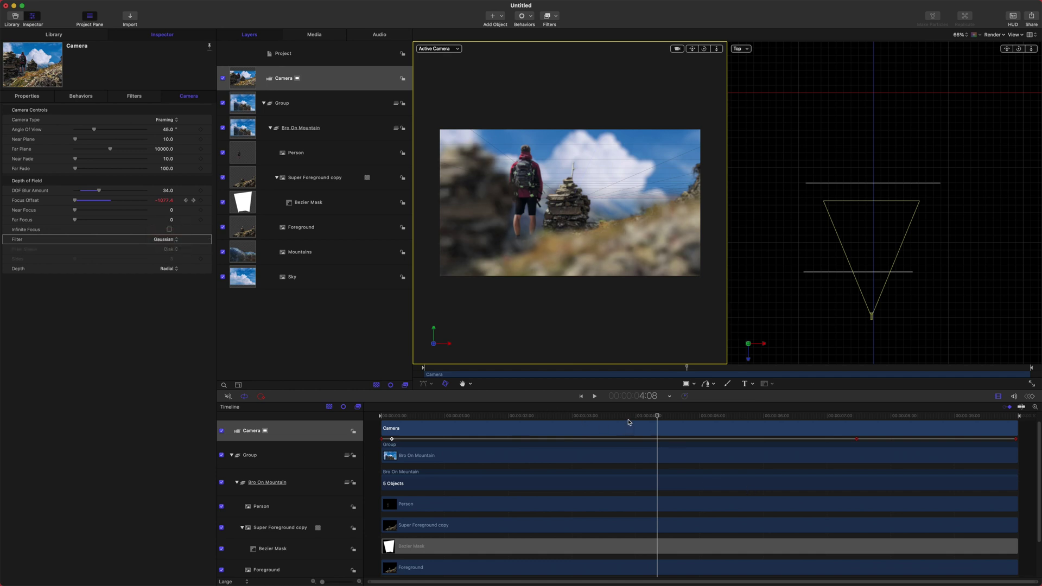
drag(629, 422, 845, 295)
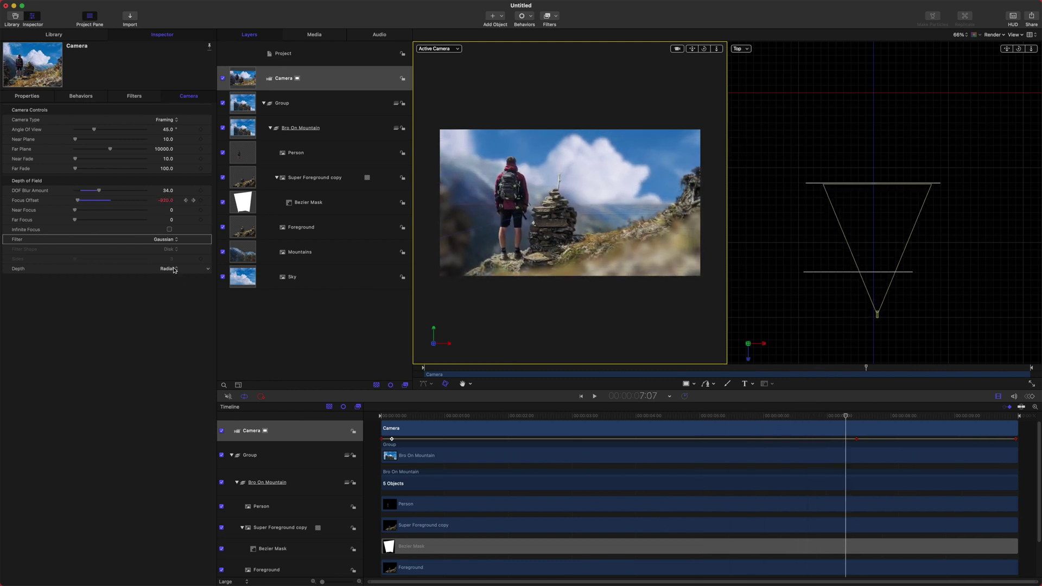
Examine the camera's focus change and the Sky layer at several points along the timeline, ending at 8:06.
drag(752, 415, 682, 321)
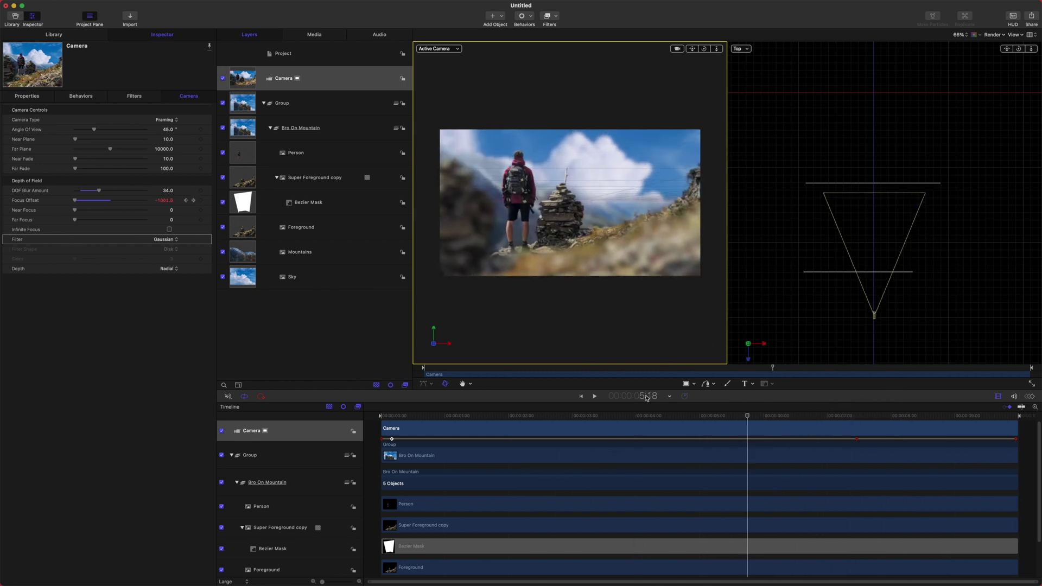
drag(690, 418, 899, 415)
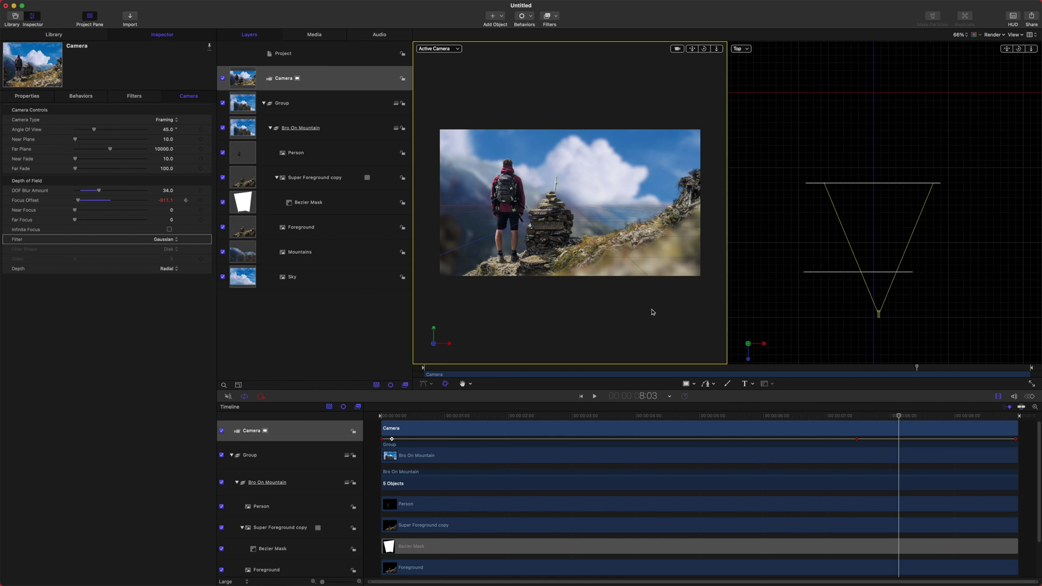
click(361, 304)
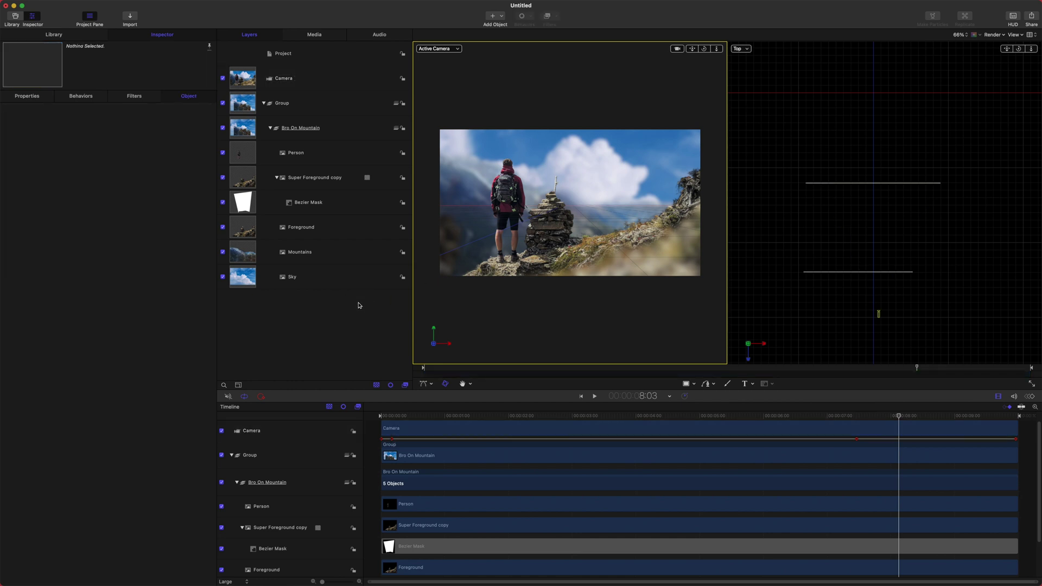
drag(643, 418, 849, 418)
click(319, 287)
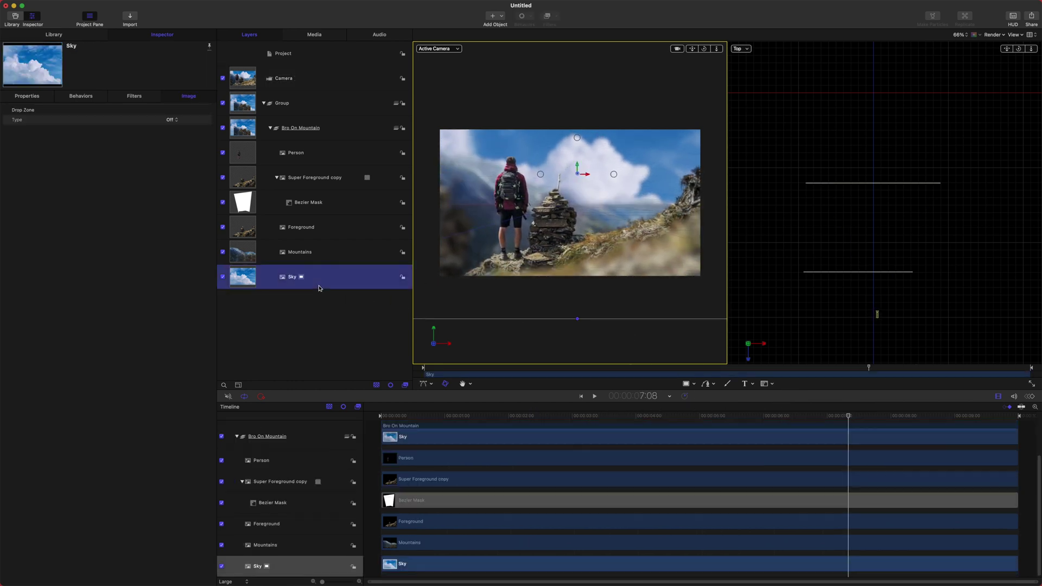
click(597, 193)
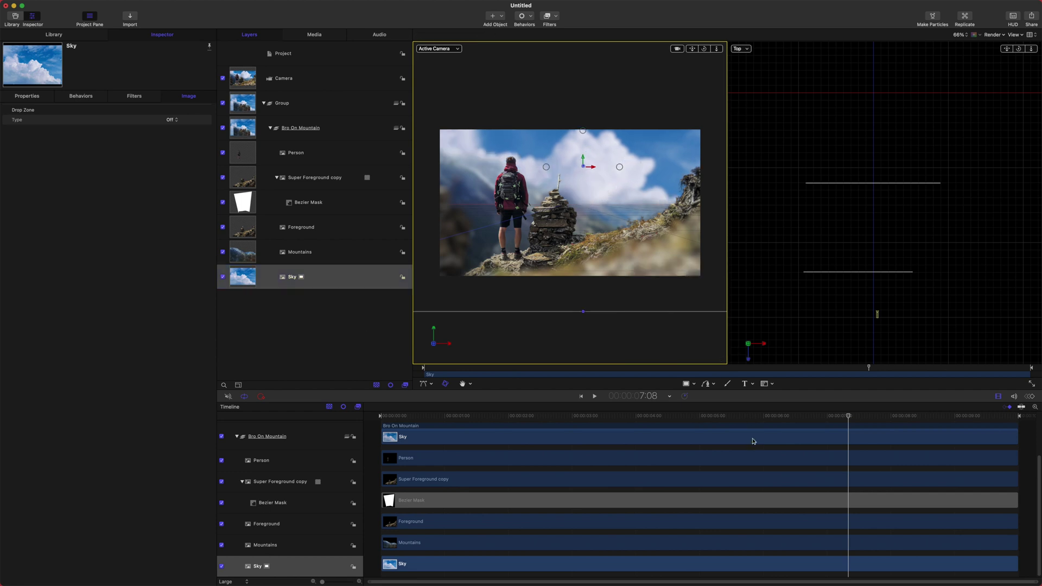
click(755, 416)
drag(755, 416, 906, 416)
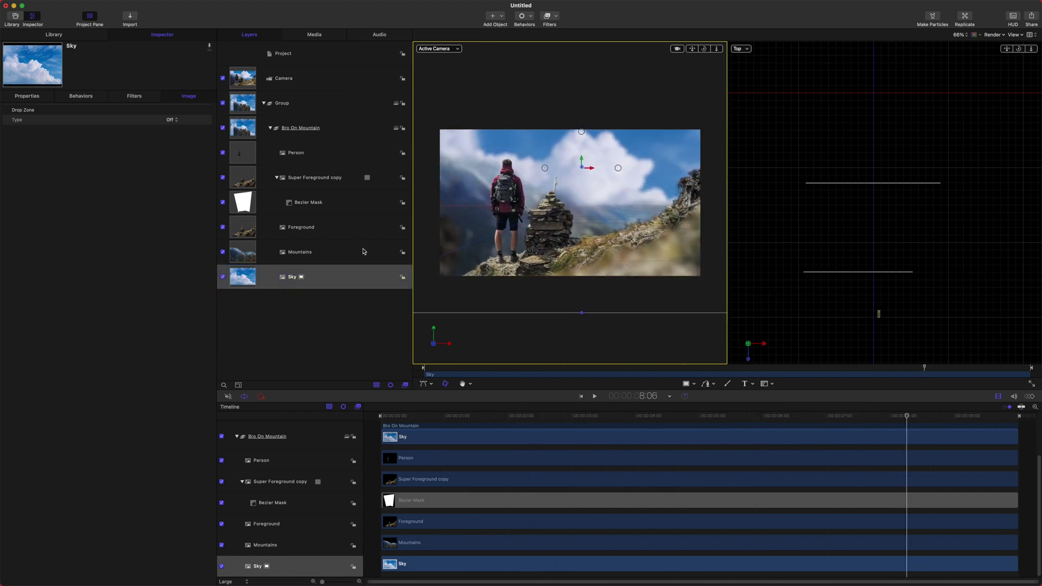
Hide the Sky layer and import the Pexels Videos 2782 cloud clip into the Bro On Mountain group.
click(223, 278)
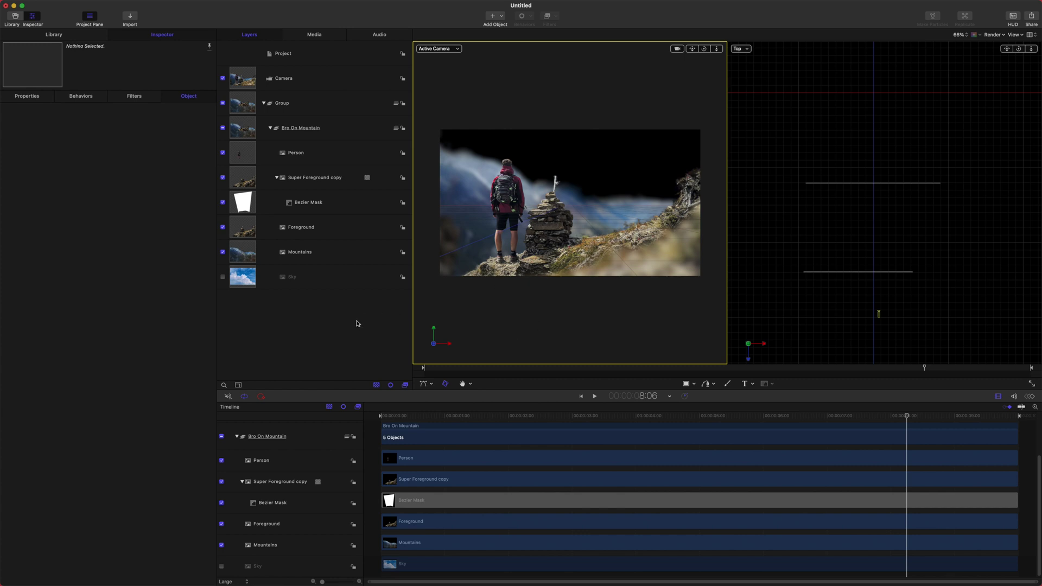
key(super+i)
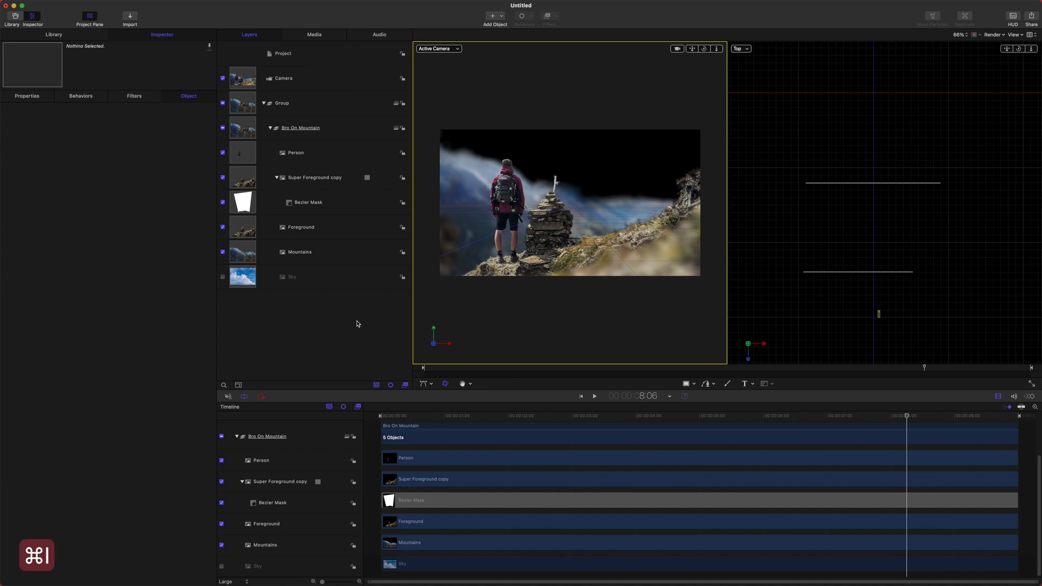
click(731, 382)
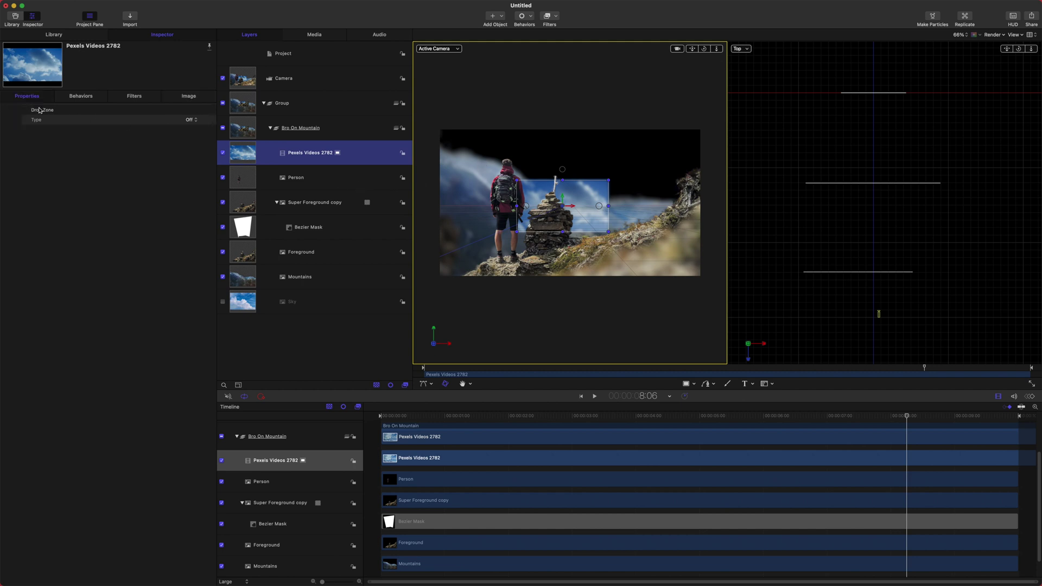
Move the cloud clip back in depth behind the mountains, to a Z position of about -3623 px.
click(18, 100)
drag(172, 150, 149, 150)
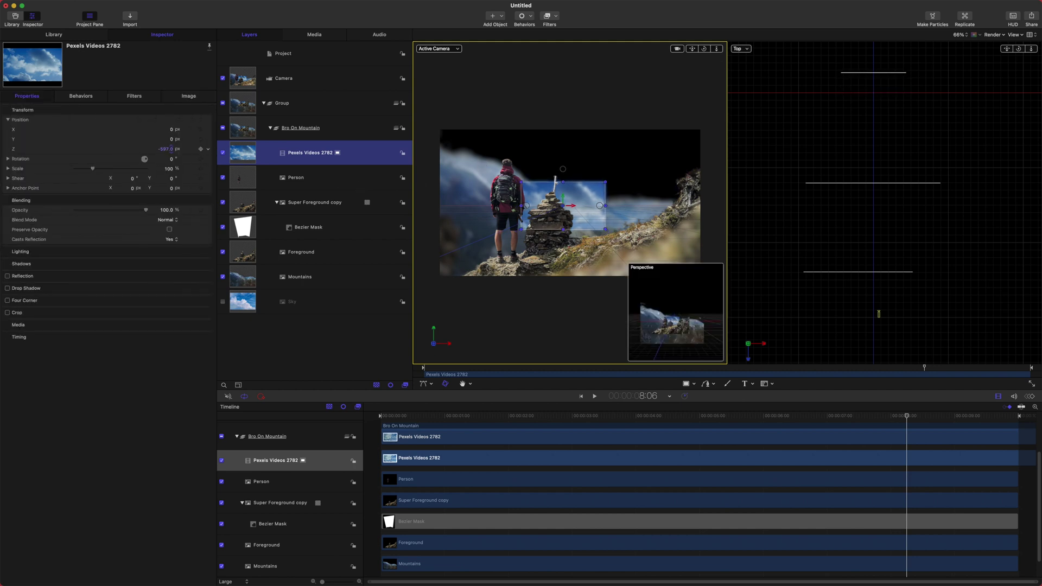
click(916, 96)
key(super+minus)
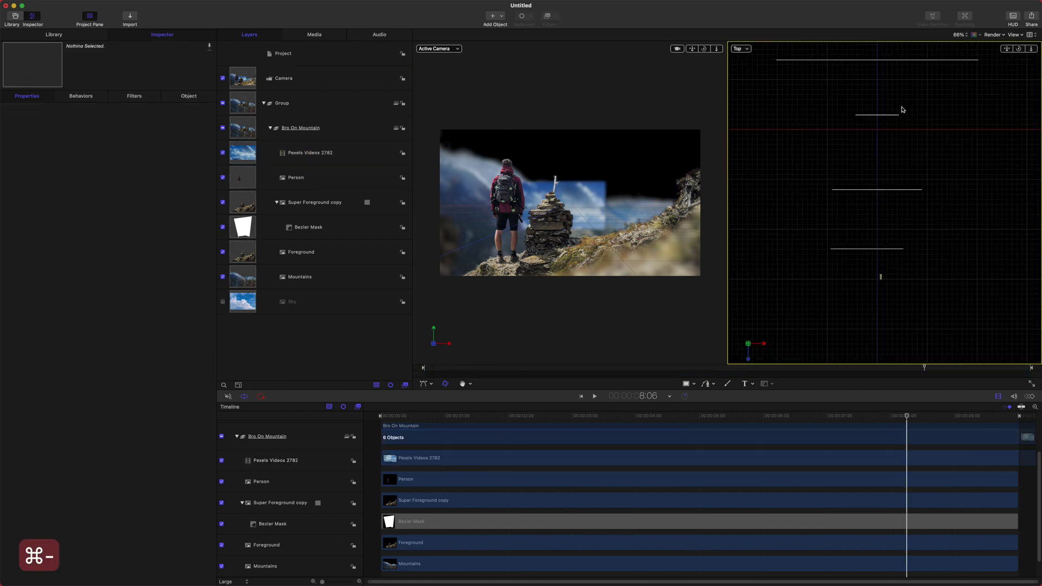
key(super+minus)
click(878, 138)
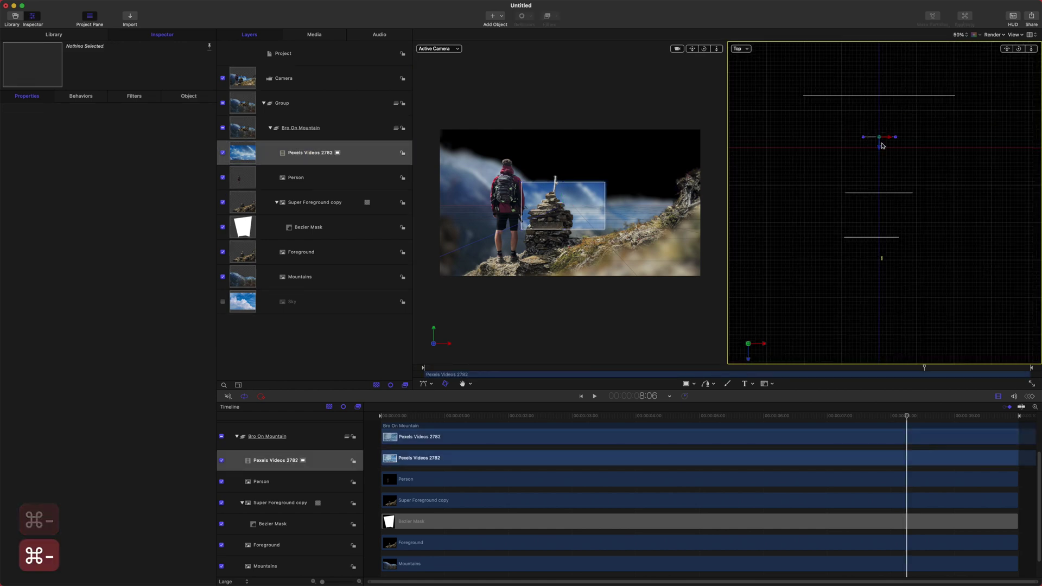
drag(879, 136, 879, 98)
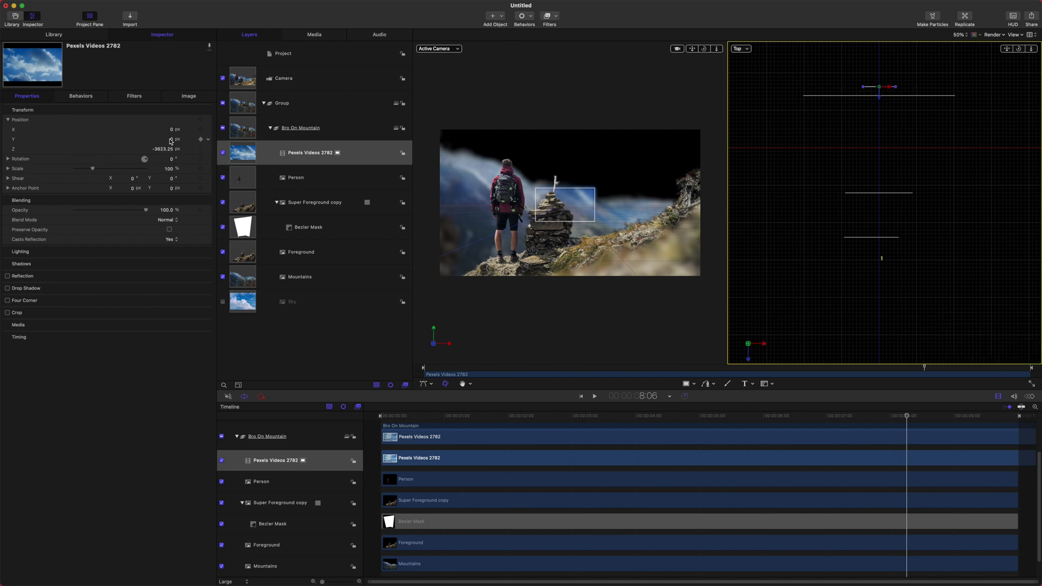
Scale the cloud clip to about 473% and raise its Y position to about 1290 px to fill the sky.
drag(94, 171, 188, 171)
key(super+z)
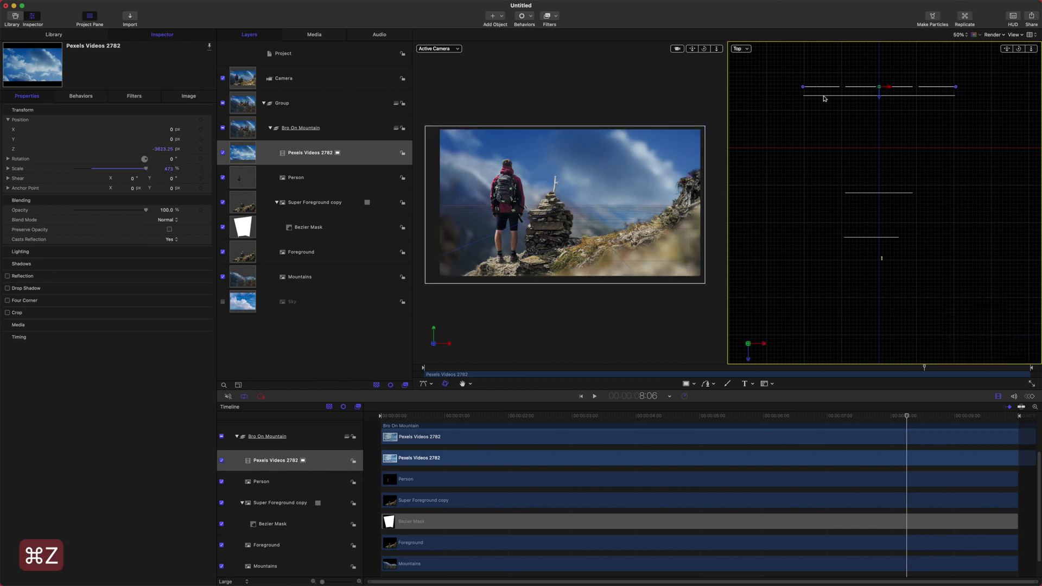
drag(172, 143, 173, 141)
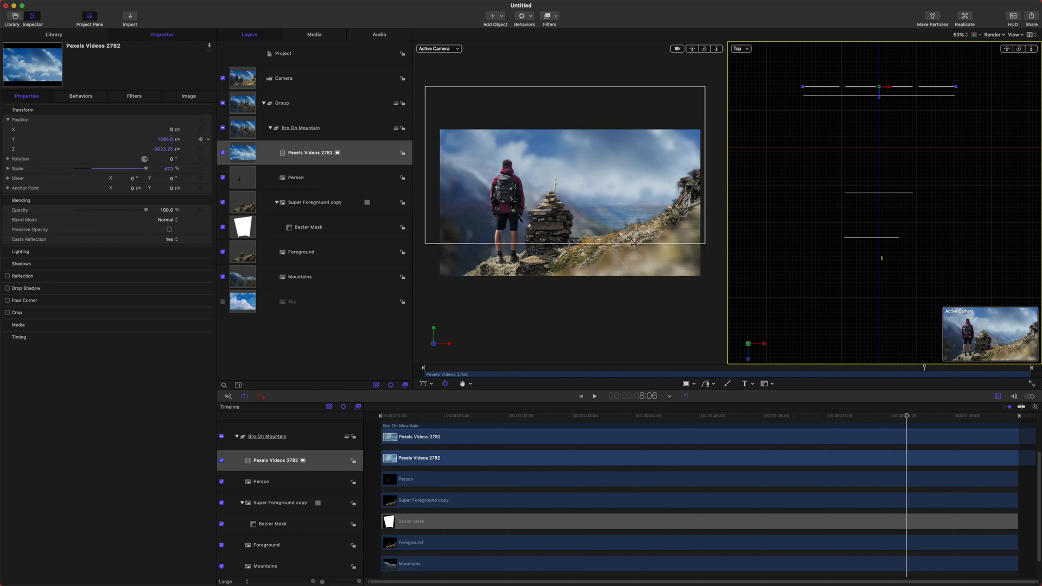
Play back the opening seconds of the animation to check the moving clouds.
drag(782, 416, 465, 445)
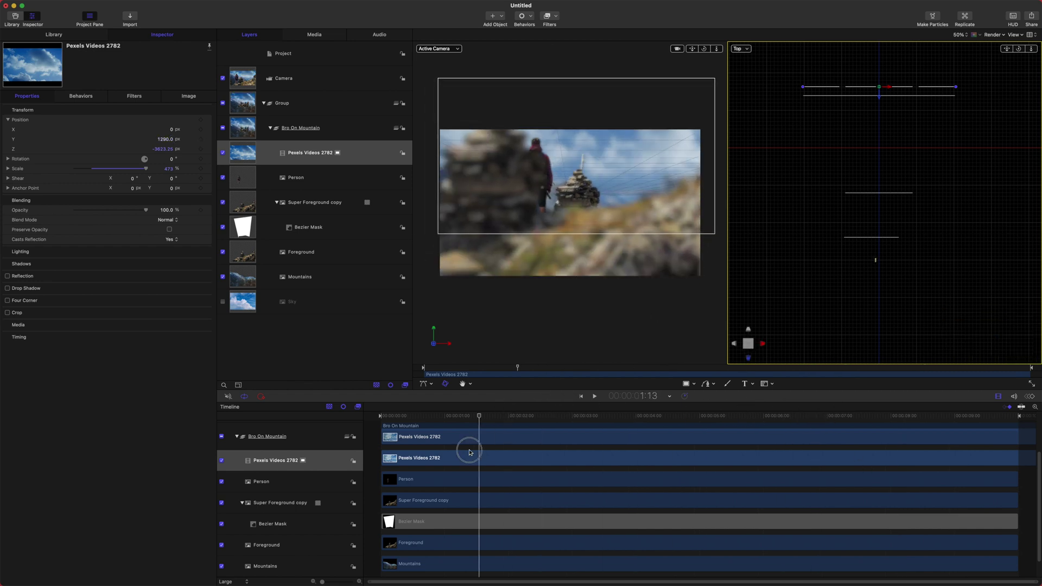
key(space)
key(space)
drag(533, 414, 442, 412)
key(space)
key(space)
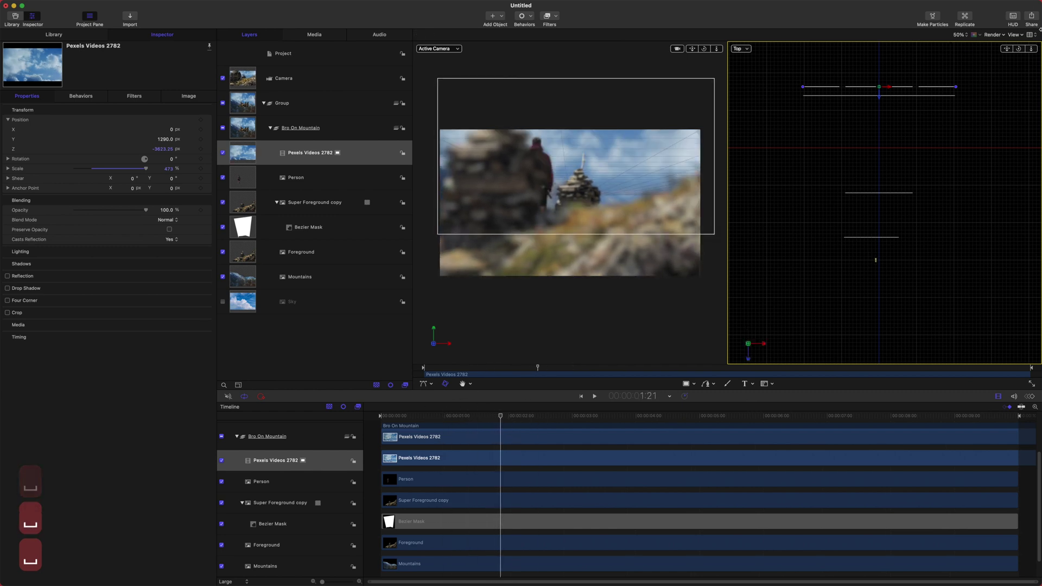
Switch the canvas to a single viewport showing the Active Camera and check the composite up to 9:09.
click(1031, 34)
click(1028, 36)
click(439, 48)
click(477, 170)
drag(489, 416, 993, 375)
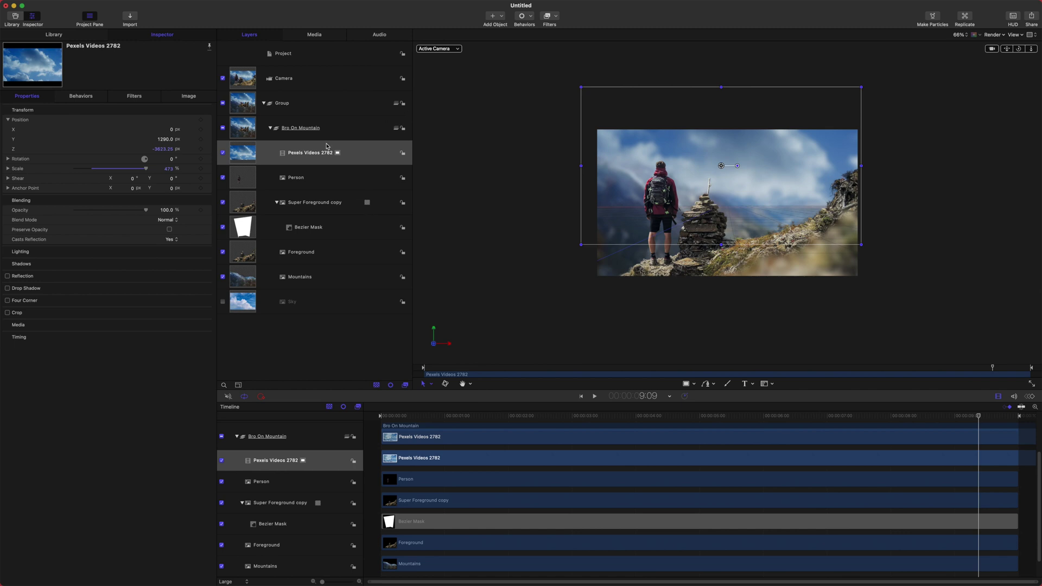
Add a Set Speed retiming behavior to the cloud clip and check it near 1:12.
click(525, 17)
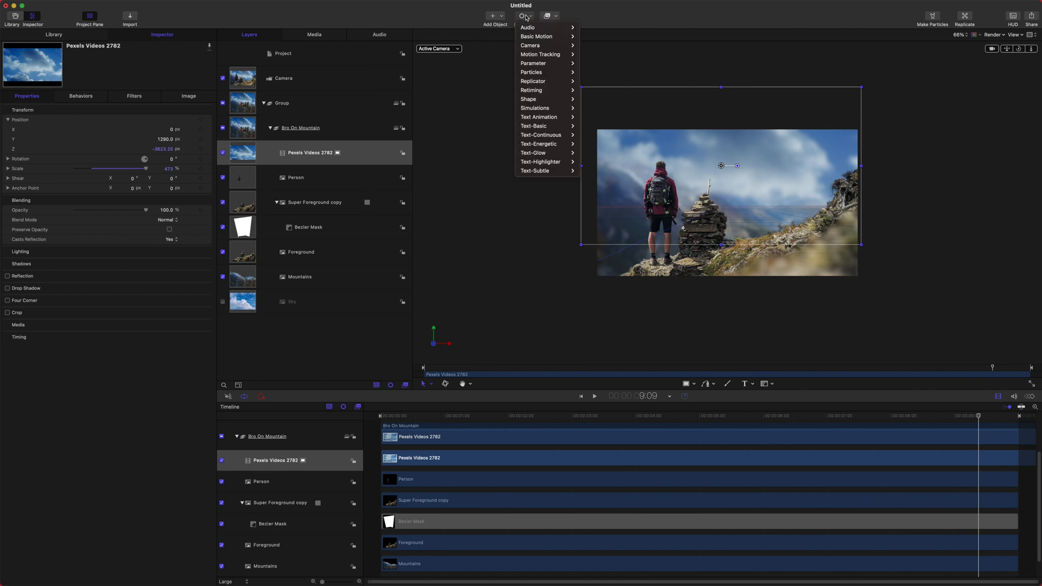
mouse_move(537, 90)
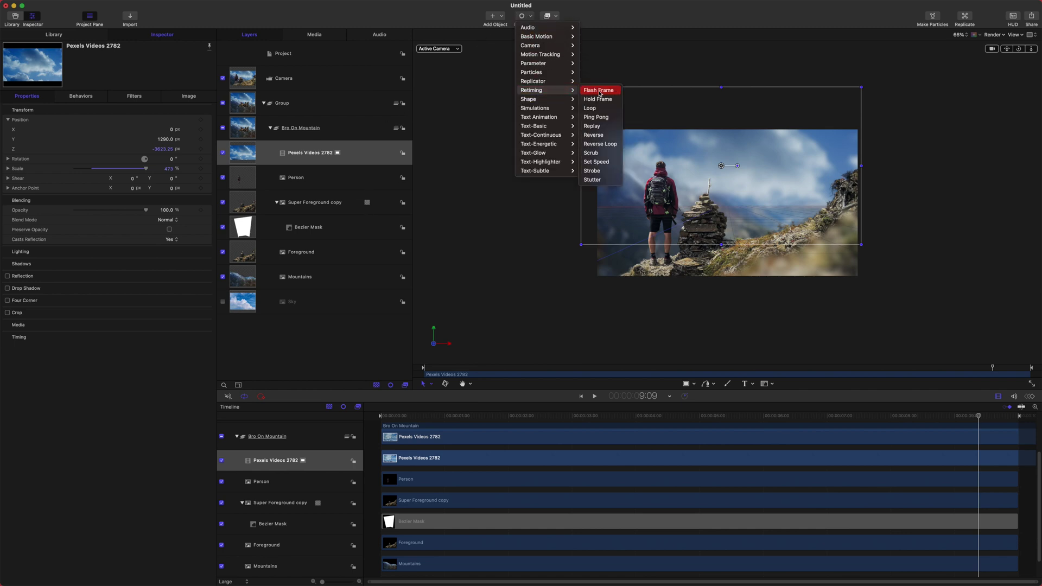
click(597, 162)
drag(468, 416, 476, 416)
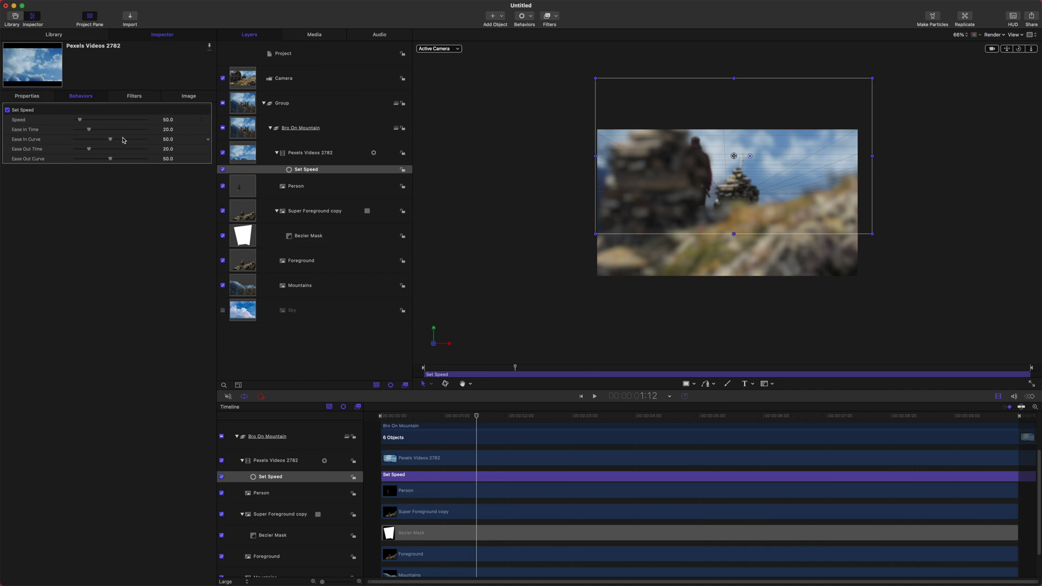
Set the cloud clip's Frame Blending to Optical Flow and play back the slowed clouds.
click(328, 146)
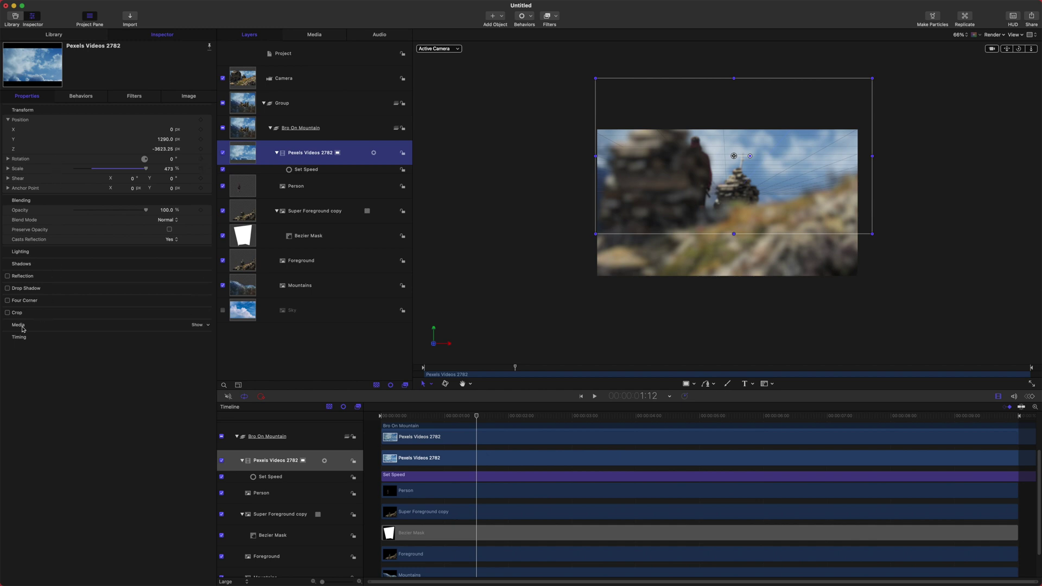
click(197, 337)
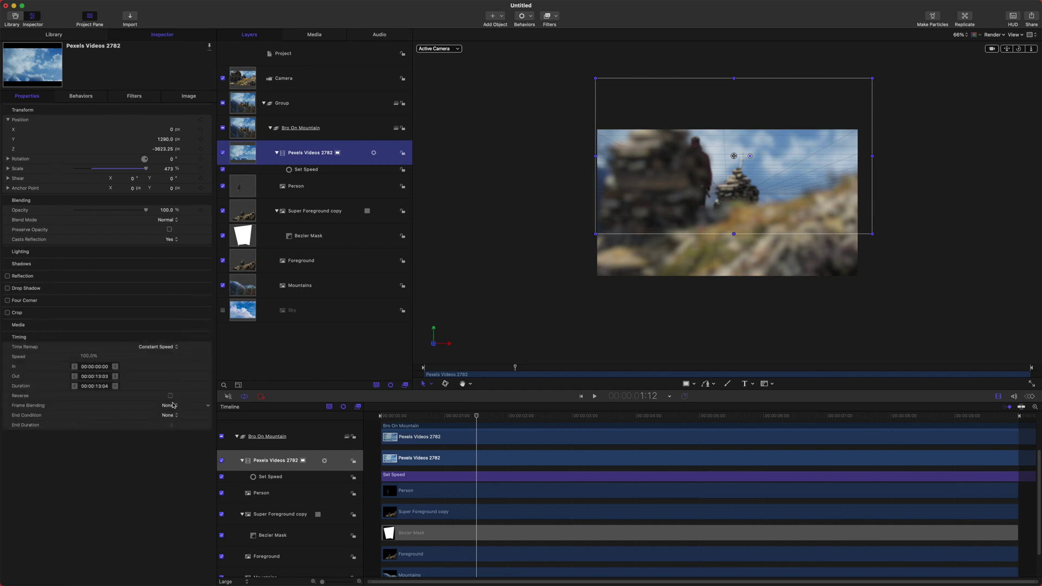
click(173, 409)
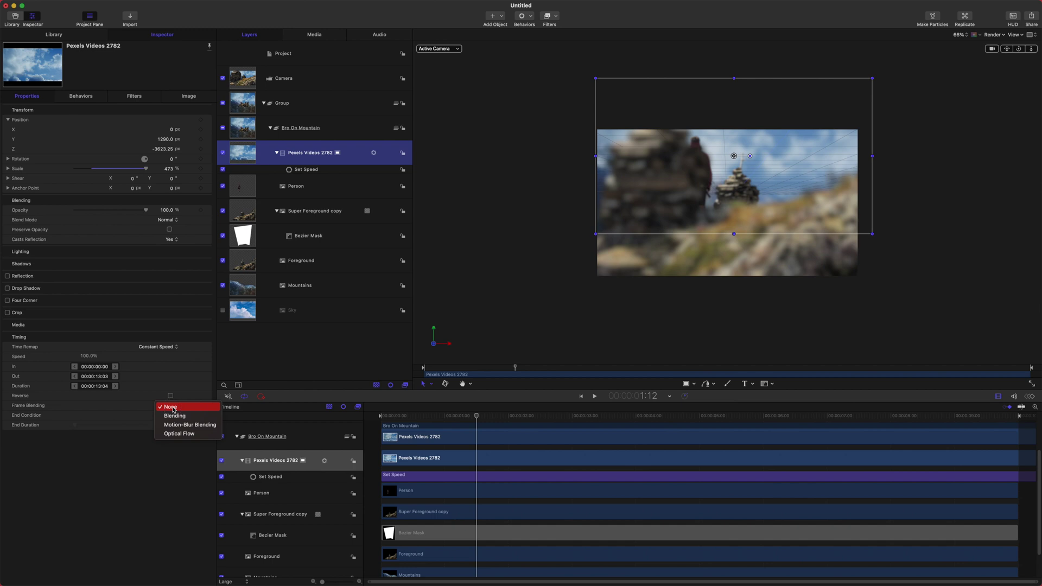
click(181, 435)
drag(477, 417, 613, 354)
key(space)
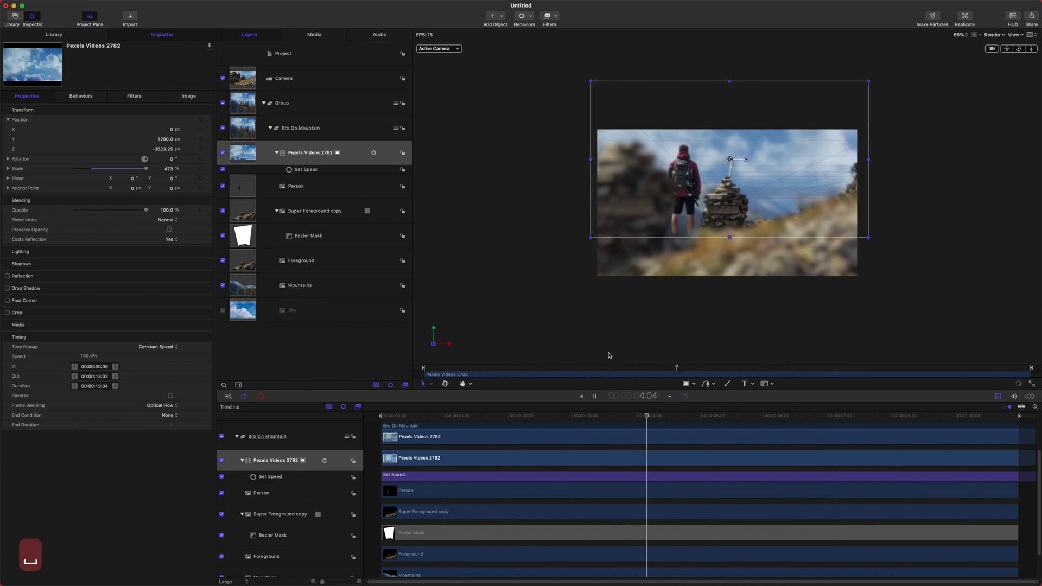
key(space)
Lower the render resolution to Quarter and play back the animation, stopping at 7:02.
click(1001, 35)
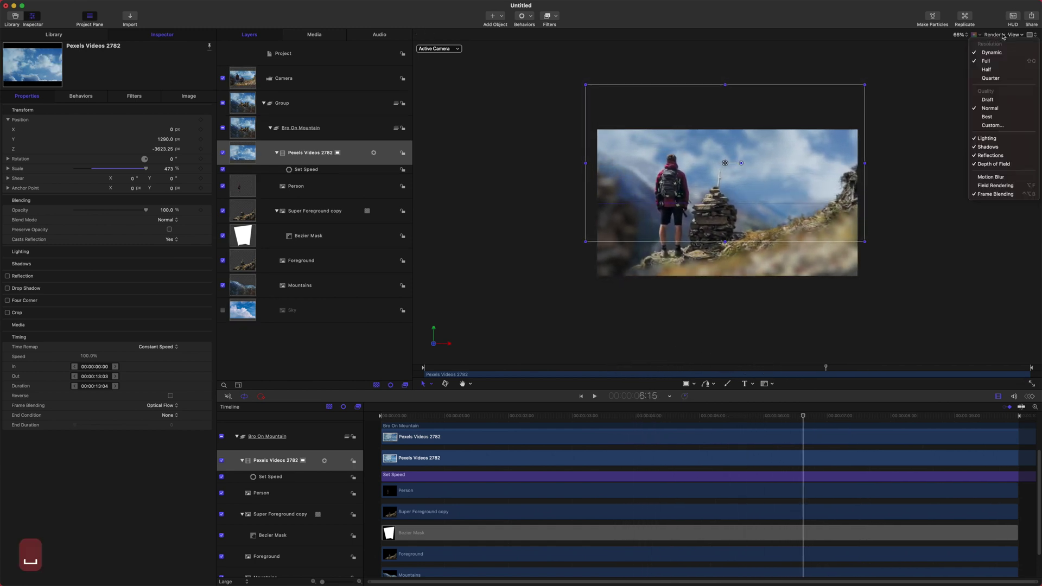
click(991, 78)
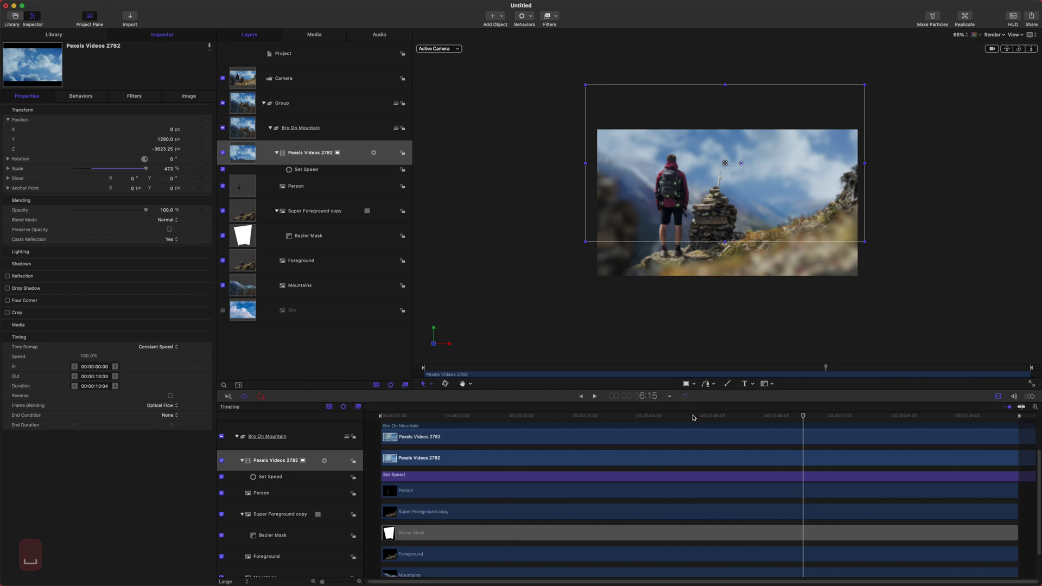
drag(694, 418, 516, 417)
key(space)
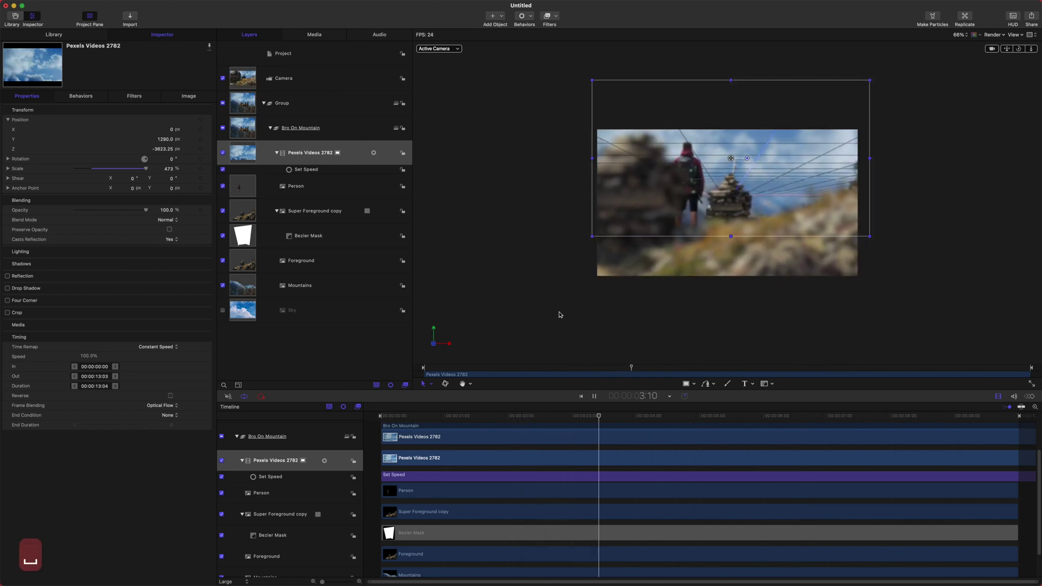
key(space)
drag(641, 416, 832, 406)
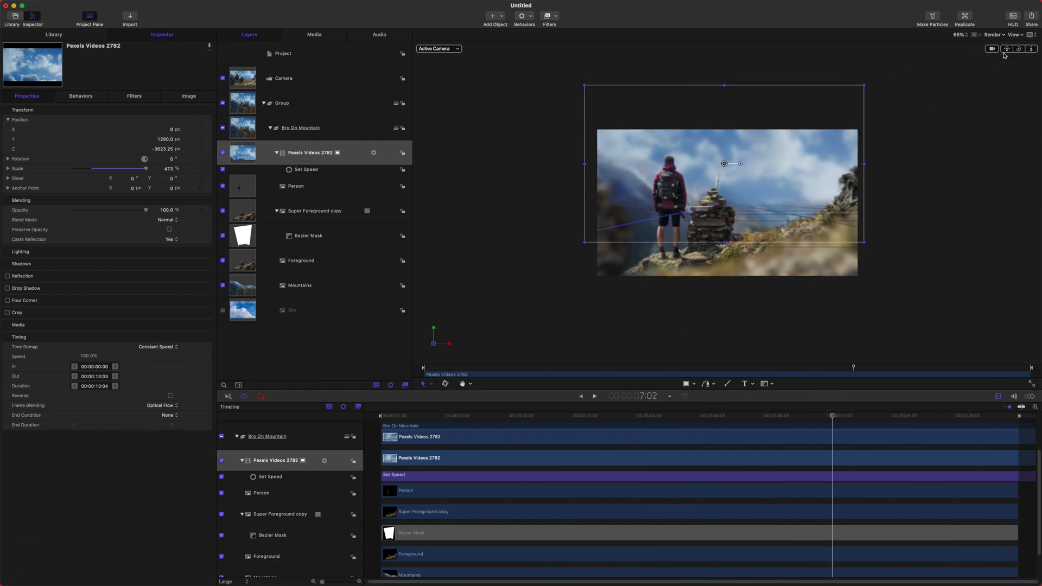
Hide the 3D Grid in the canvas and replay the camera move up to about 6:16.
click(1015, 36)
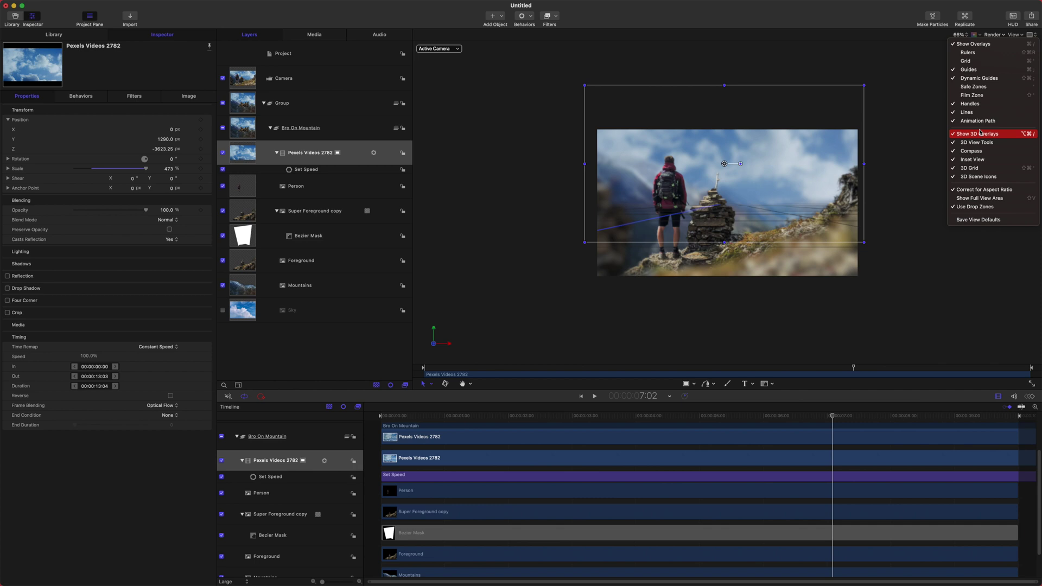
click(977, 168)
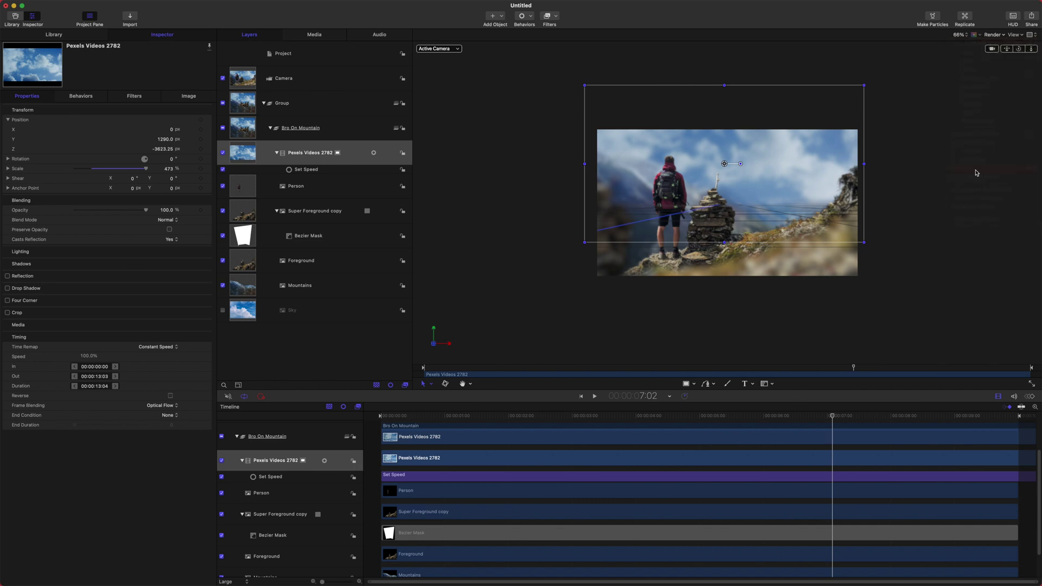
click(586, 416)
key(space)
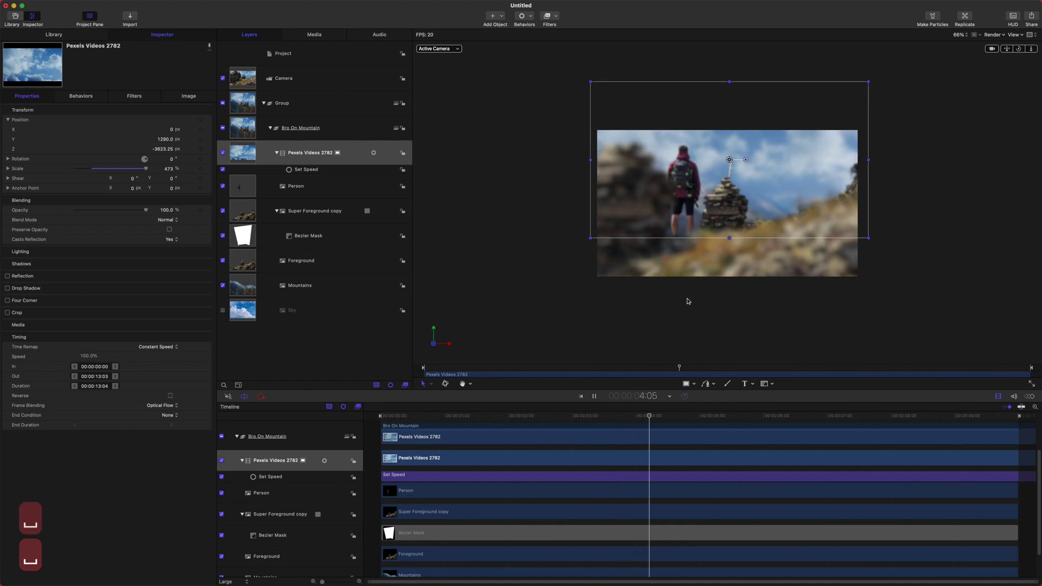
key(space)
drag(695, 419, 808, 418)
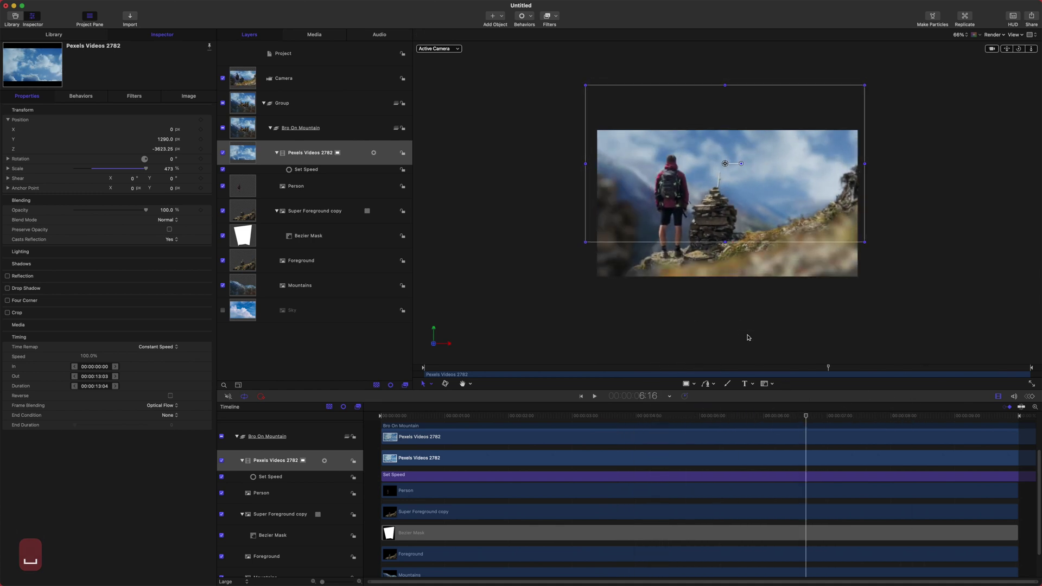
Deselect the cloud clip and inspect the composite at 100% zoom from 6:16 to 7:15.
click(747, 337)
key(super+equal)
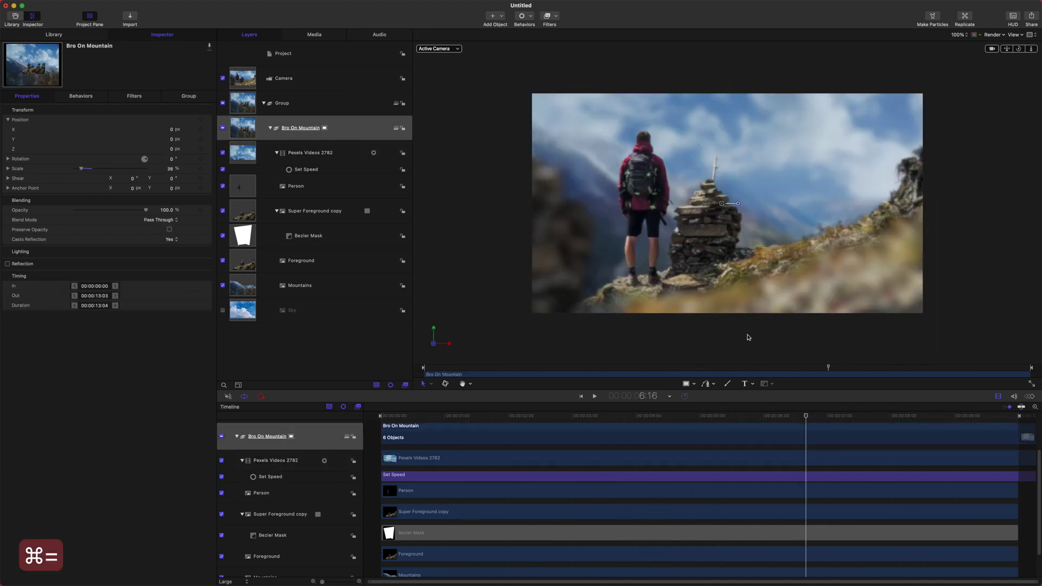
drag(762, 404, 867, 360)
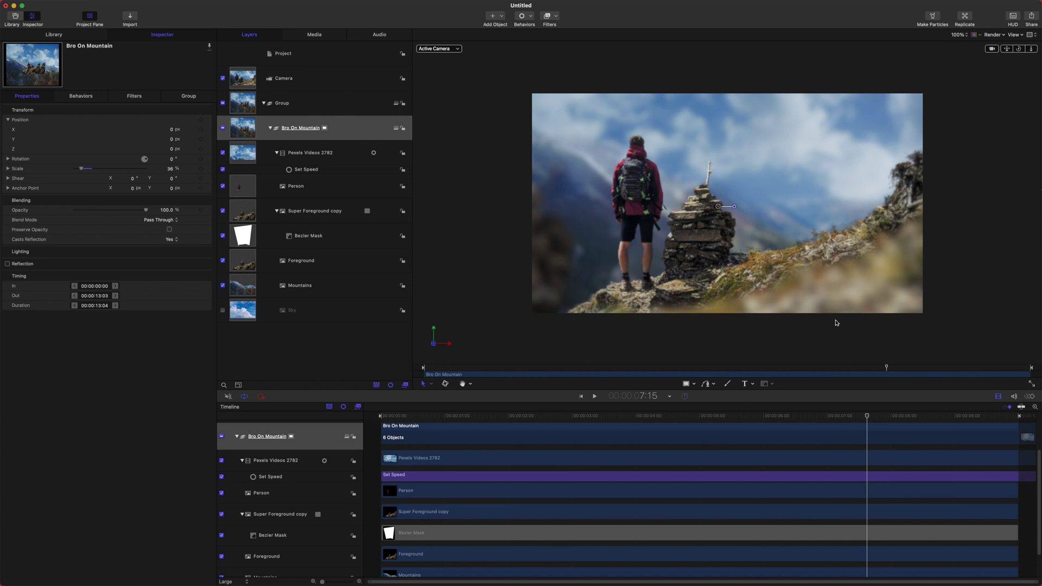
Move the playhead to 6:17 and import Dust Overlays 28.jpeg and the dust_particles_on_lens image into the Bro On Mountain group.
drag(839, 421, 810, 418)
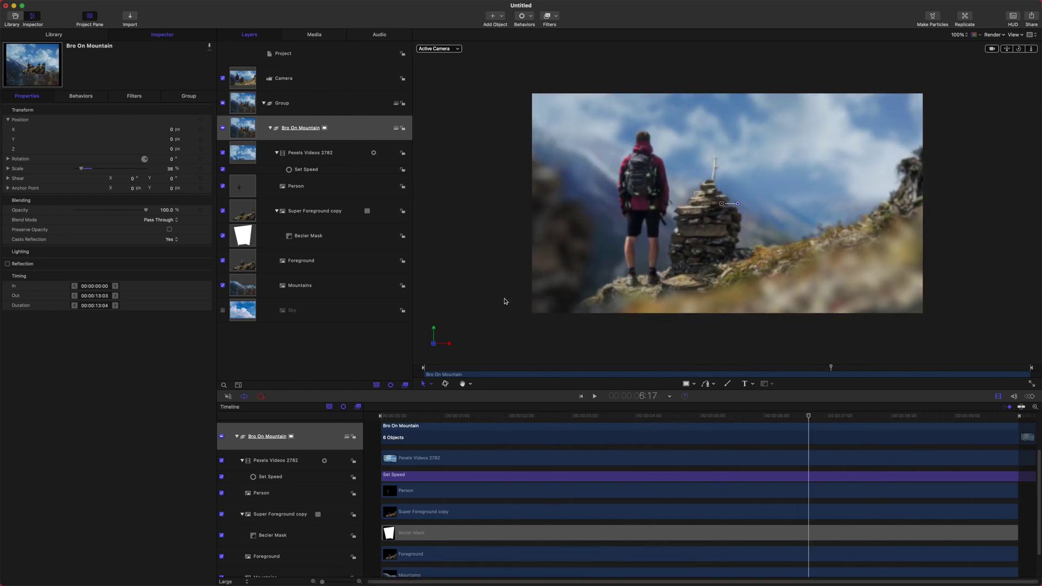
key(super+i)
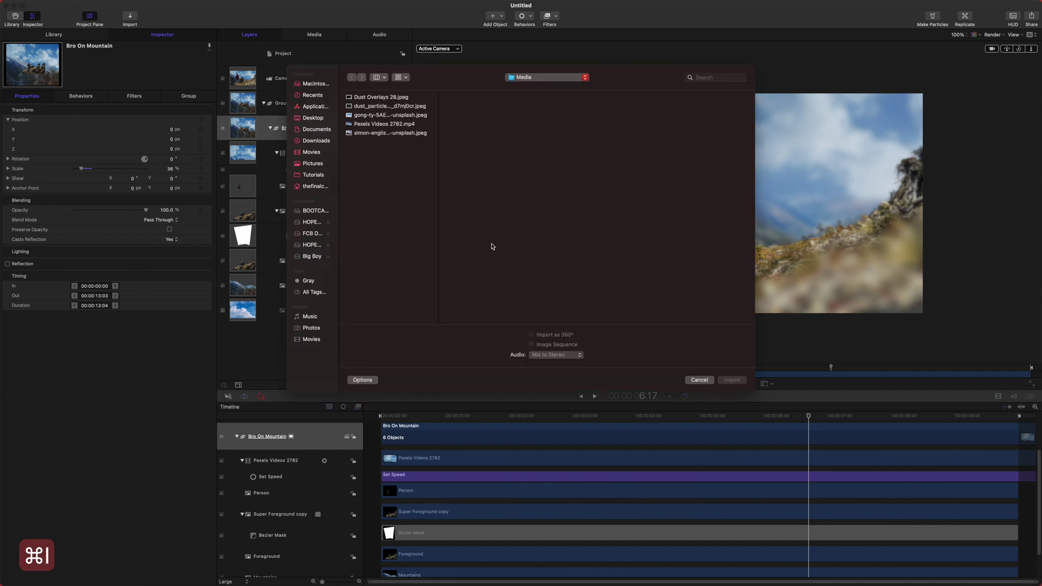
click(395, 99)
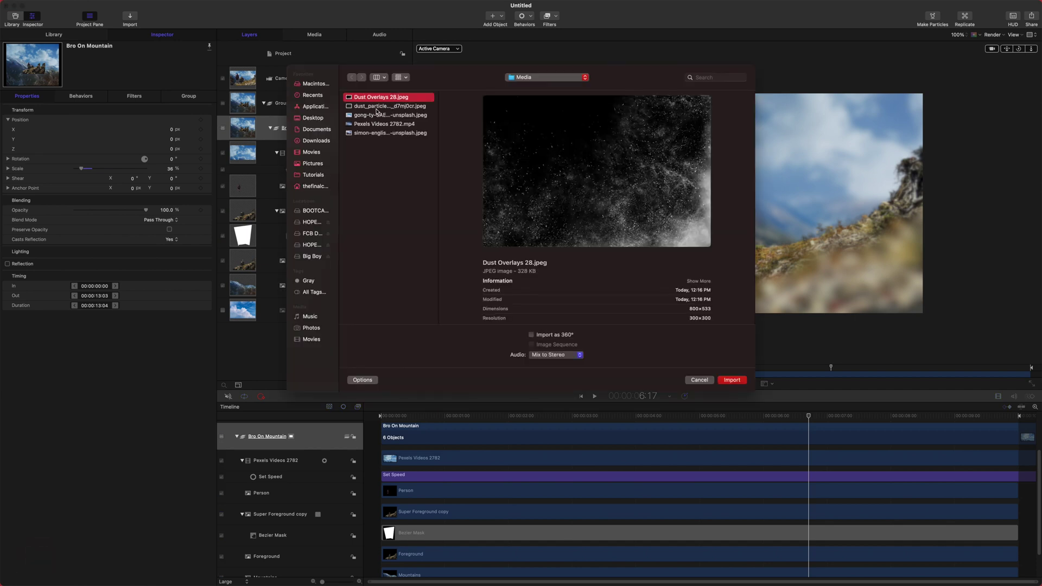
shift+click(391, 107)
click(730, 379)
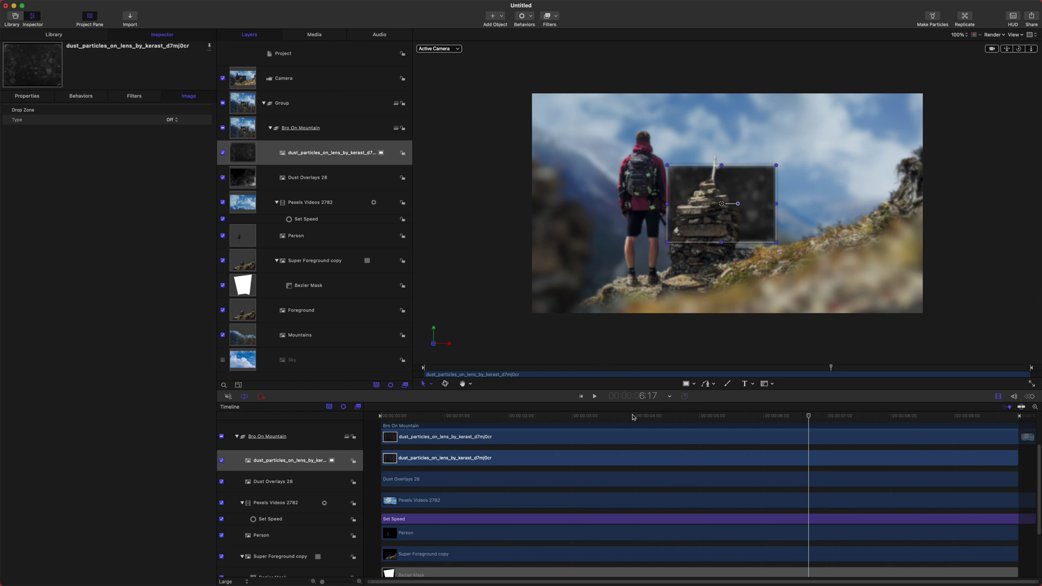
Scale the dust_particles_on_lens layer to 124% and show a Top view beside the Active Camera view.
click(356, 163)
click(39, 95)
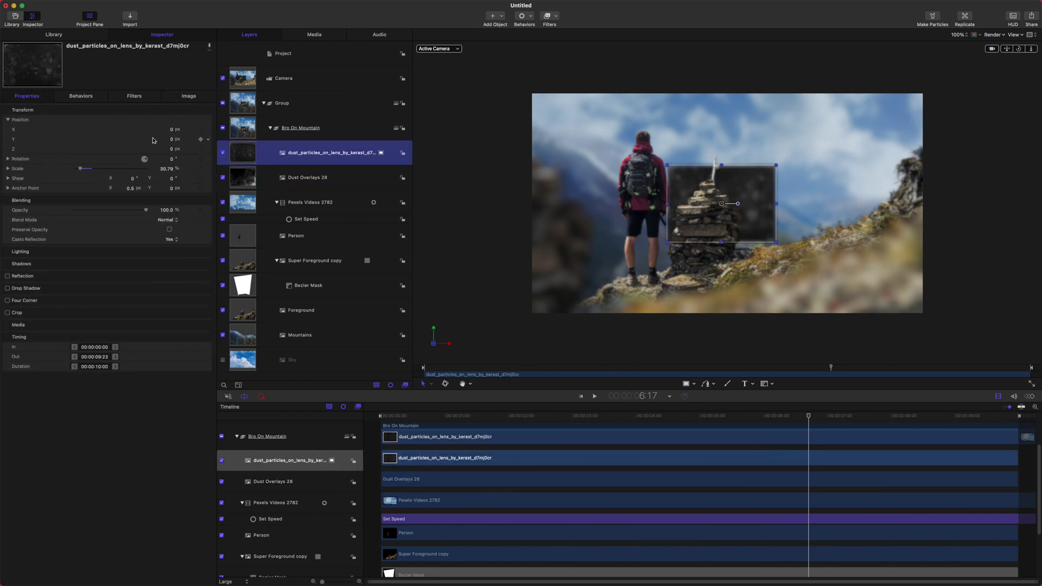
click(208, 170)
click(233, 172)
click(1029, 35)
click(1028, 45)
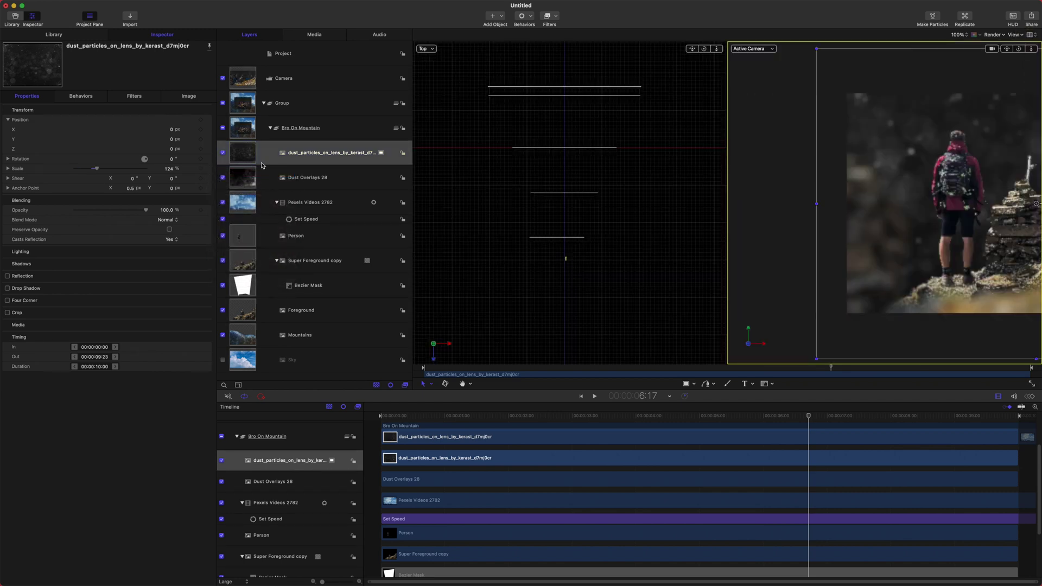
Move the dust_particles_on_lens layer toward the camera to about Z 3582 px and scale it to 69%.
click(347, 131)
click(325, 152)
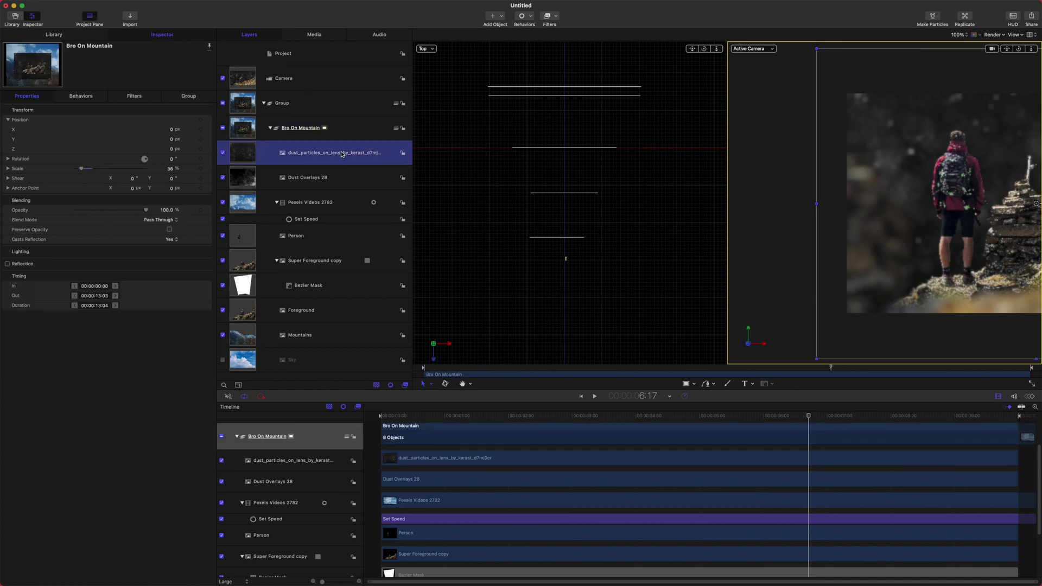
click(612, 132)
click(578, 147)
drag(564, 146, 564, 207)
drag(91, 171, 89, 167)
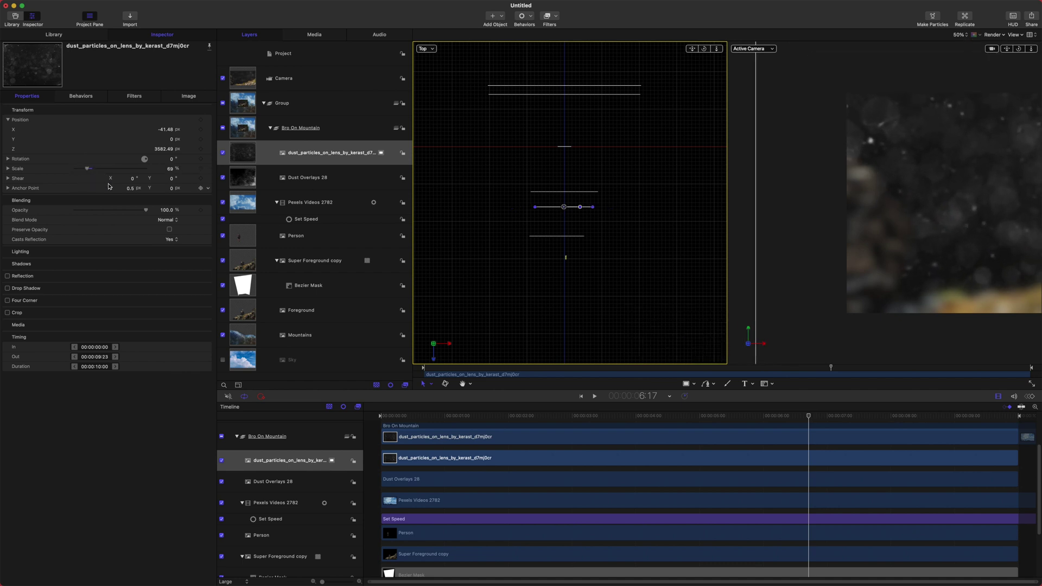
Set the dust_particles_on_lens layer's blend mode to Screen, fit the camera view and preview the animation up to 6:03.
click(174, 221)
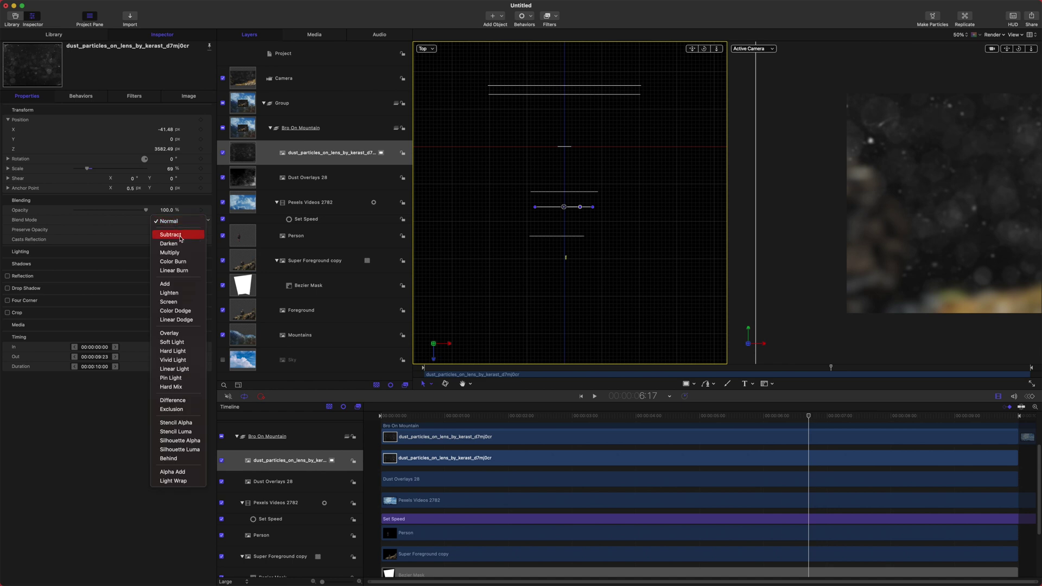
click(181, 301)
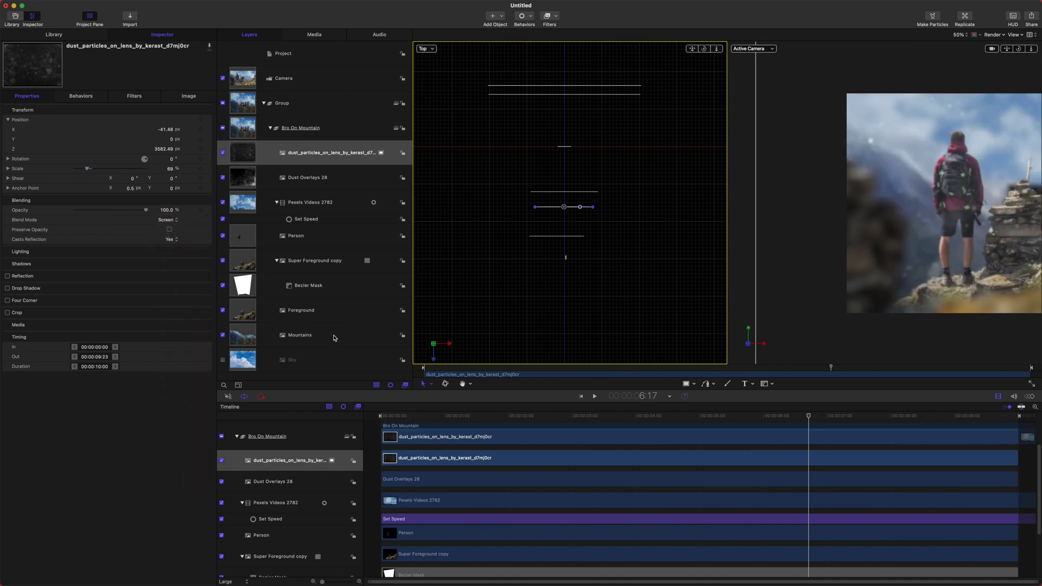
drag(796, 414, 689, 416)
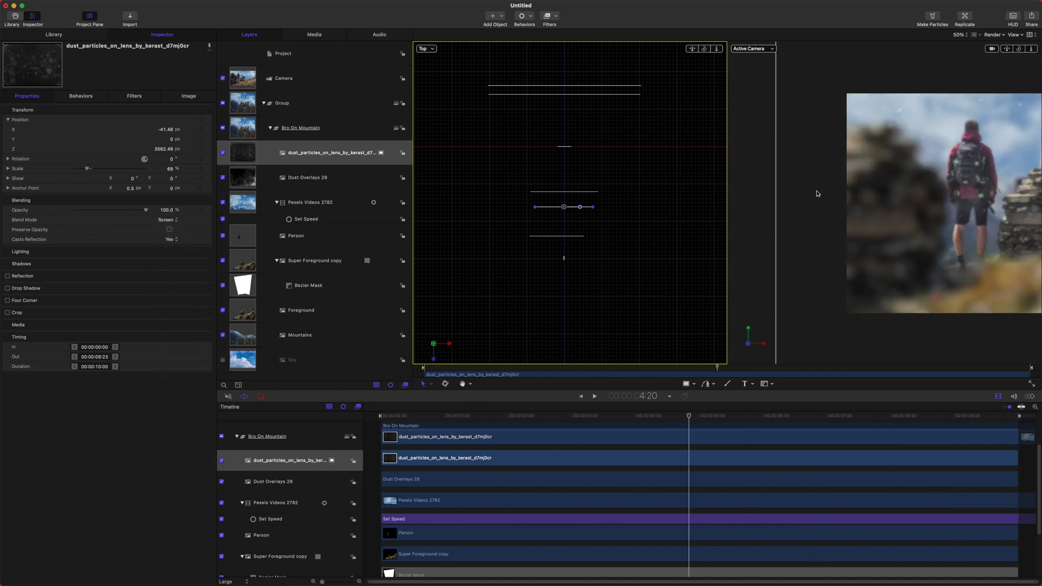
click(905, 158)
key(super+minus)
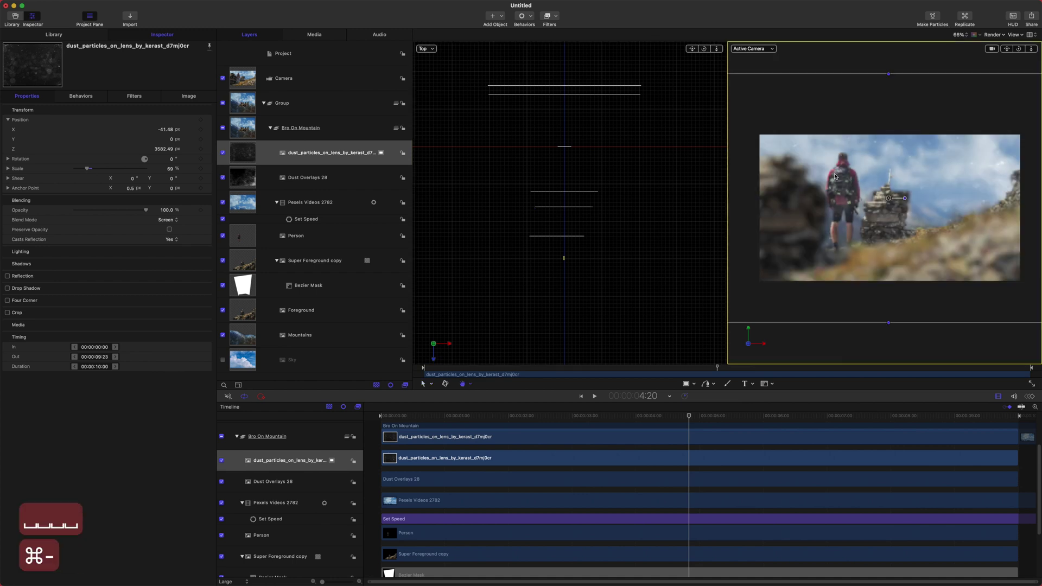
key(shift+z)
drag(679, 424, 412, 418)
key(space)
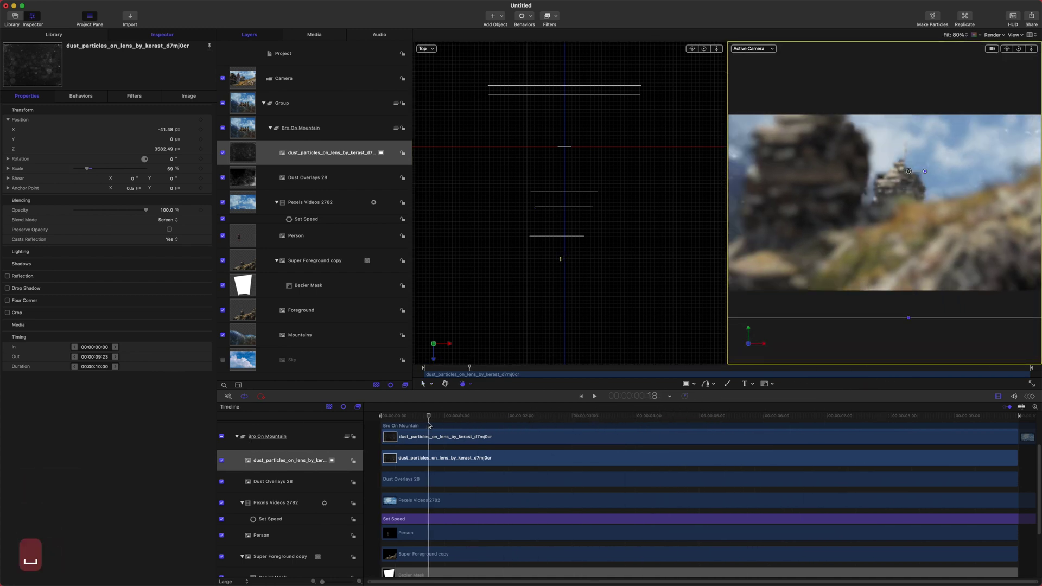
drag(595, 416, 772, 417)
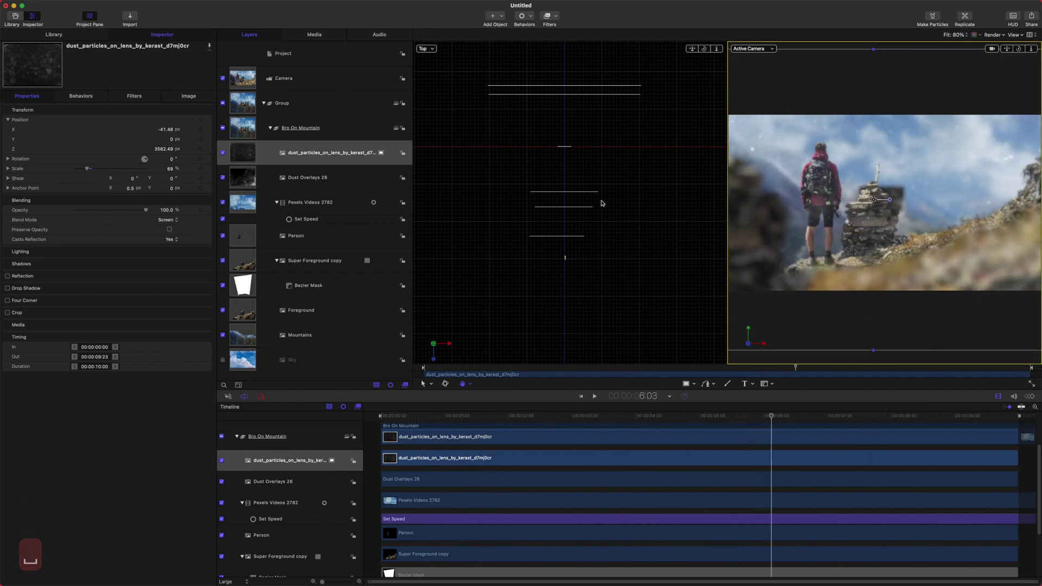
Move the dust_particles_on_lens layer closer to the camera, to about Z 4407 px, and play back from about 4:20.
click(390, 171)
click(293, 157)
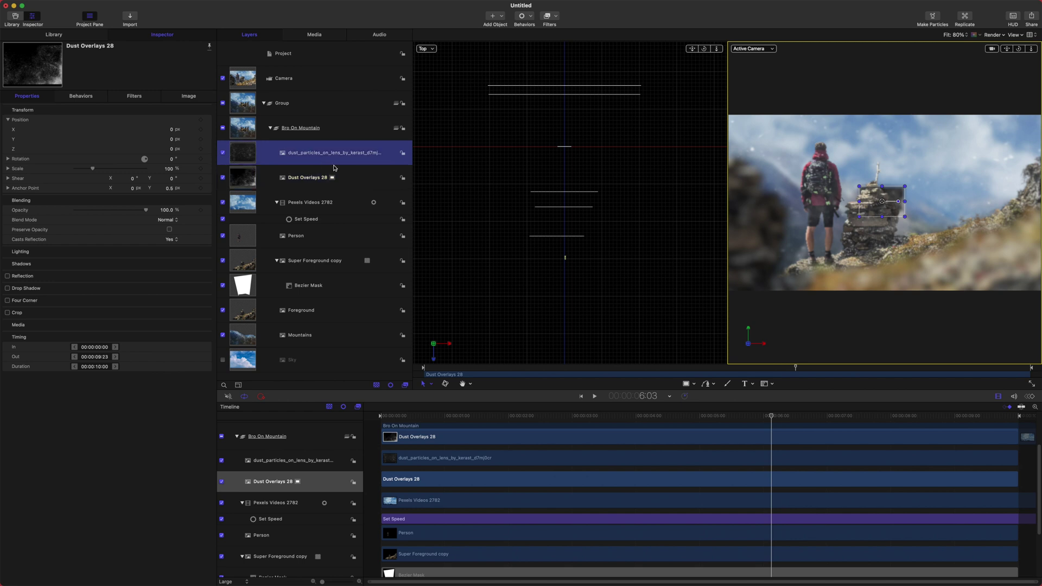
drag(871, 228, 869, 230)
drag(164, 149, 175, 170)
click(676, 419)
key(space)
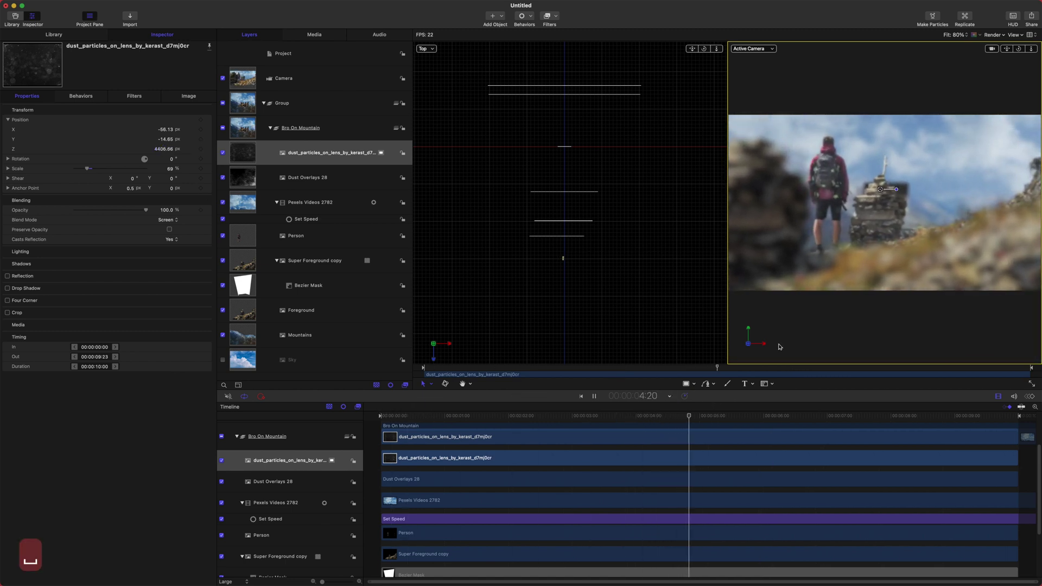
key(space)
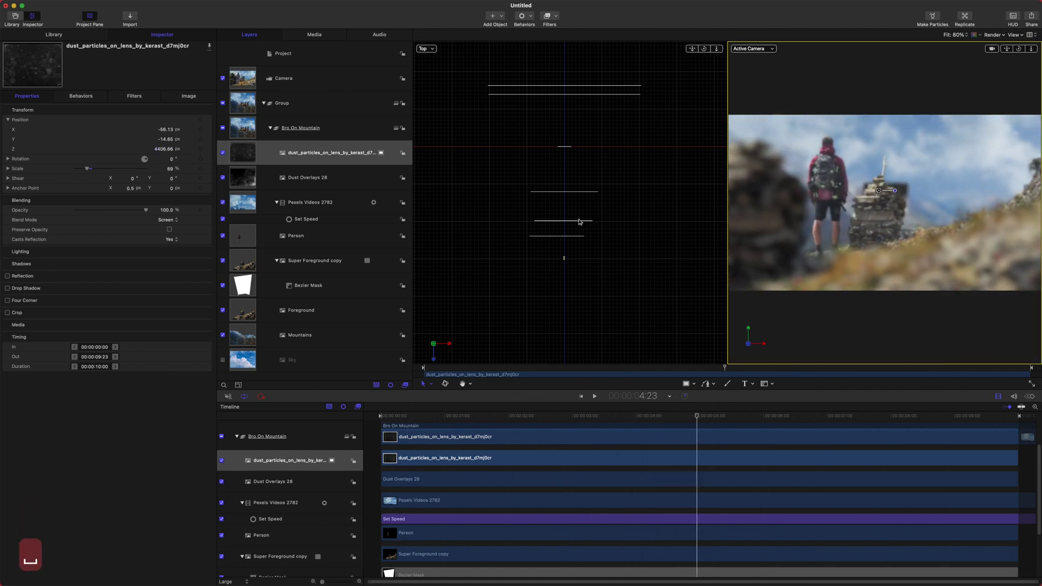
Enlarge the Dust Overlays 28 layer to cover the whole camera frame and set its blend mode to Screen.
click(565, 152)
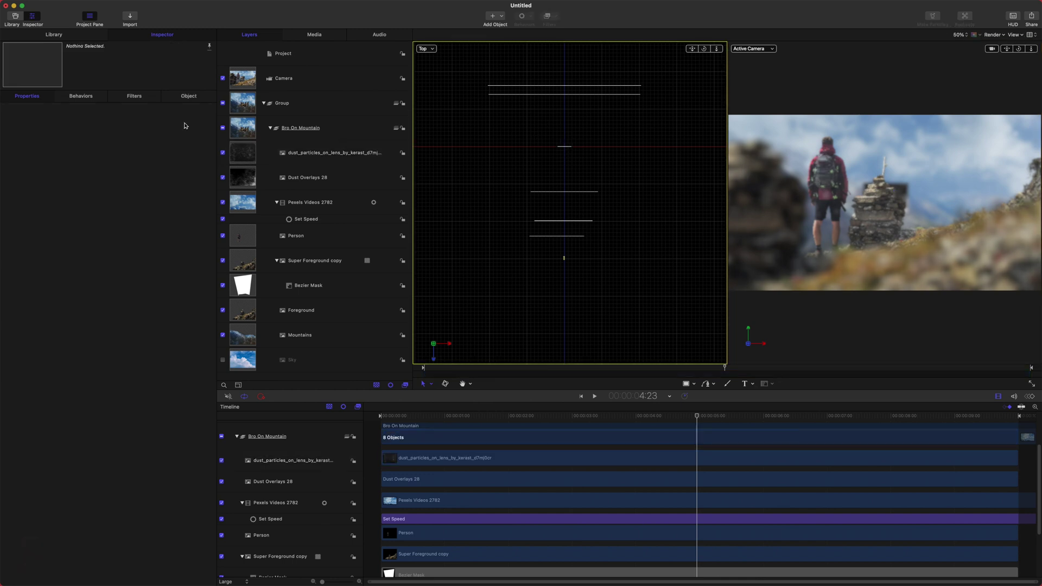
click(322, 178)
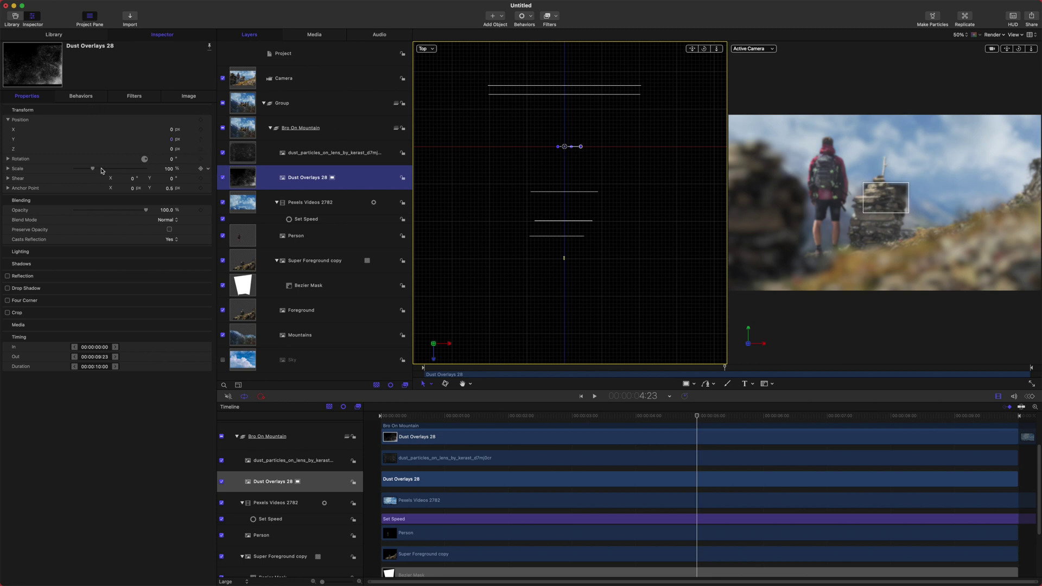
drag(101, 171, 187, 170)
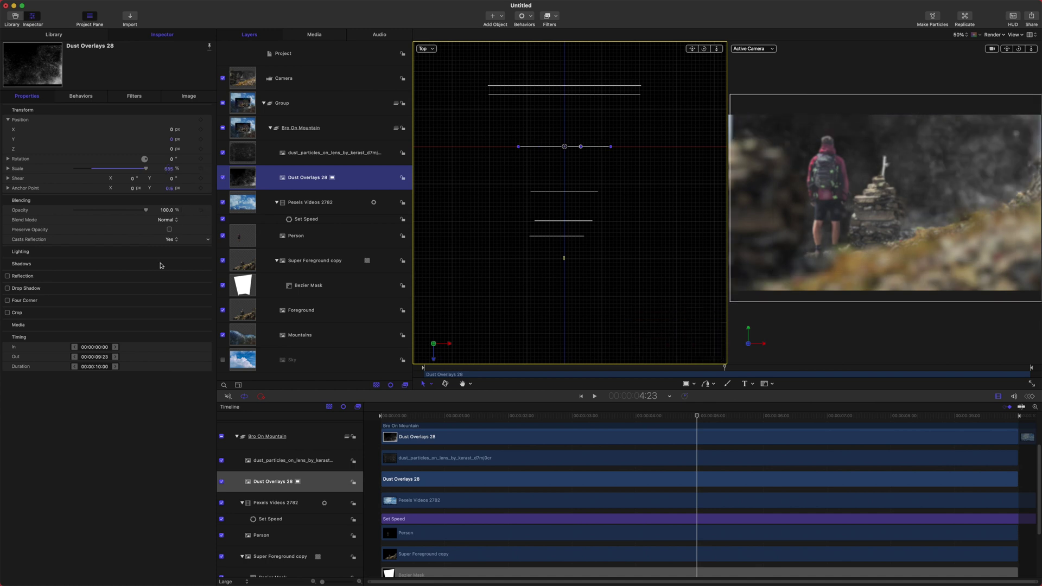
click(167, 219)
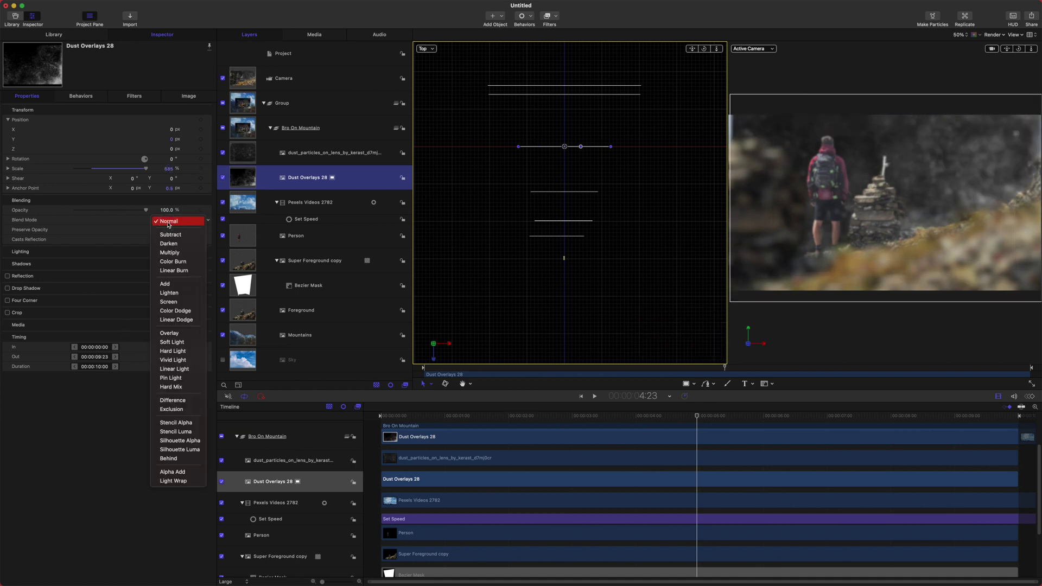
click(188, 302)
Push Dust Overlays 28 back to about Z -628 px, scale it to about 1083% and play back the result.
drag(571, 150, 567, 138)
drag(169, 173, 195, 172)
drag(638, 417, 730, 418)
key(space)
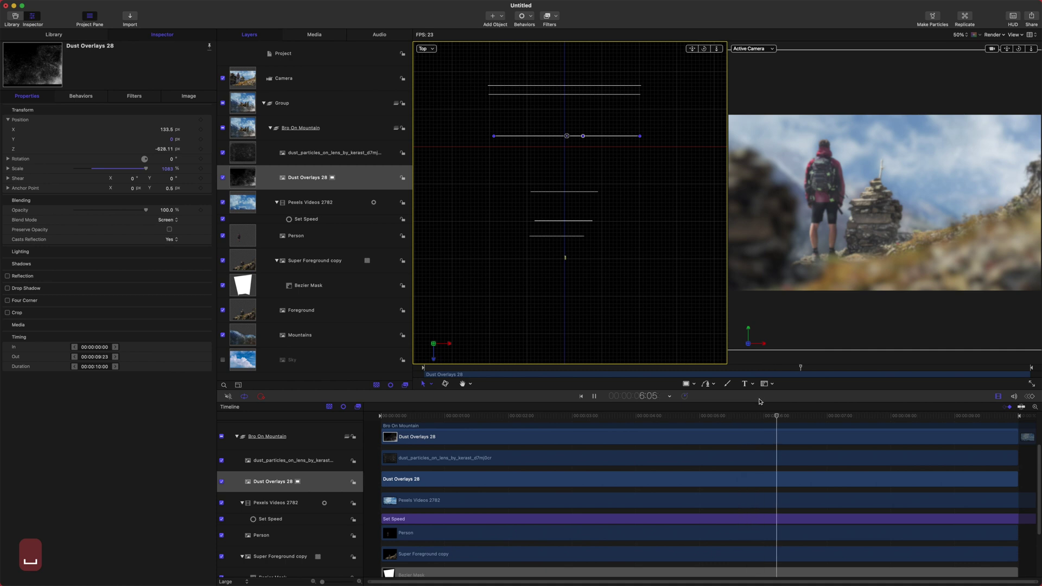
key(space)
Scrub and play through the animation, examining the dust layers and focus between about 6:22 and 8:19.
drag(765, 418, 645, 408)
drag(479, 369, 957, 367)
key(space)
key(space)
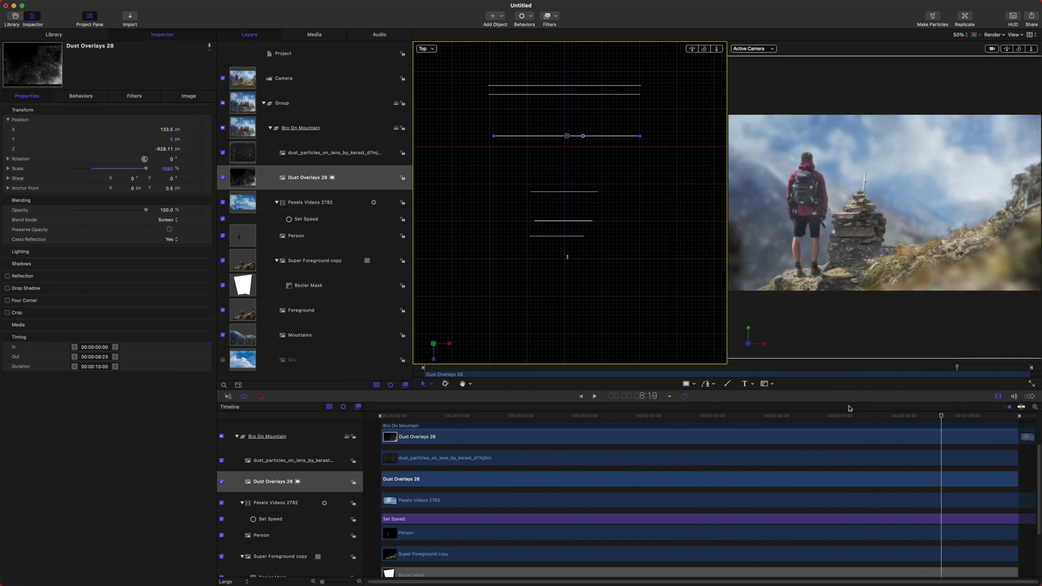
drag(845, 419, 869, 350)
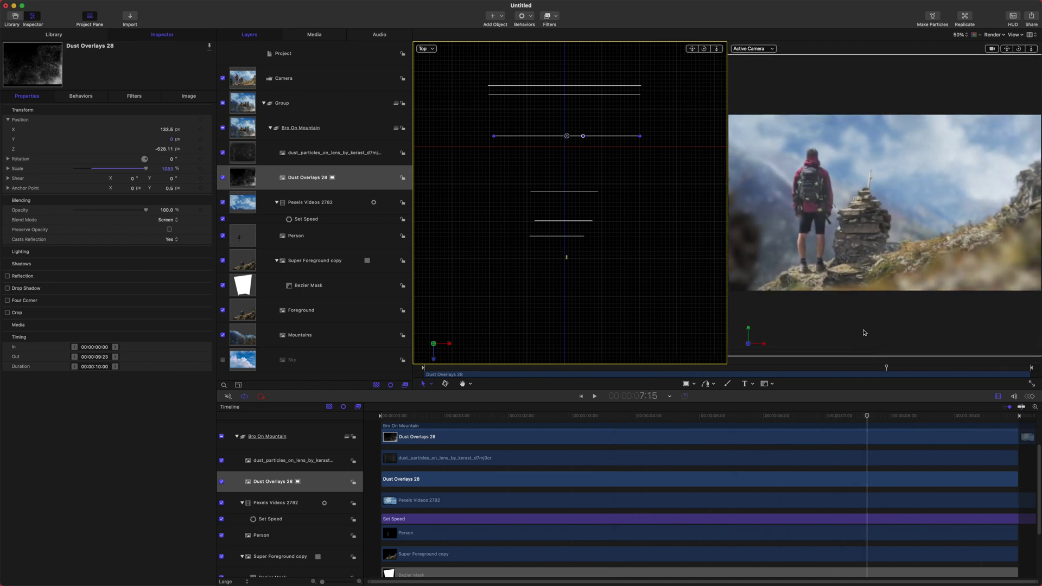
mouse_move(877, 417)
mouse_down()
mouse_move(958, 423)
mouse_move(786, 445)
mouse_move(677, 445)
mouse_move(721, 470)
mouse_move(758, 442)
mouse_move(879, 415)
mouse_up()
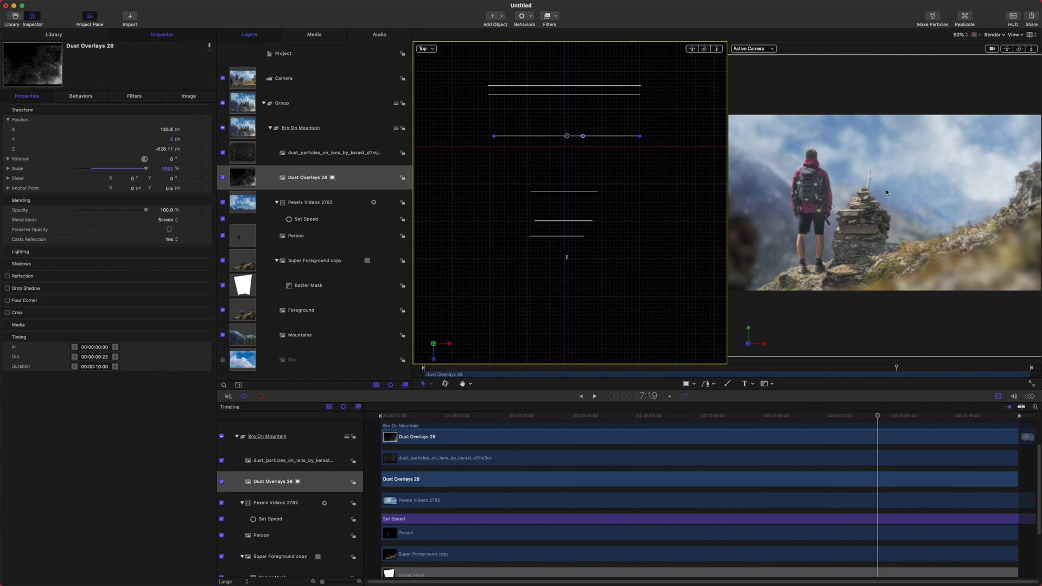
drag(885, 416, 848, 416)
drag(782, 370, 844, 375)
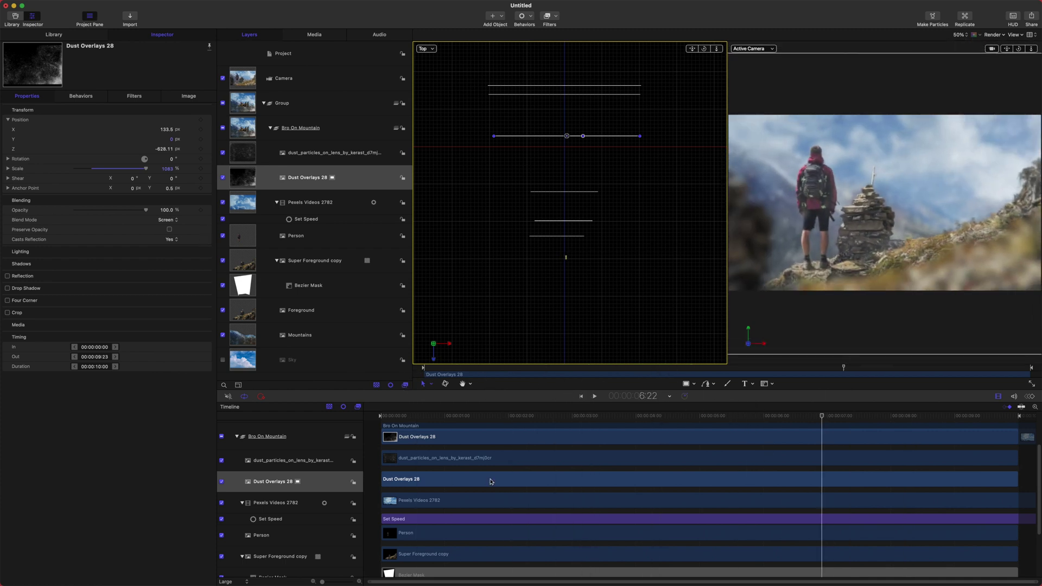
Change the camera's depth-of-field filter to Defocus.
click(305, 100)
click(304, 78)
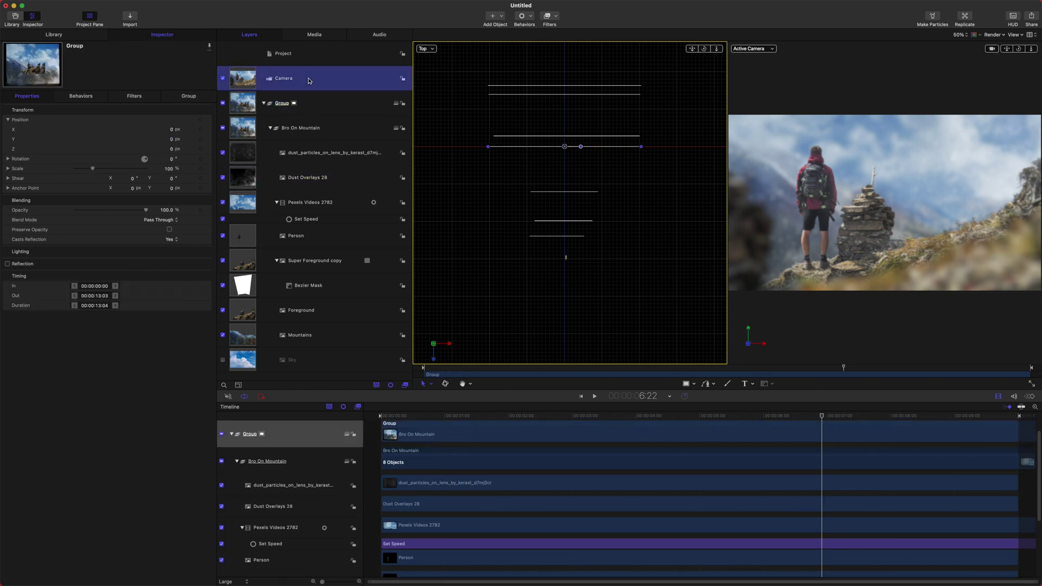
key(F4)
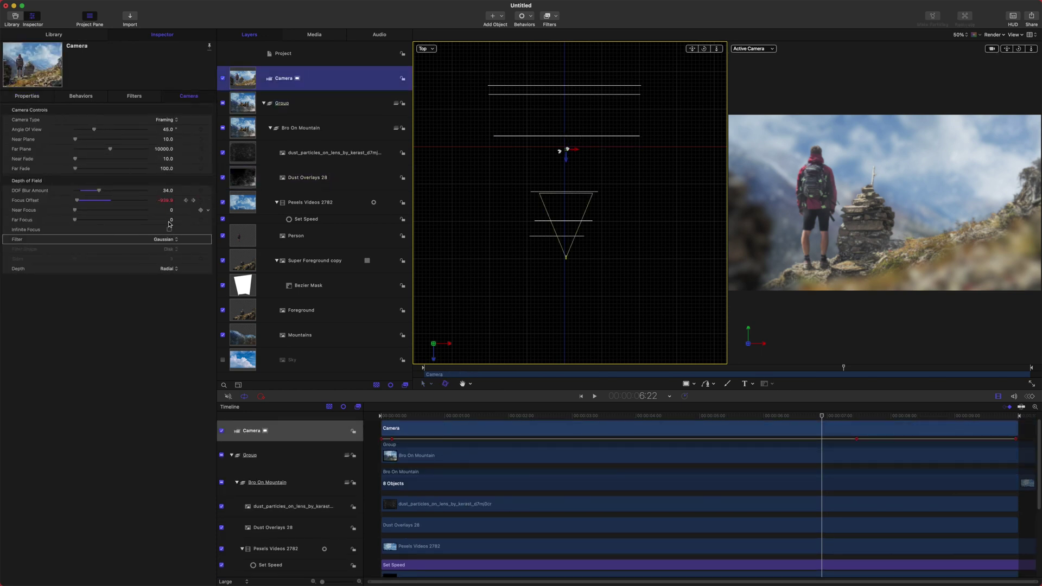
click(167, 240)
click(166, 250)
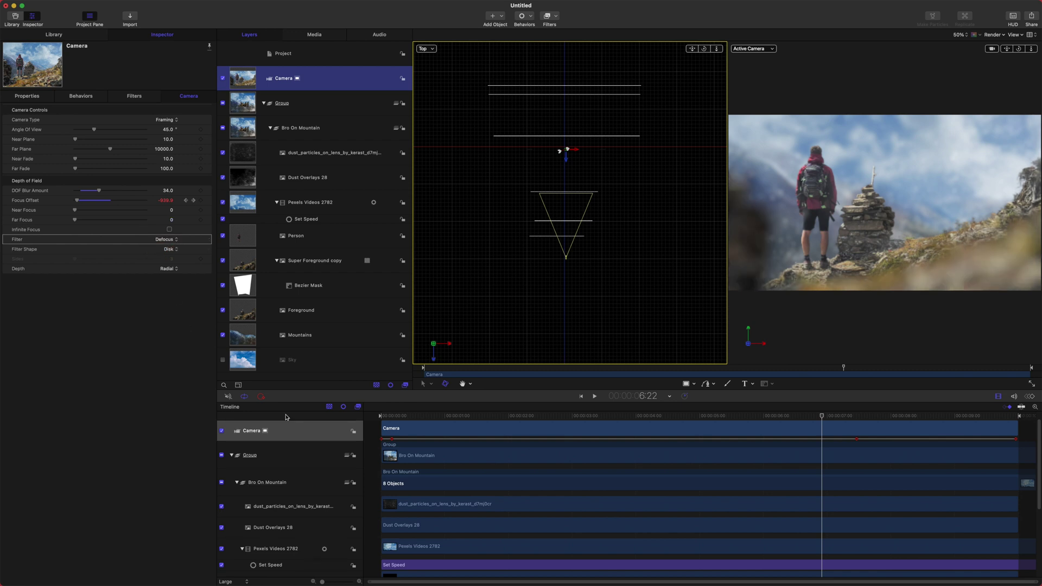
Start a movie export of the project and title it "3D Photo".
click(58, 4)
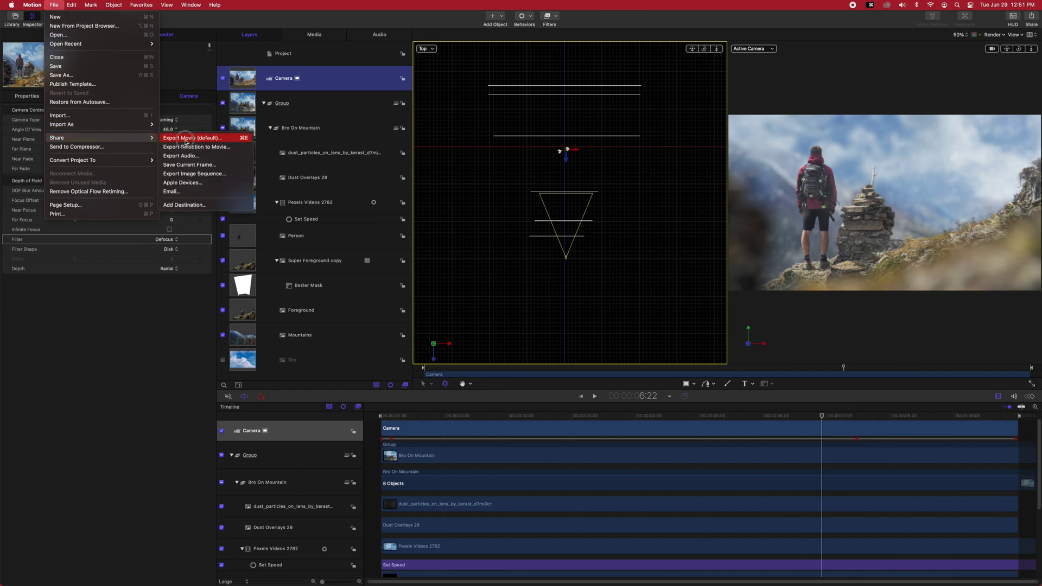
click(390, 309)
click(554, 141)
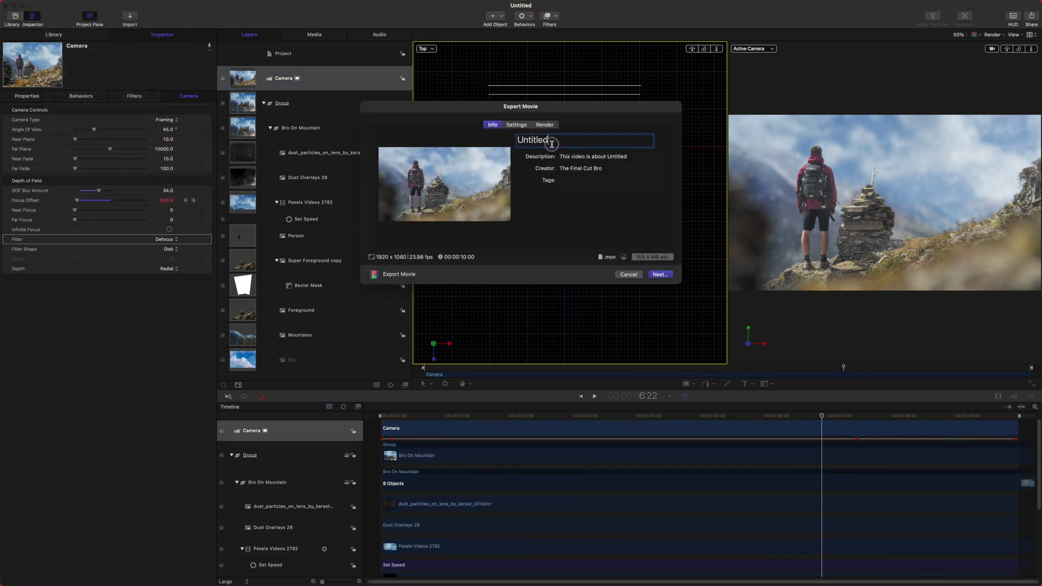
text(3D Photo)
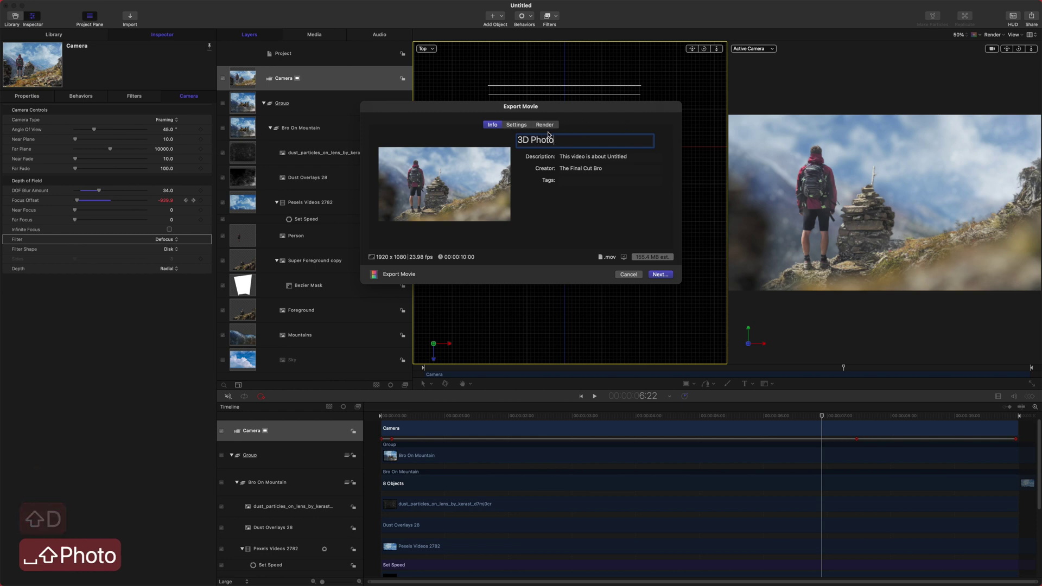
Keep Depth of Field included in the render options, start the movie export and show its background task progress.
click(517, 126)
click(542, 127)
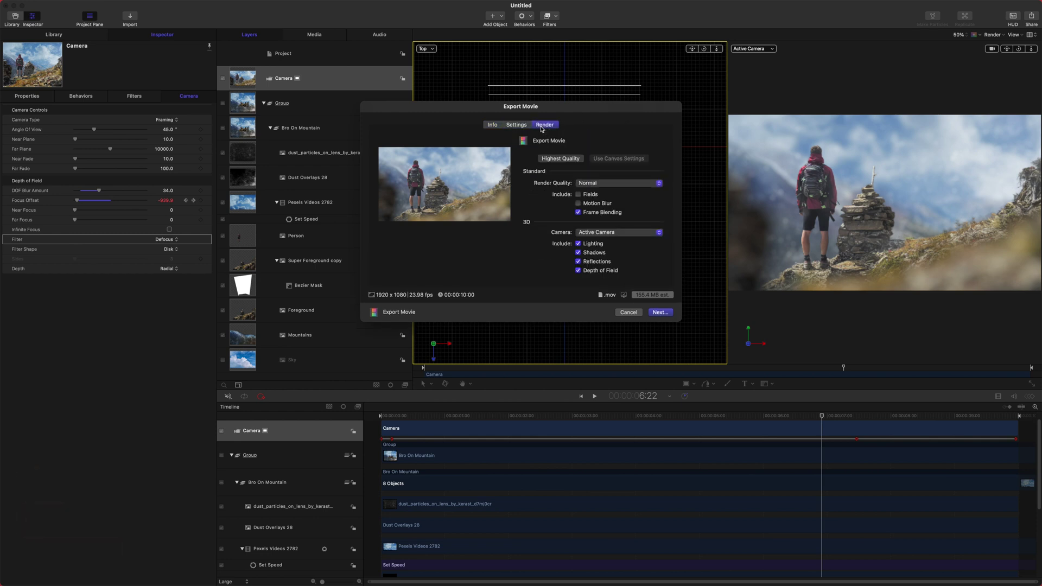
click(580, 271)
click(660, 314)
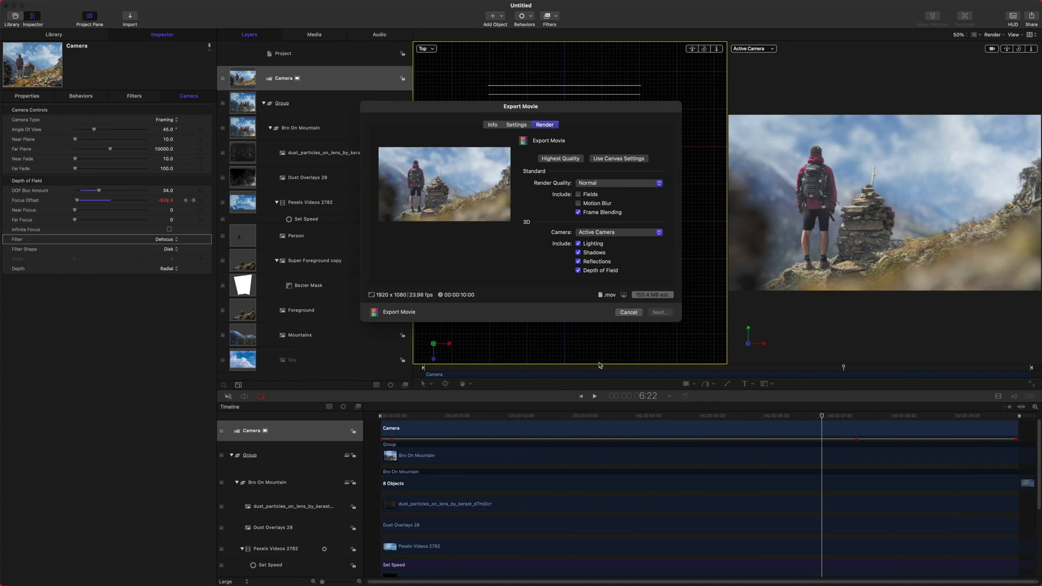
click(678, 289)
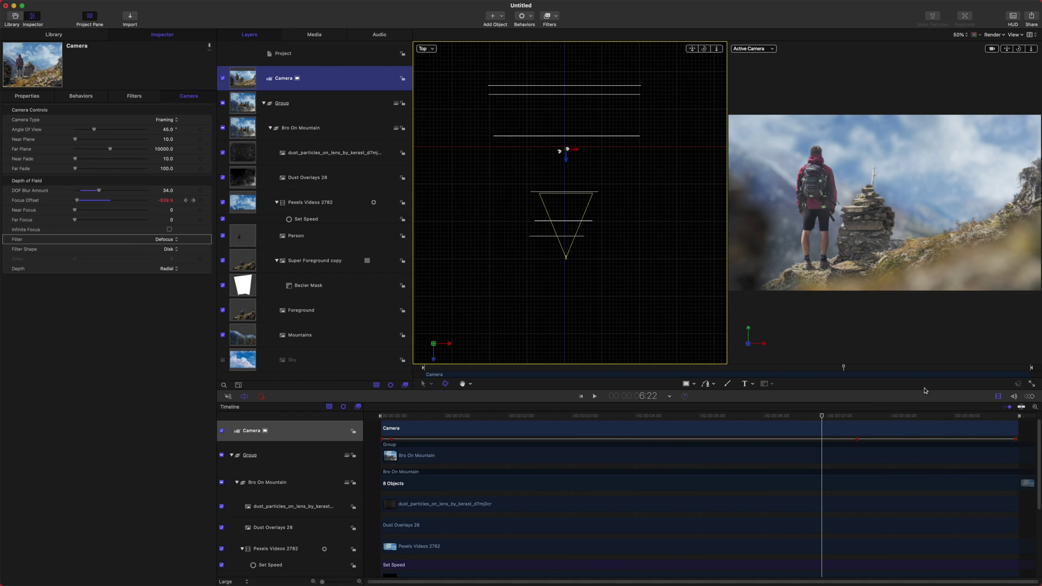
click(1018, 384)
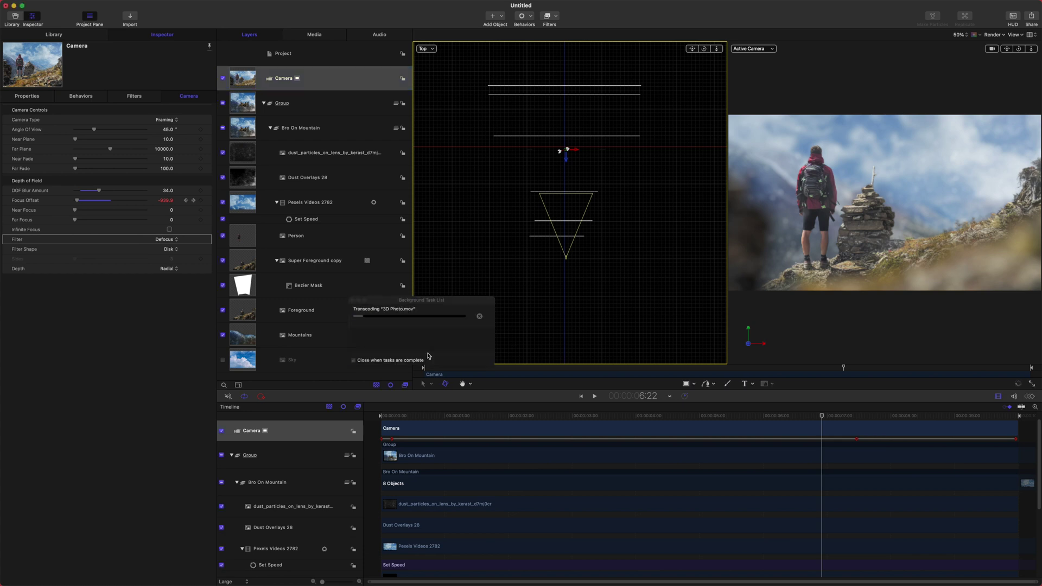